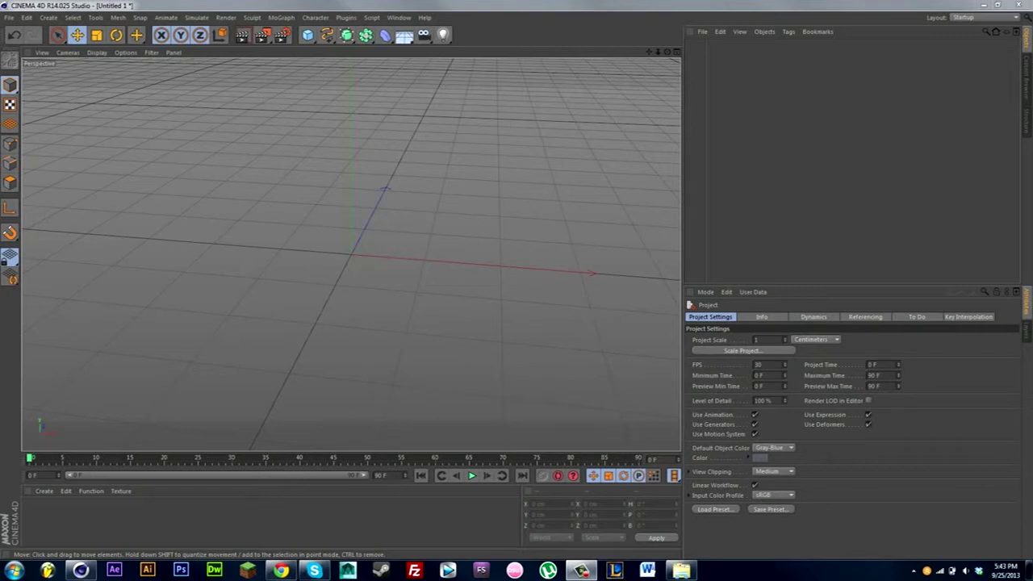
# - Set the render output size to 1920 × 1080 pixels with a resolution of 300 DPI
pyautogui.click(282, 35)
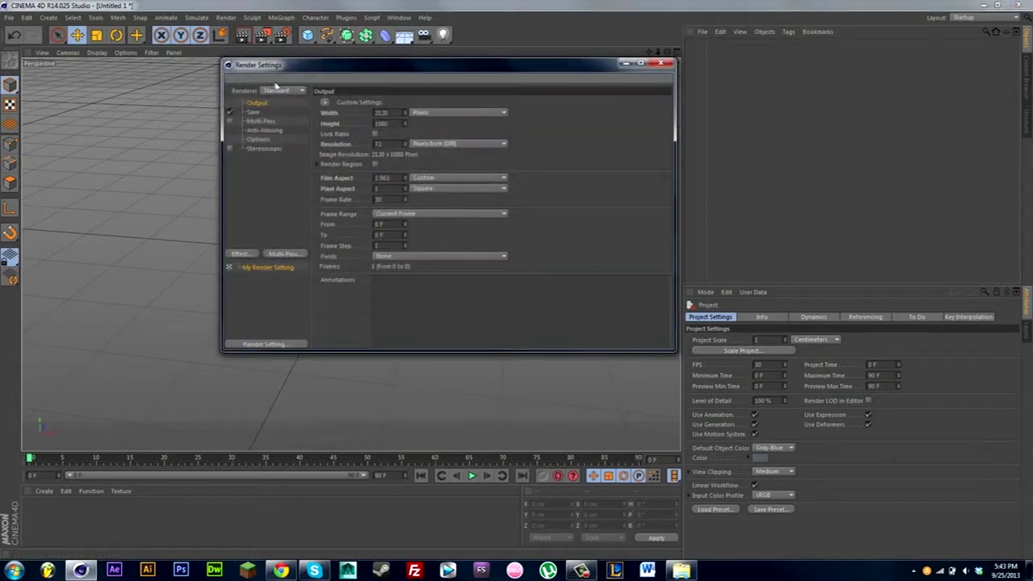
pyautogui.doubleClick(387, 113)
pyautogui.write('1')
pyautogui.doubleClick(385, 124)
pyautogui.write('340')
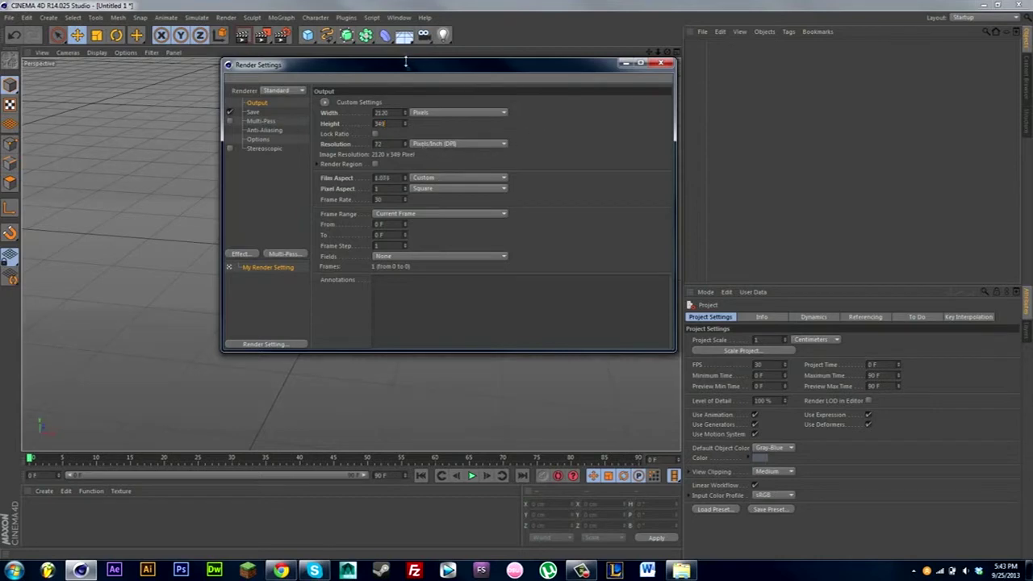
pyautogui.moveTo(405, 64); pyautogui.dragTo(682, 267)
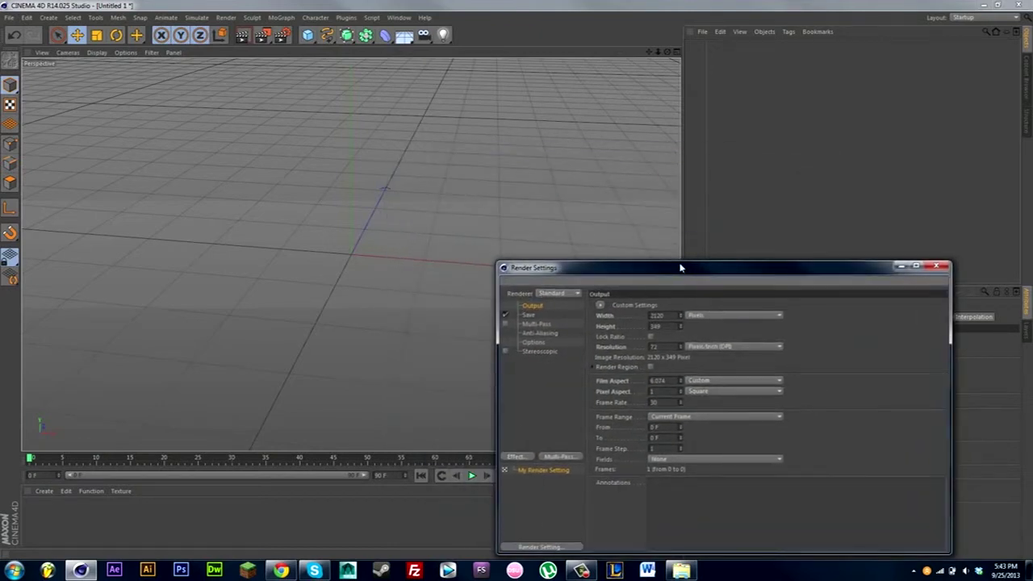
pyautogui.moveTo(682, 268); pyautogui.dragTo(474, 139)
pyautogui.doubleClick(444, 185)
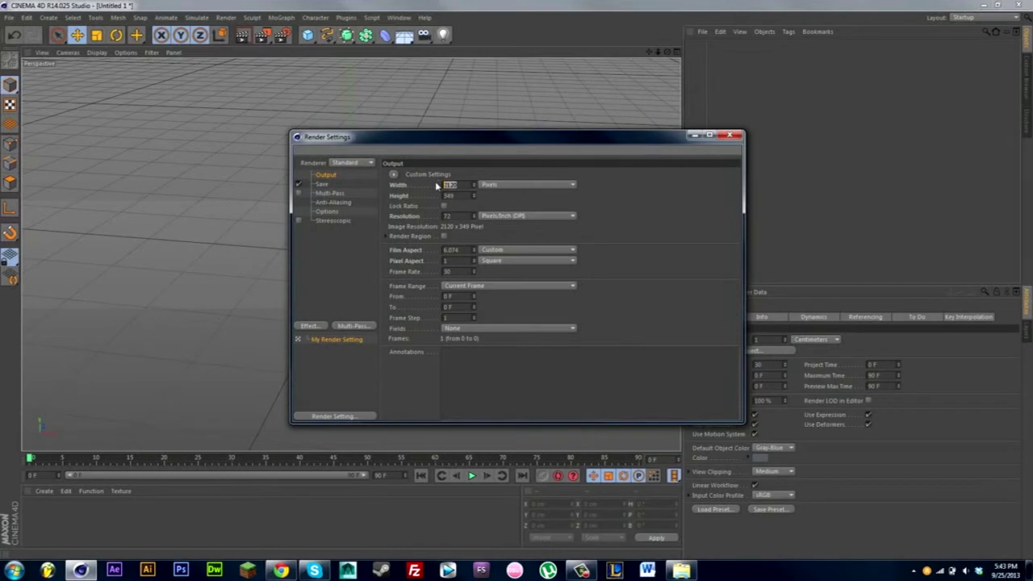
pyautogui.write('1920')
pyautogui.press('Tab')
pyautogui.write('1080')
pyautogui.press('Tab')
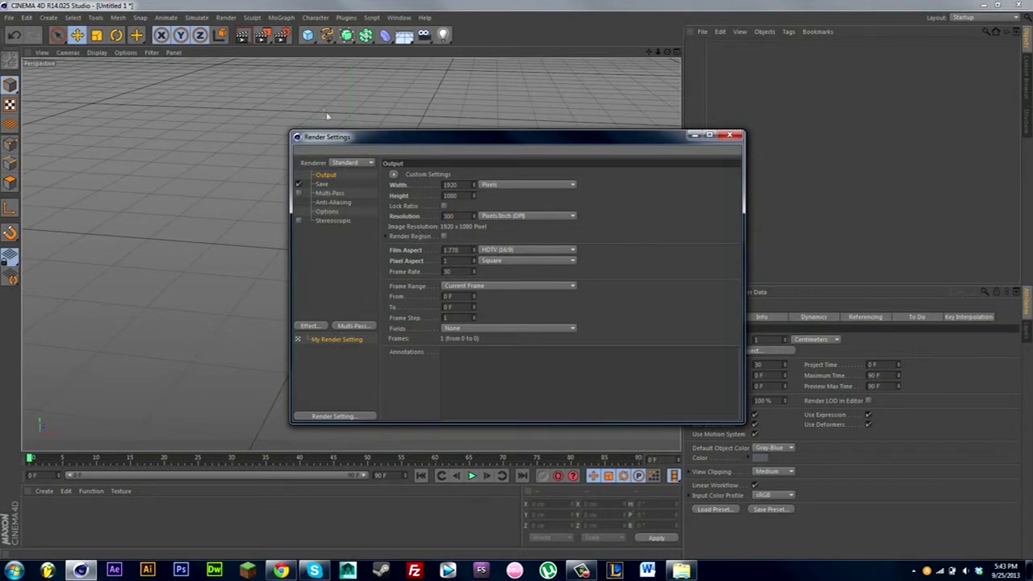
# - Add the Ambient Occlusion effect to the render settings, review the save options and close the settings
pyautogui.moveTo(341, 138); pyautogui.dragTo(279, 134)
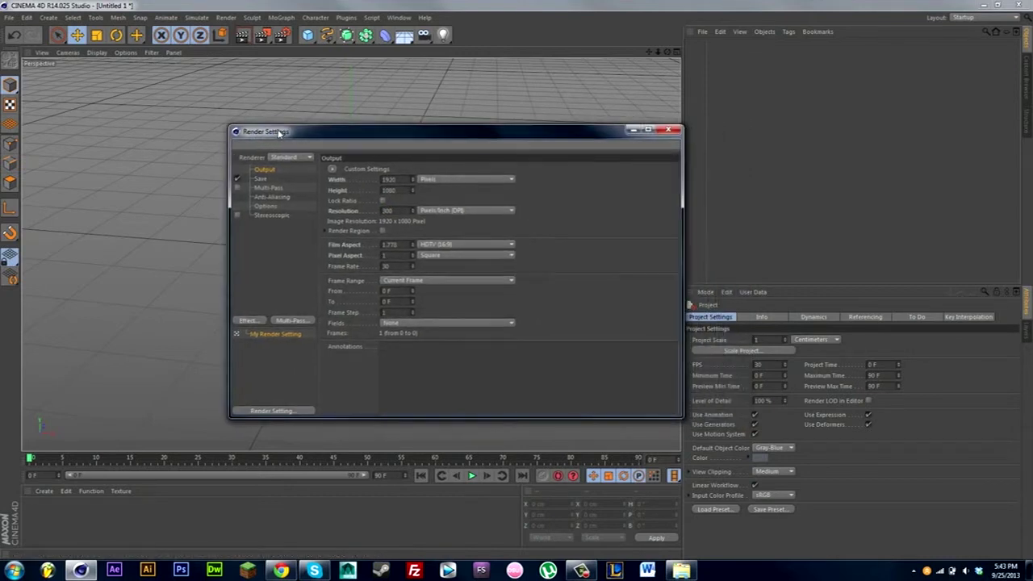
pyautogui.click(258, 321)
pyautogui.click(295, 317)
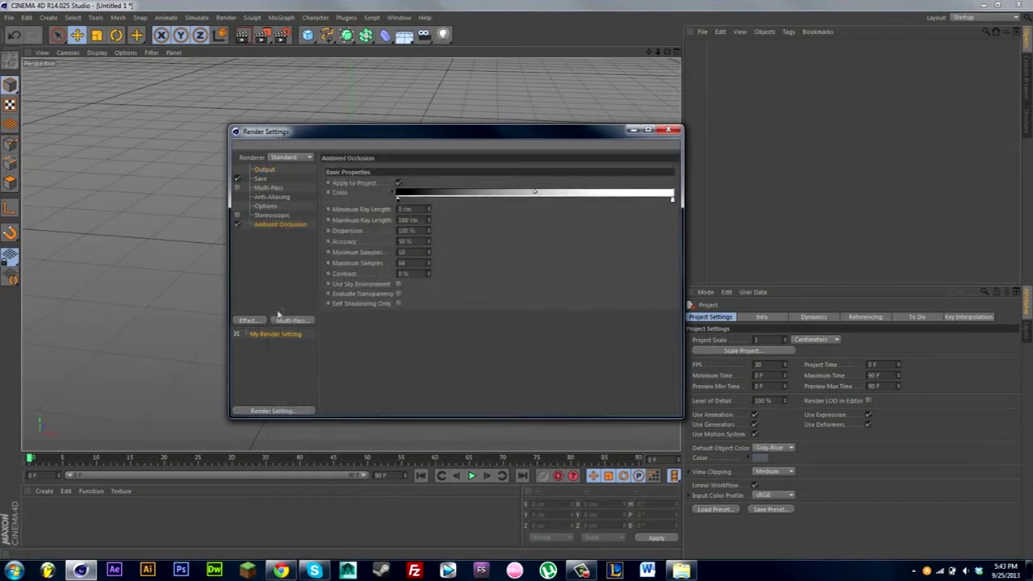
pyautogui.click(284, 216)
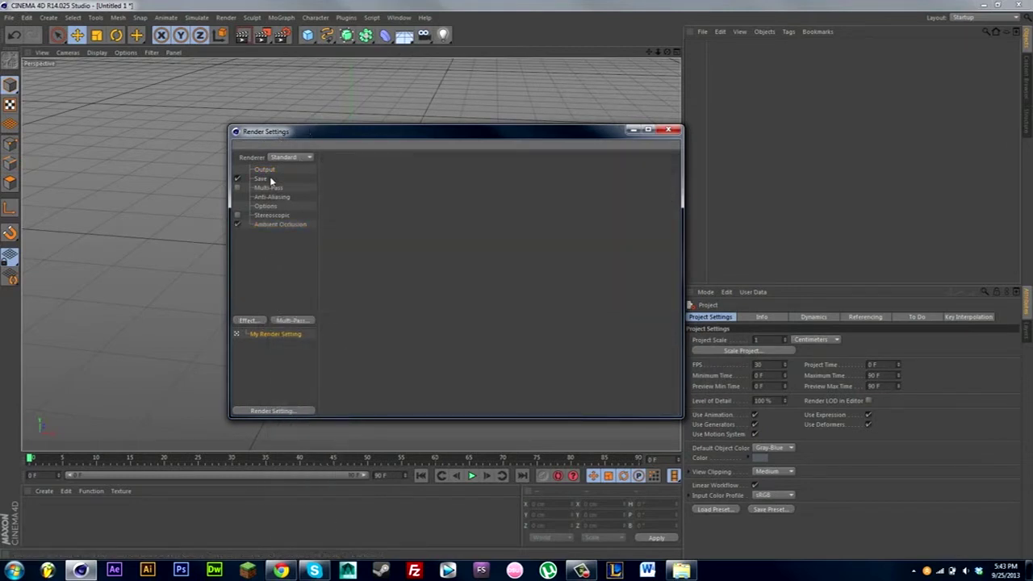
pyautogui.click(271, 179)
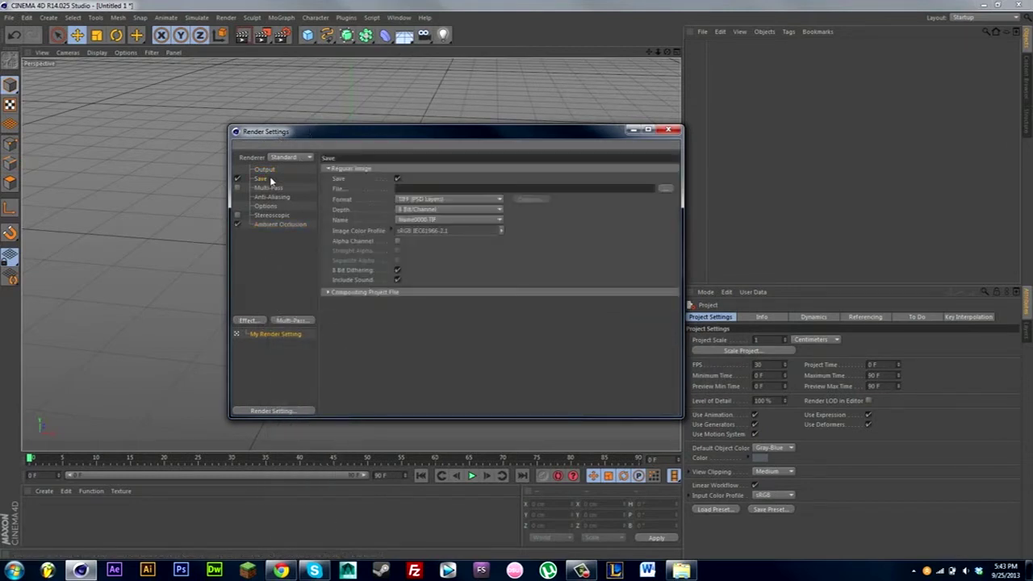
pyautogui.click(277, 241)
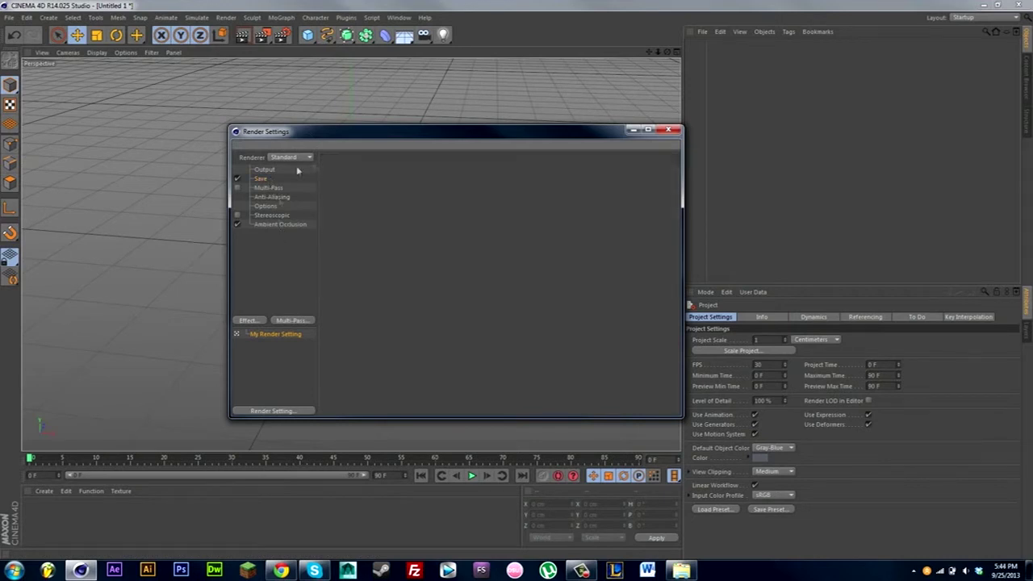
pyautogui.click(667, 130)
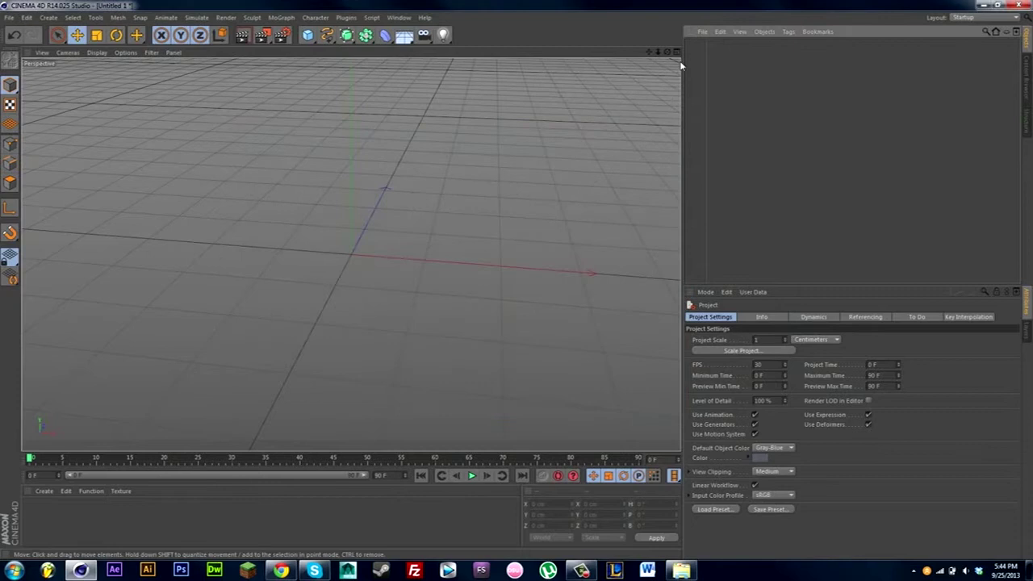
# - Add a MoText object to the scene and change its text to "Flow"
pyautogui.click(290, 17)
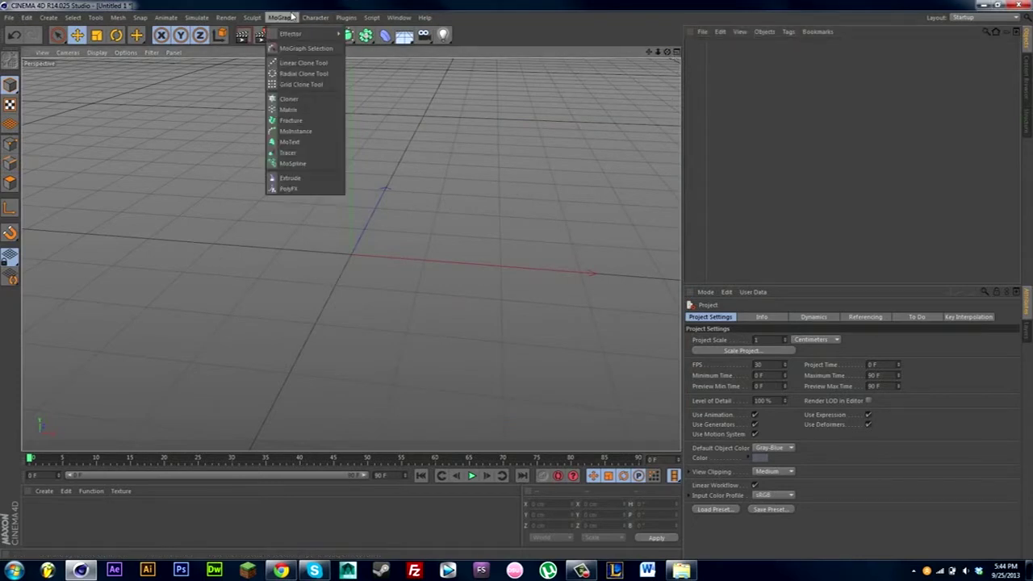
pyautogui.click(294, 139)
pyautogui.moveTo(728, 365); pyautogui.dragTo(664, 363)
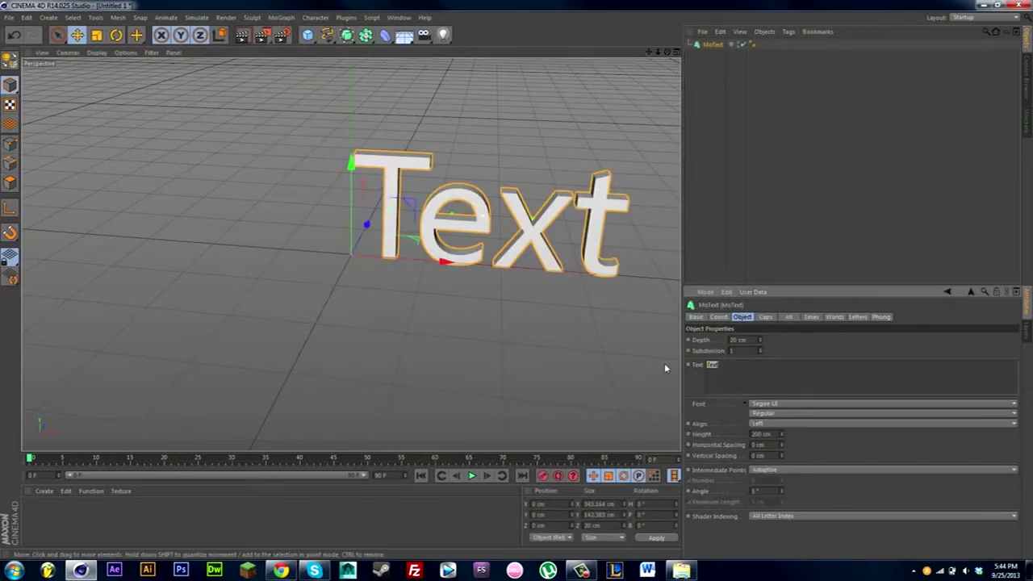
pyautogui.write('Flow')
pyautogui.click(832, 199)
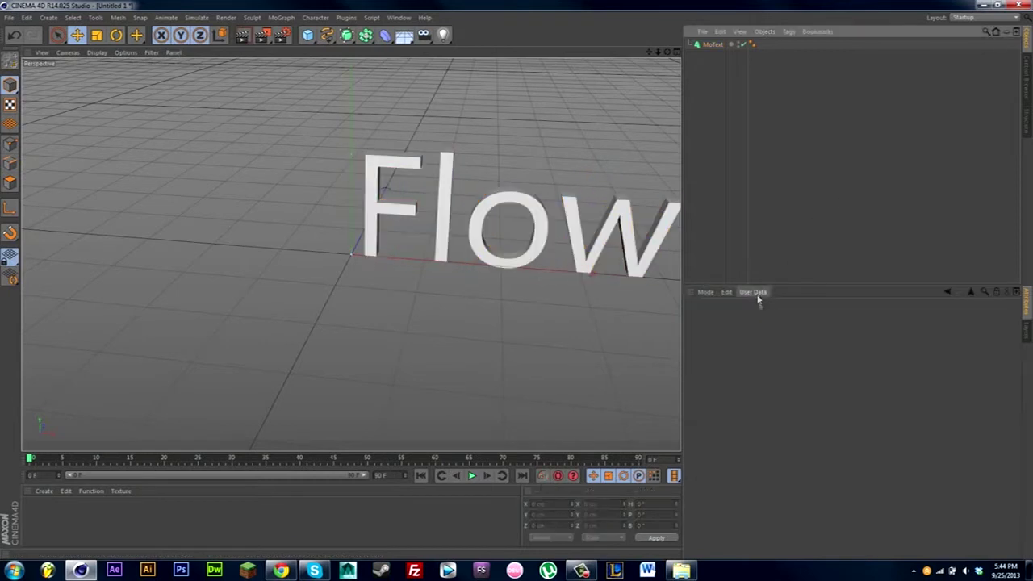
# - Give the Flow text fillet caps at both start and end, each with a 1 cm radius
pyautogui.click(713, 45)
pyautogui.click(764, 316)
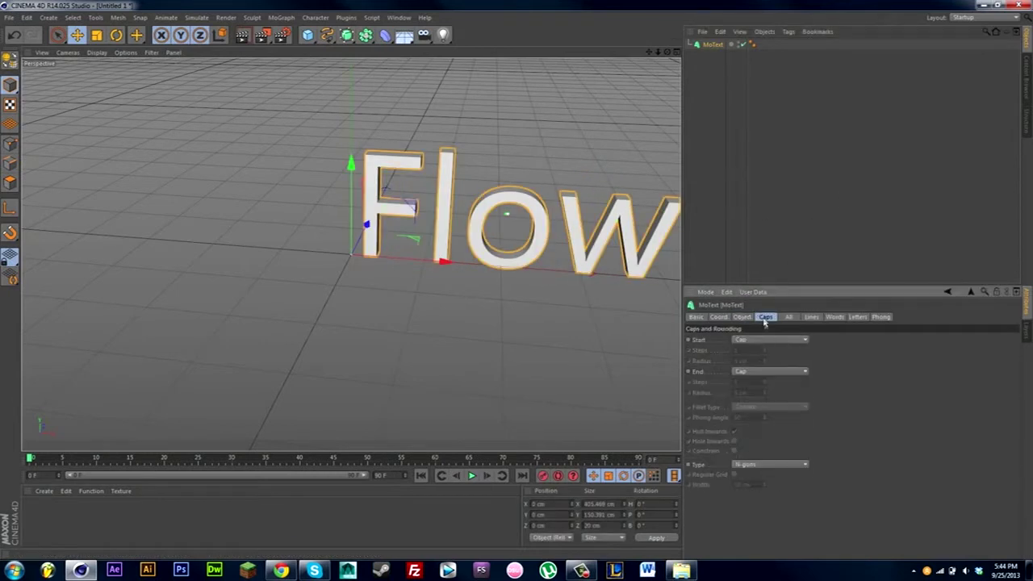
pyautogui.click(748, 371)
pyautogui.click(748, 414)
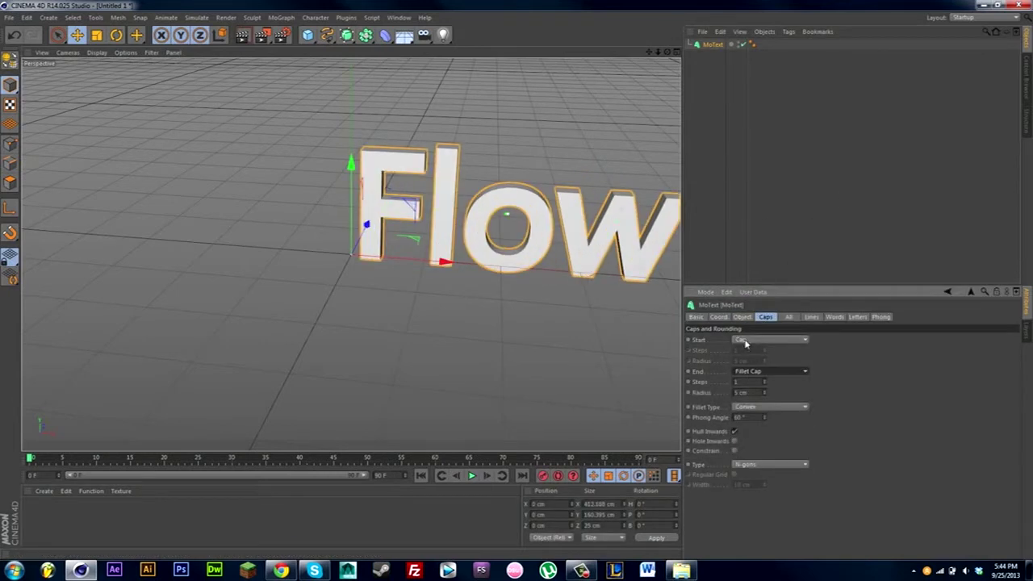
pyautogui.click(744, 339)
pyautogui.click(746, 382)
pyautogui.moveTo(648, 52); pyautogui.dragTo(506, 65)
pyautogui.click(764, 363)
pyautogui.click(764, 363)
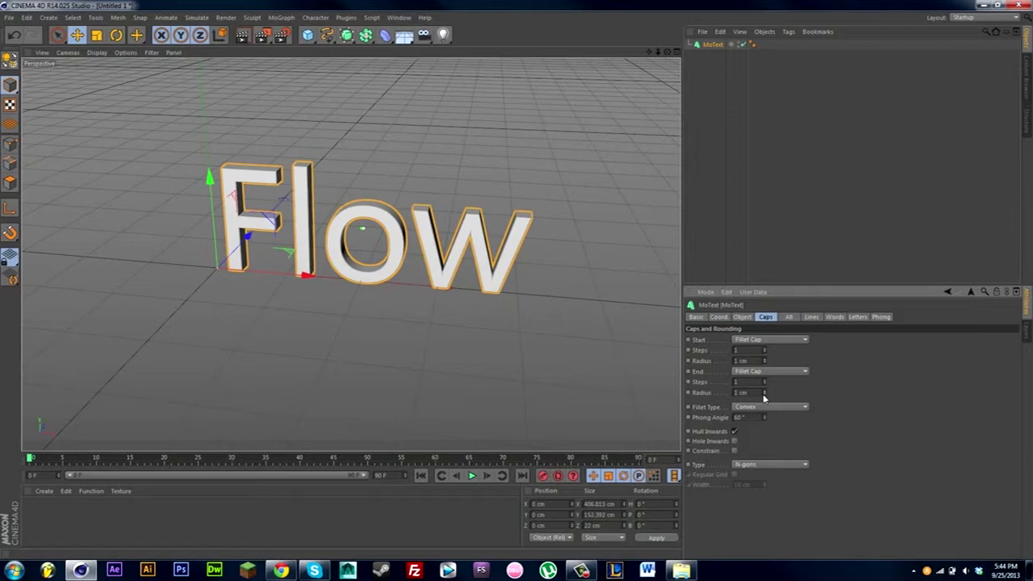
pyautogui.click(786, 224)
# - Increase the extrusion depth of the Flow text to make the letters thicker
pyautogui.click(713, 45)
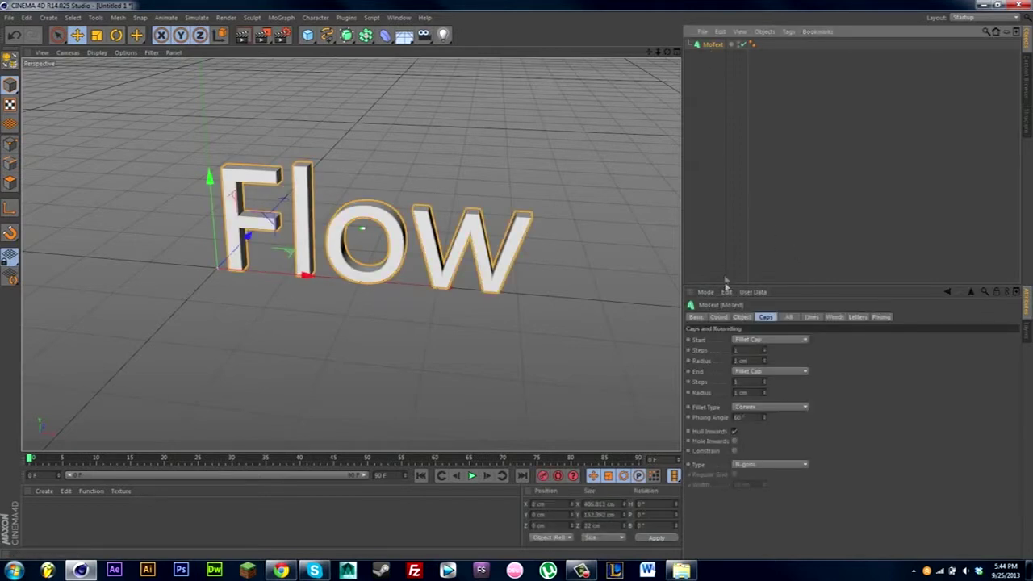
pyautogui.click(742, 317)
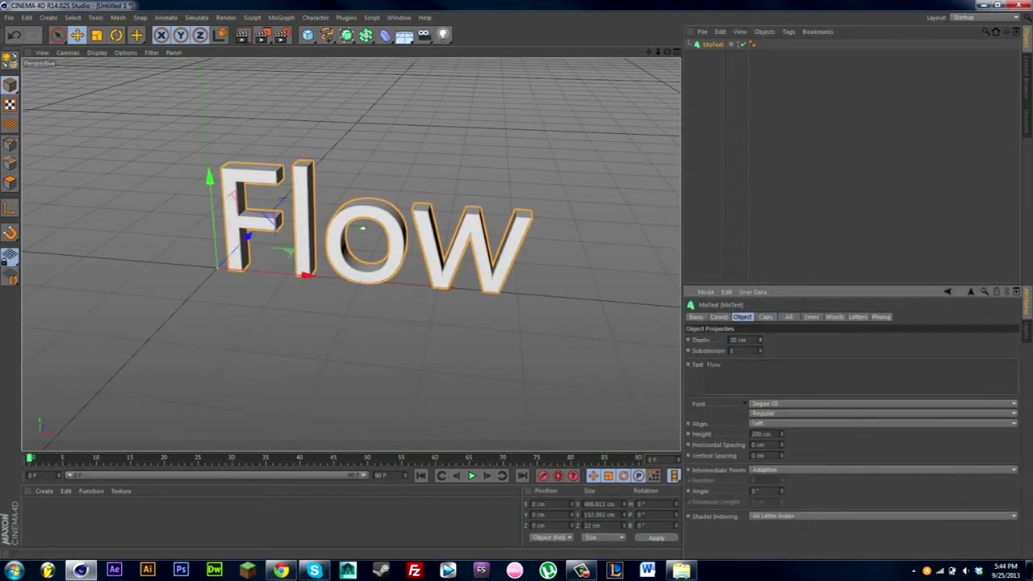
pyautogui.click(803, 205)
# - Add a camera from a lower, angled view that frames the whole Flow text
pyautogui.moveTo(667, 52)
pyautogui.mouseDown()
pyautogui.moveTo(350, 253)
pyautogui.moveTo(667, 51)
pyautogui.moveTo(351, 254)
pyautogui.moveTo(657, 52)
pyautogui.moveTo(351, 254)
pyautogui.moveTo(650, 55)
pyautogui.mouseUp()
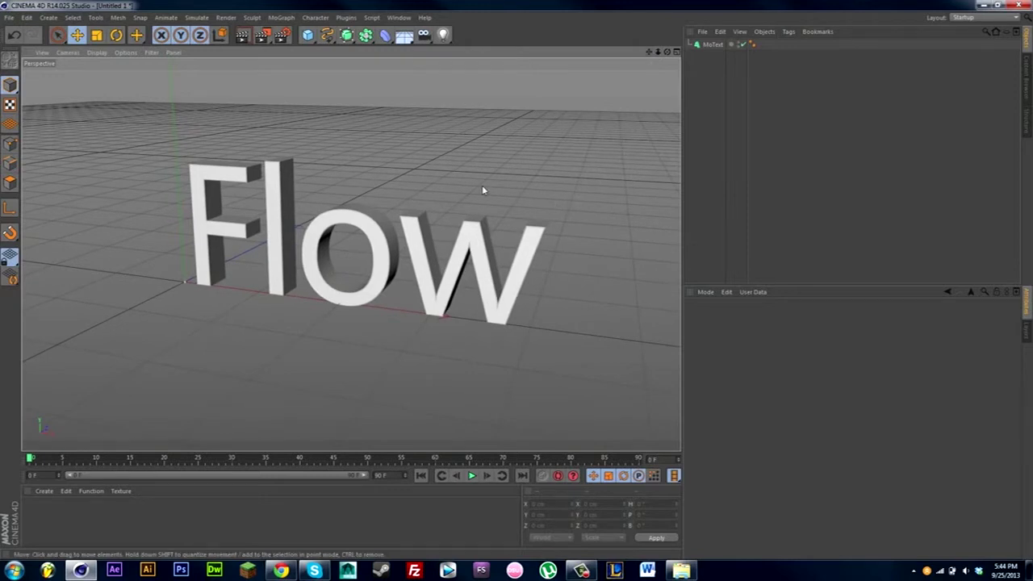
pyautogui.click(429, 235)
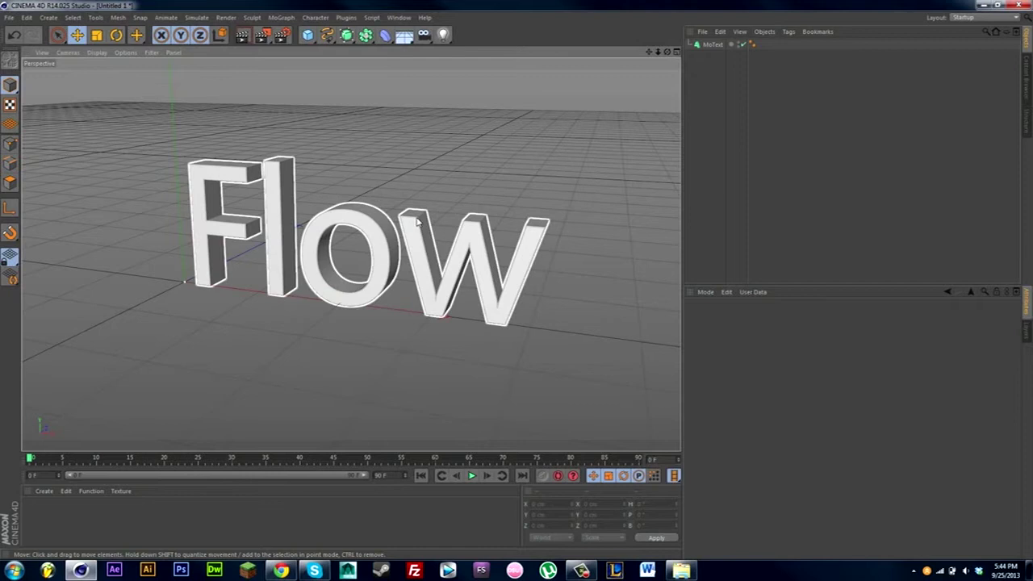
pyautogui.click(853, 218)
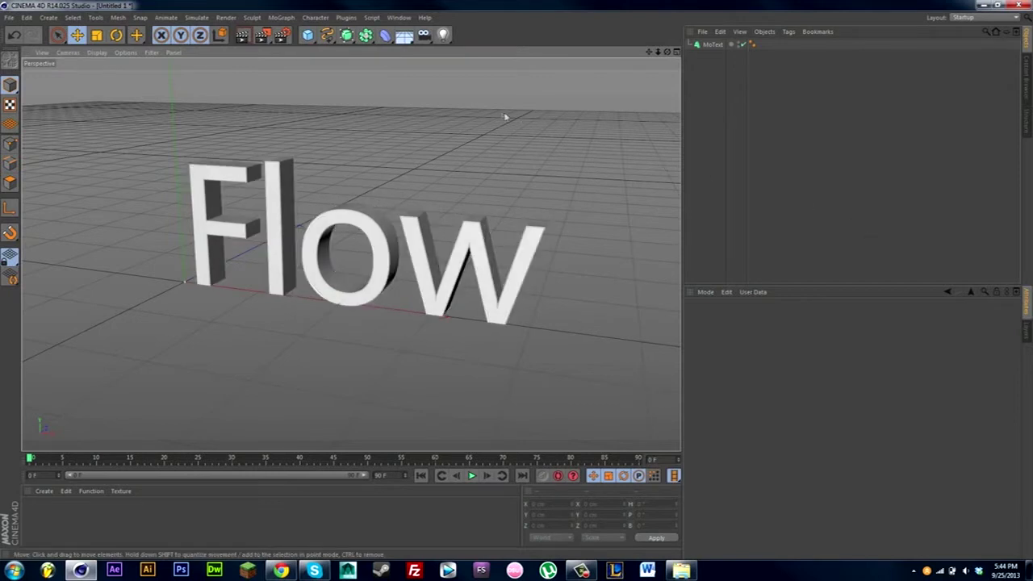
pyautogui.click(424, 34)
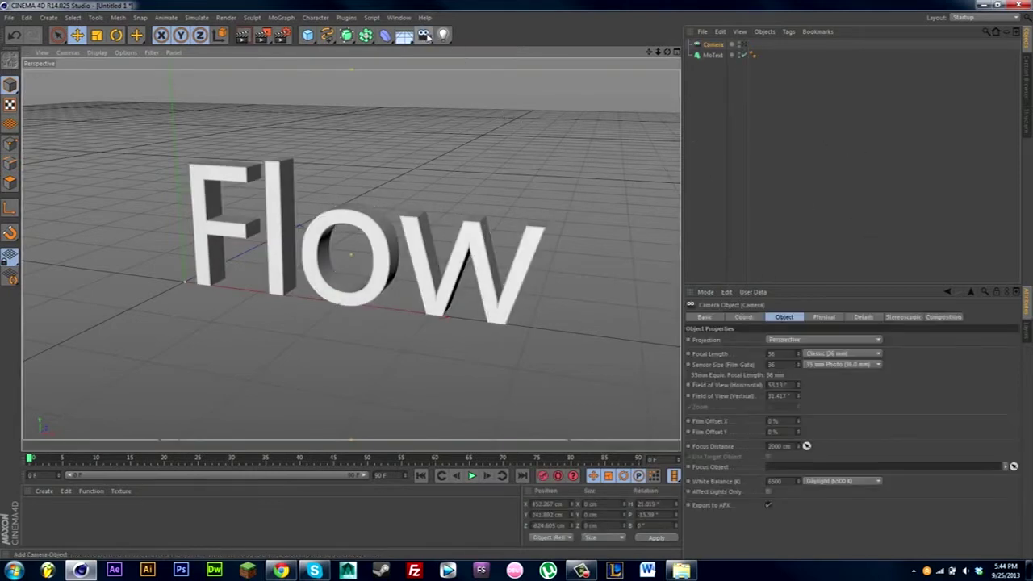
pyautogui.click(789, 137)
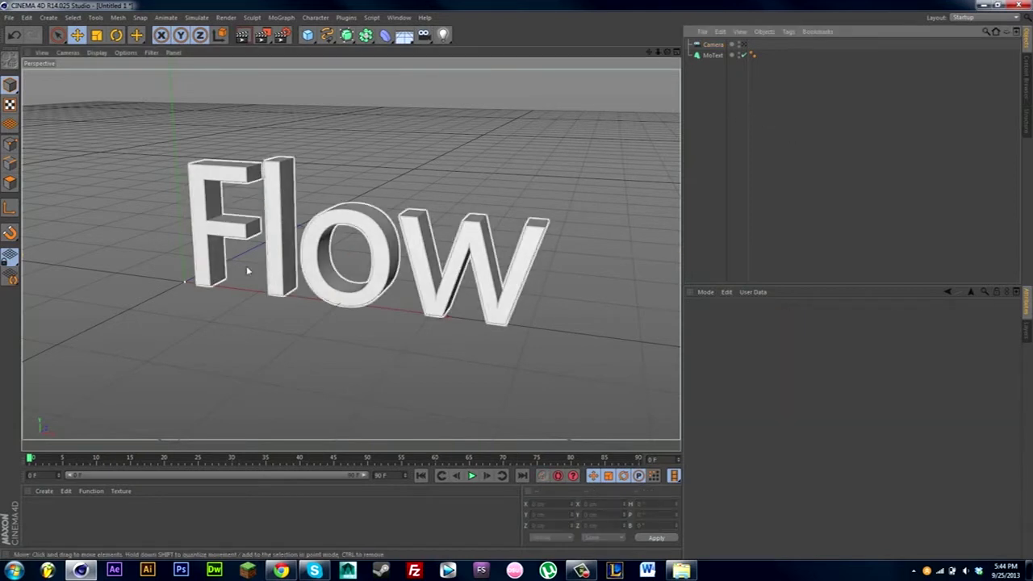
# - Create two new materials for the scene
pyautogui.click(44, 492)
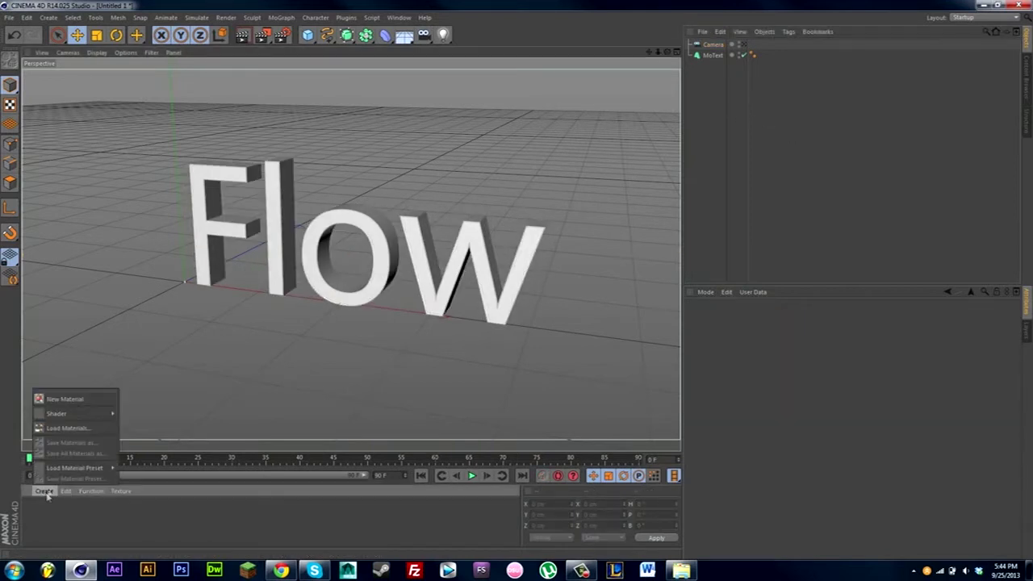
pyautogui.click(63, 399)
pyautogui.click(46, 491)
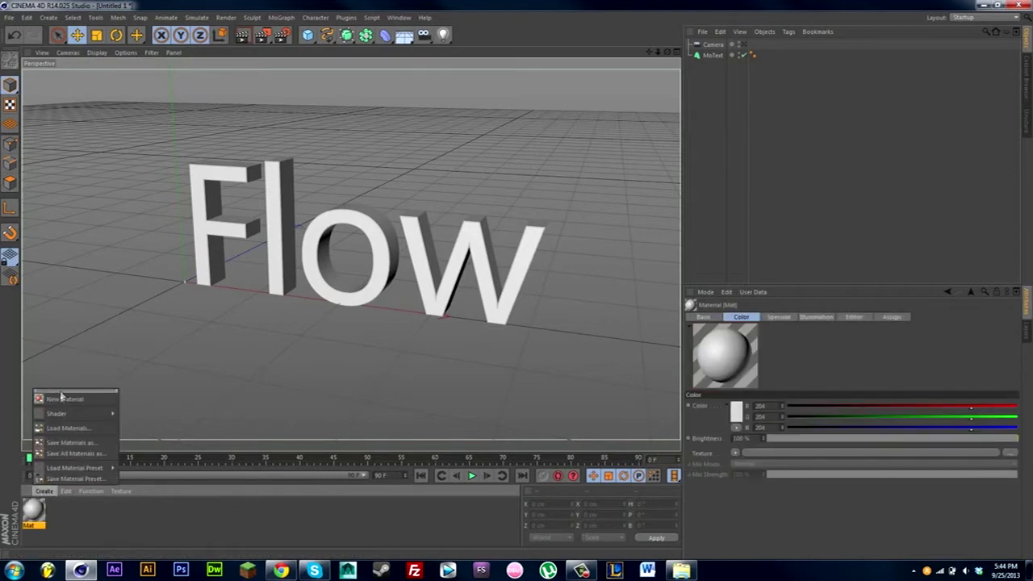
pyautogui.click(63, 397)
# - Make the material Mat purely luminous: turn off Color and Specular, enable Luminance and set its brightness to 120 %
pyautogui.doubleClick(60, 512)
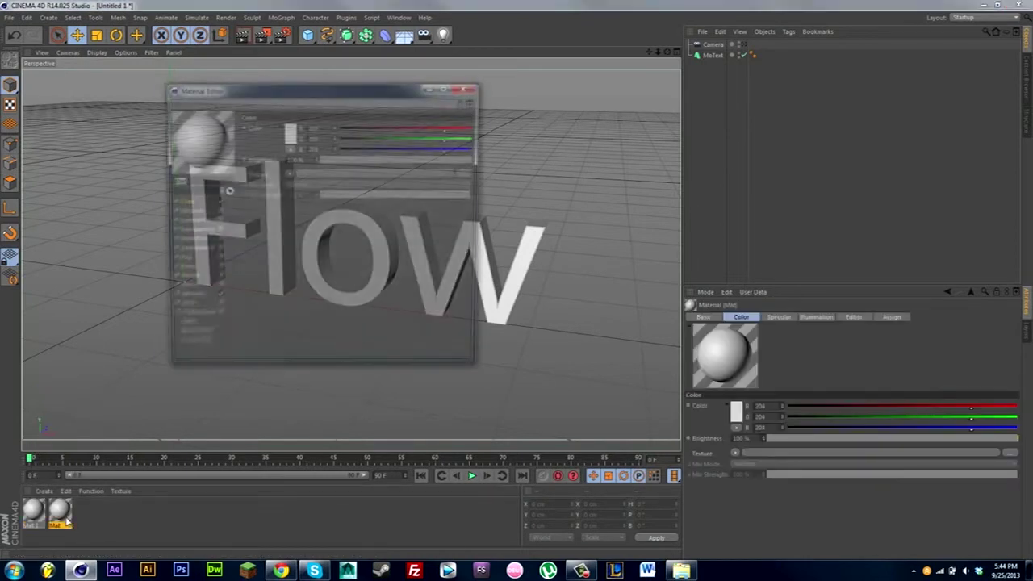
pyautogui.click(214, 202)
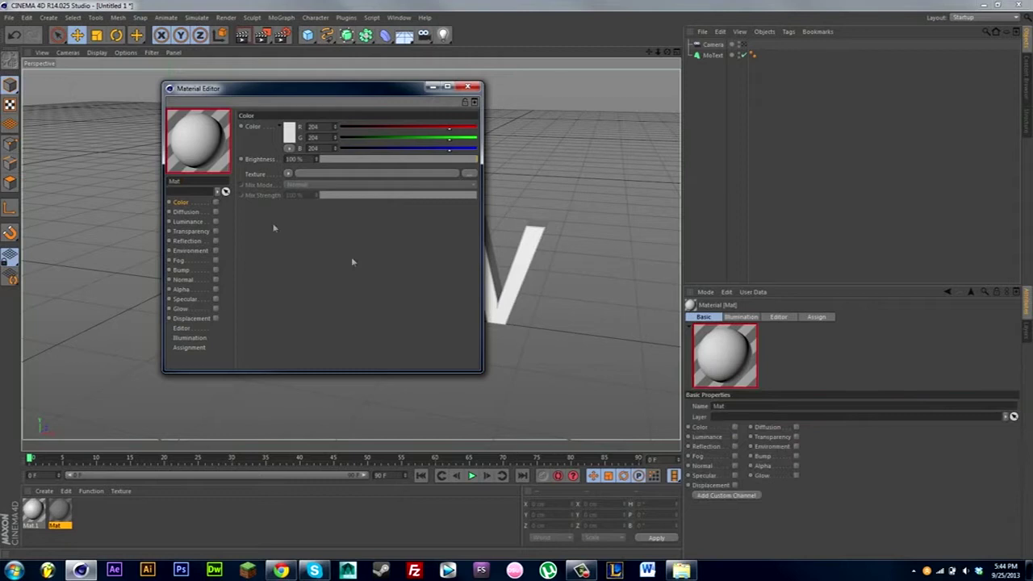
pyautogui.click(215, 221)
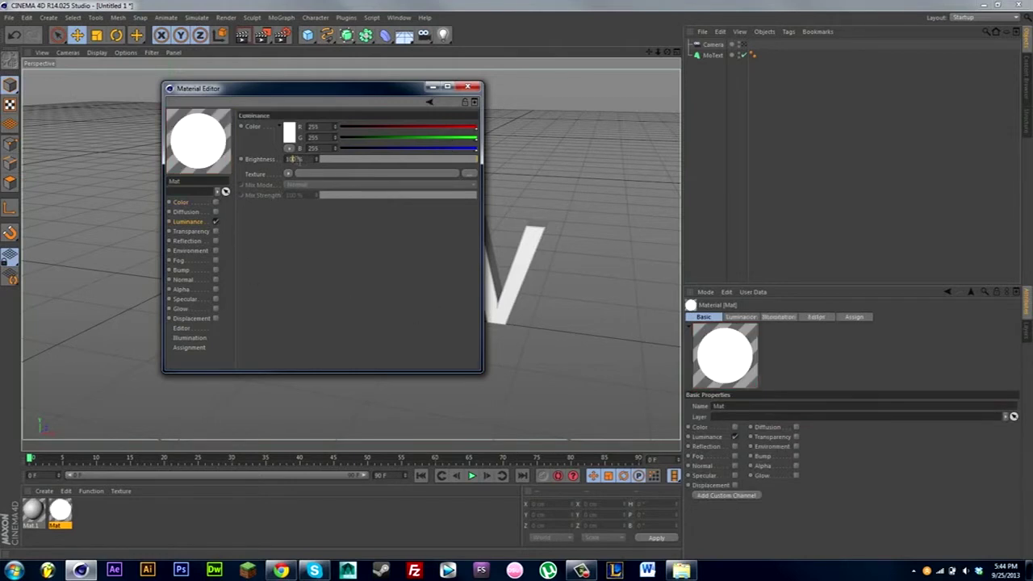
pyautogui.write('20')
pyautogui.click(326, 267)
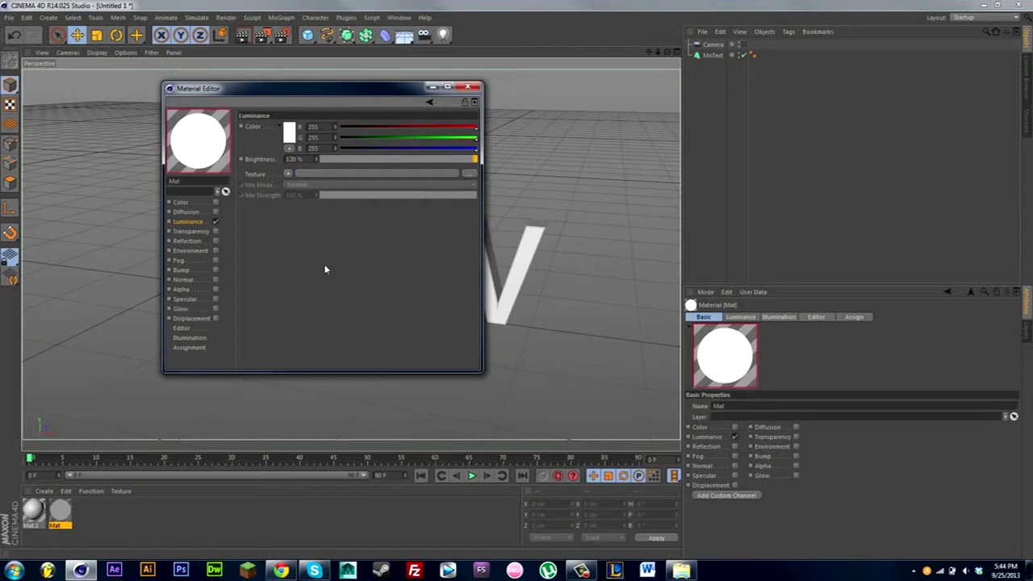
pyautogui.click(467, 86)
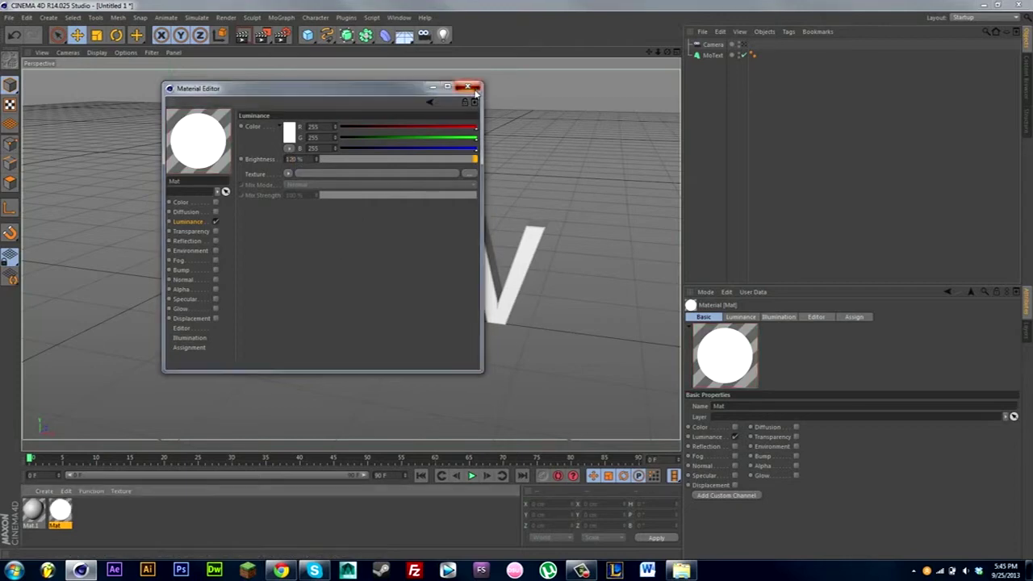
pyautogui.click(155, 508)
# - Open the material Mat.1 for editing, turn off its Specular channel and show its Color settings
pyautogui.doubleClick(33, 509)
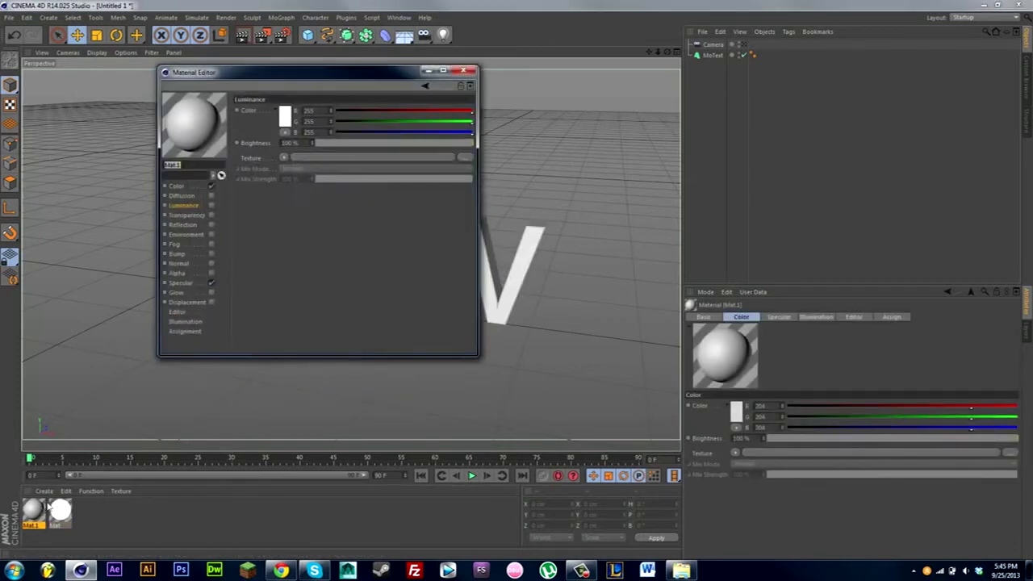
pyautogui.moveTo(252, 78); pyautogui.dragTo(257, 172)
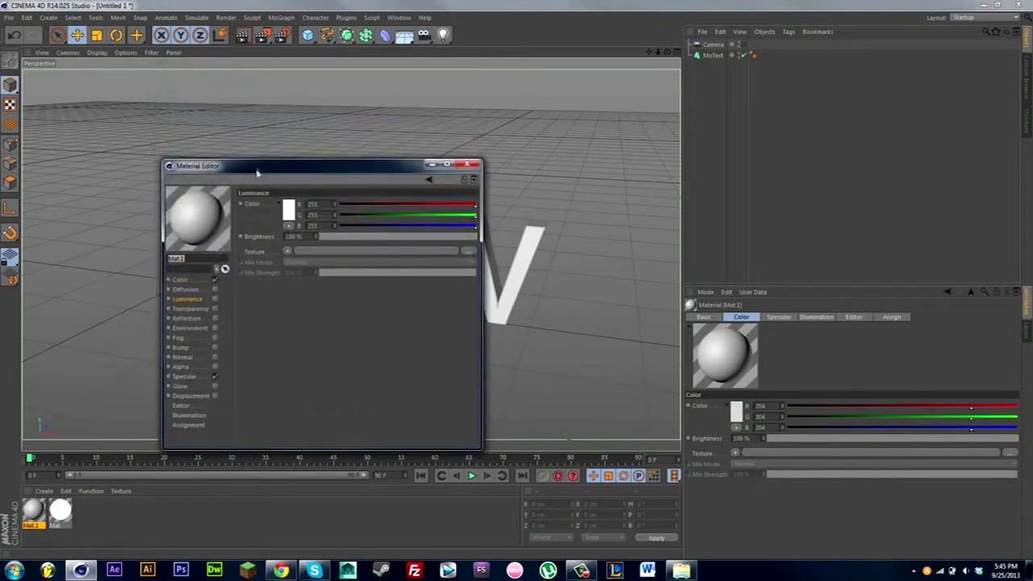
pyautogui.click(214, 376)
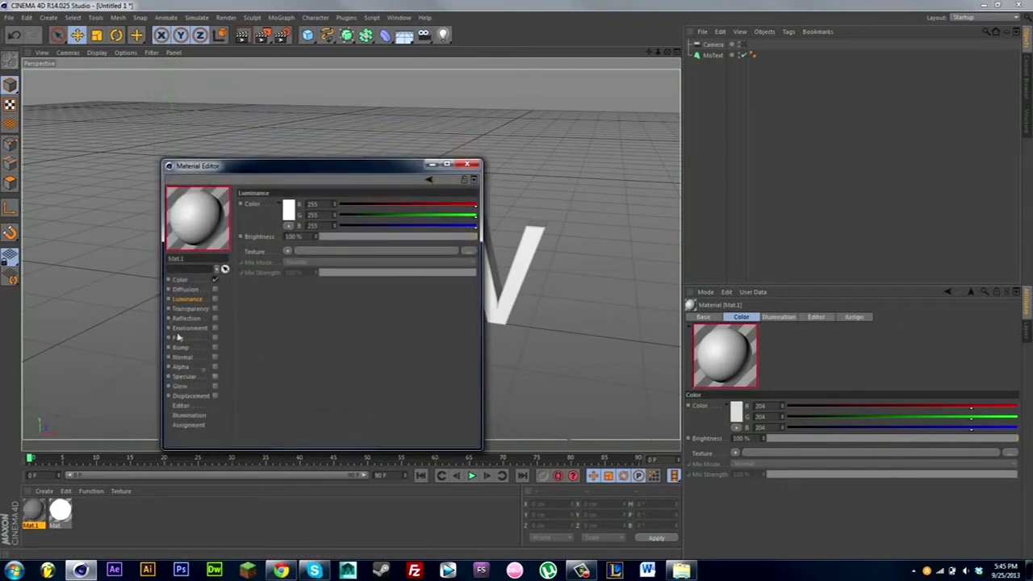
pyautogui.click(180, 279)
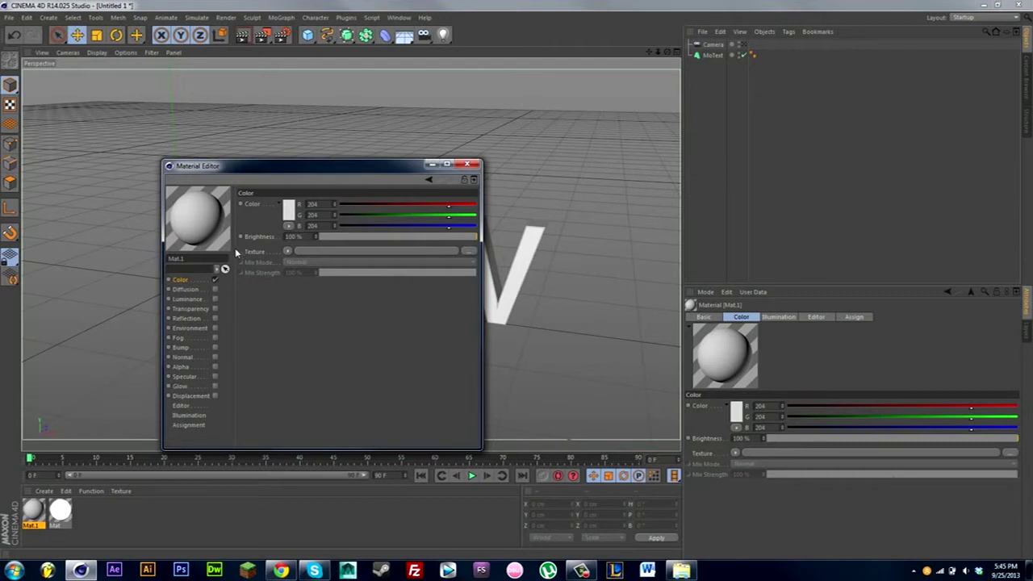
# - Enable Reflection on Mat.1 with a brightness of 27 % and a blurriness of about 11 %
pyautogui.click(206, 318)
pyautogui.click(214, 317)
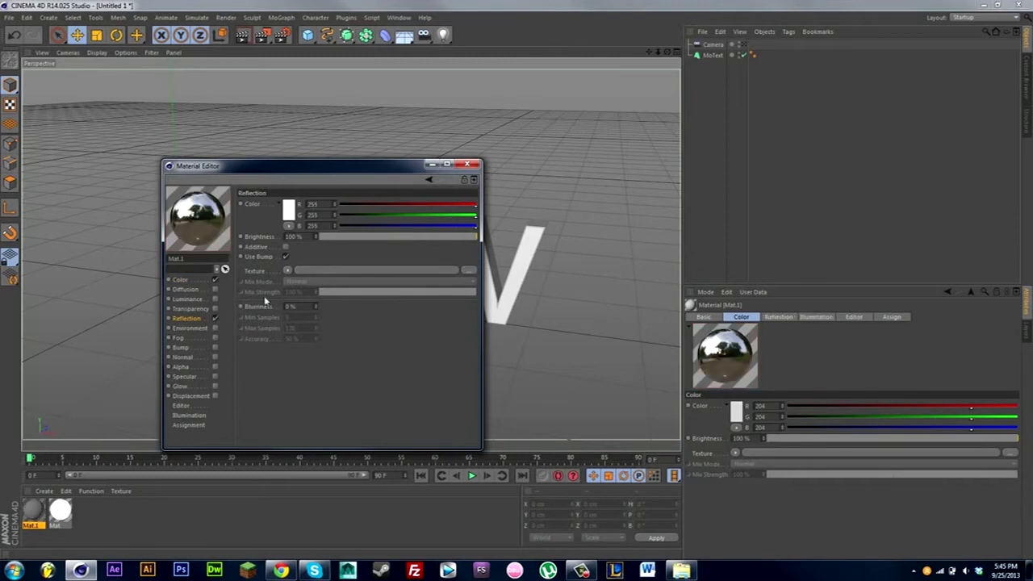
pyautogui.click(354, 237)
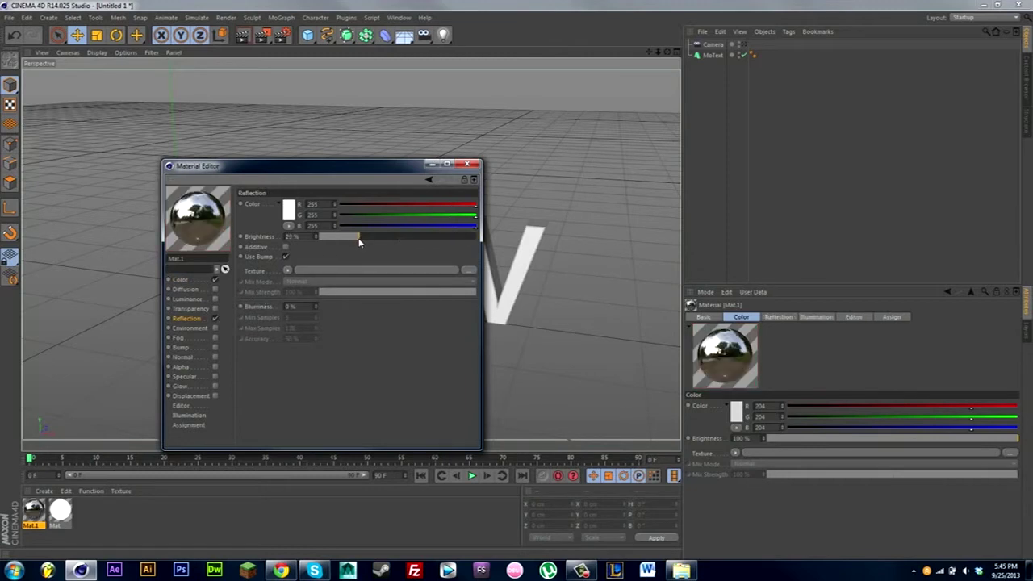
pyautogui.moveTo(359, 240); pyautogui.dragTo(364, 239)
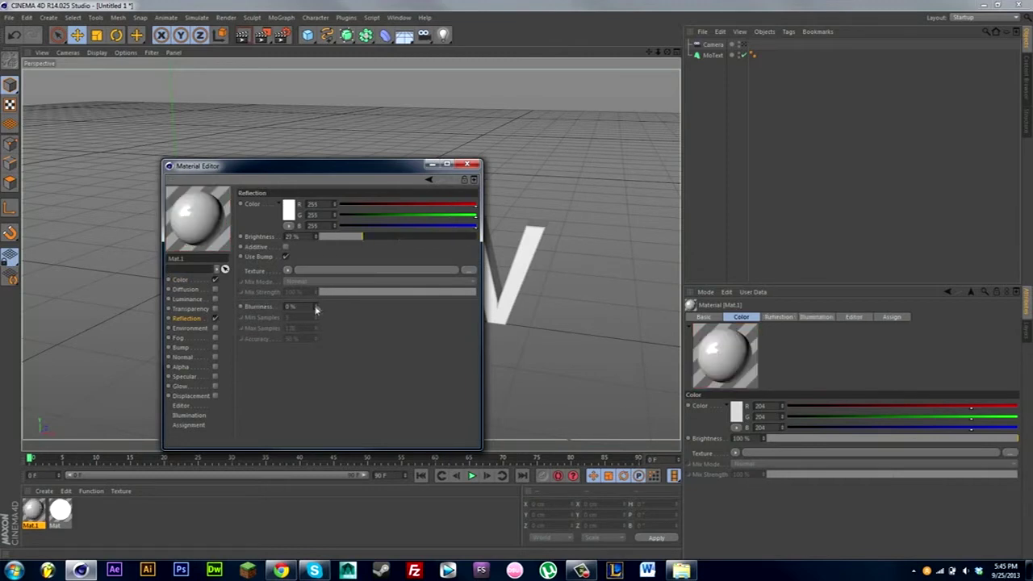
pyautogui.moveTo(315, 307); pyautogui.dragTo(323, 308)
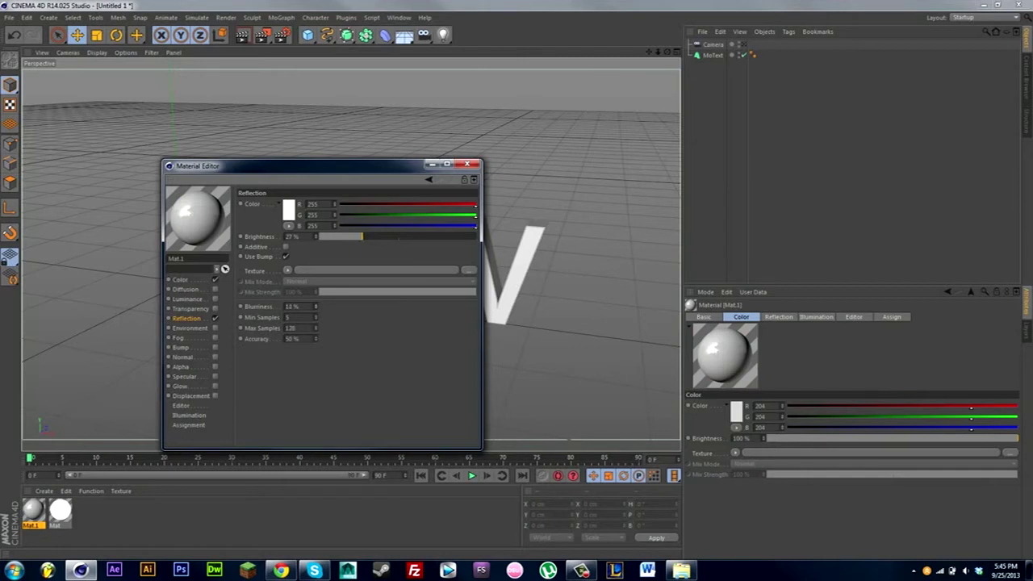
# - Finish editing Mat.1 and apply it to the Flow text
pyautogui.click(467, 164)
pyautogui.moveTo(33, 510); pyautogui.dragTo(355, 259)
pyautogui.click(789, 174)
# - Add an area light and move it above and behind the Flow text, to about X -10, Y 319, Z 443 cm
pyautogui.moveTo(650, 52); pyautogui.dragTo(625, 61)
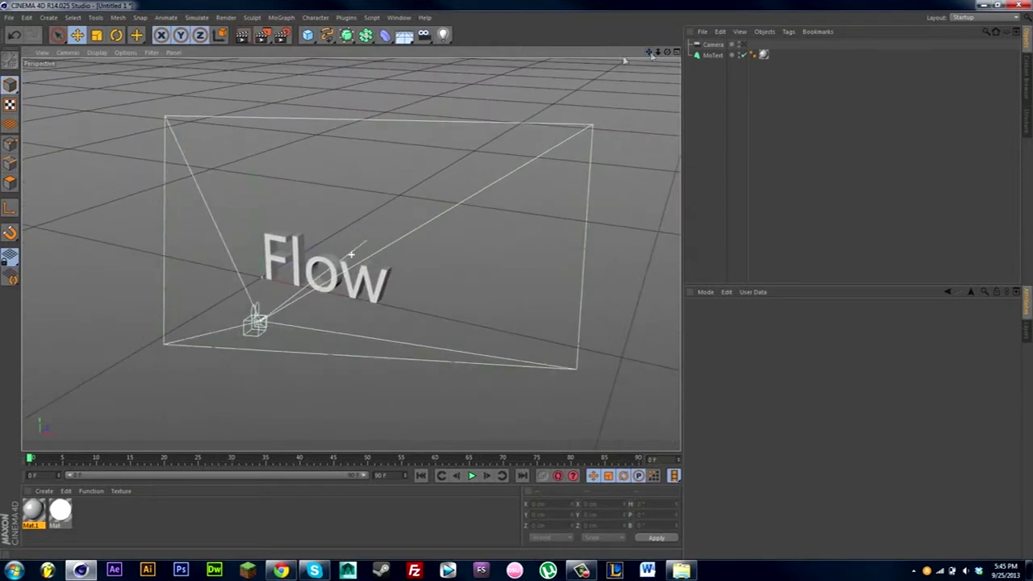
pyautogui.click(448, 38)
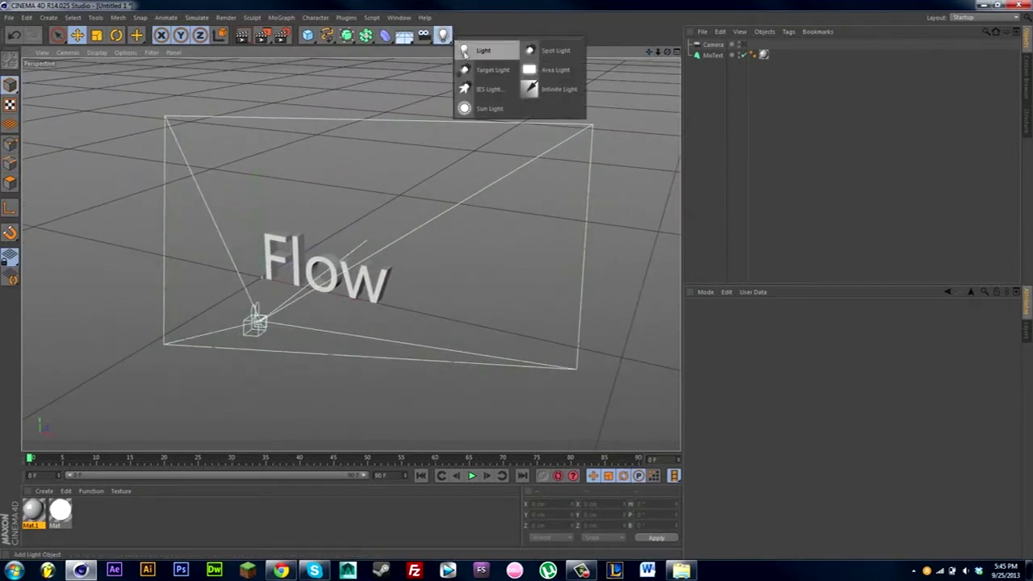
pyautogui.click(555, 69)
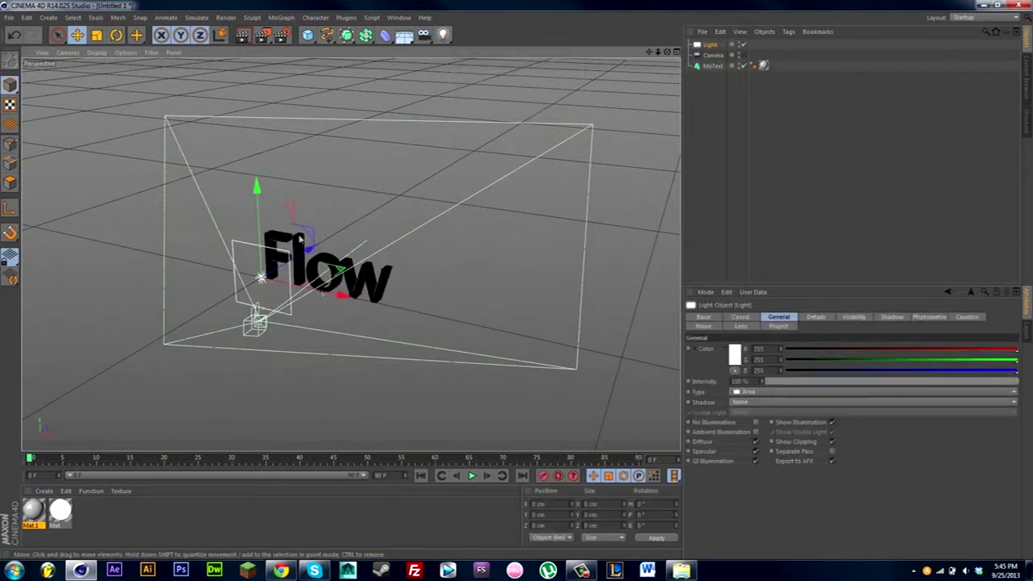
pyautogui.moveTo(264, 213); pyautogui.dragTo(387, 202)
pyautogui.scroll(1, 447, 92)
pyautogui.scroll(4, 310, 117)
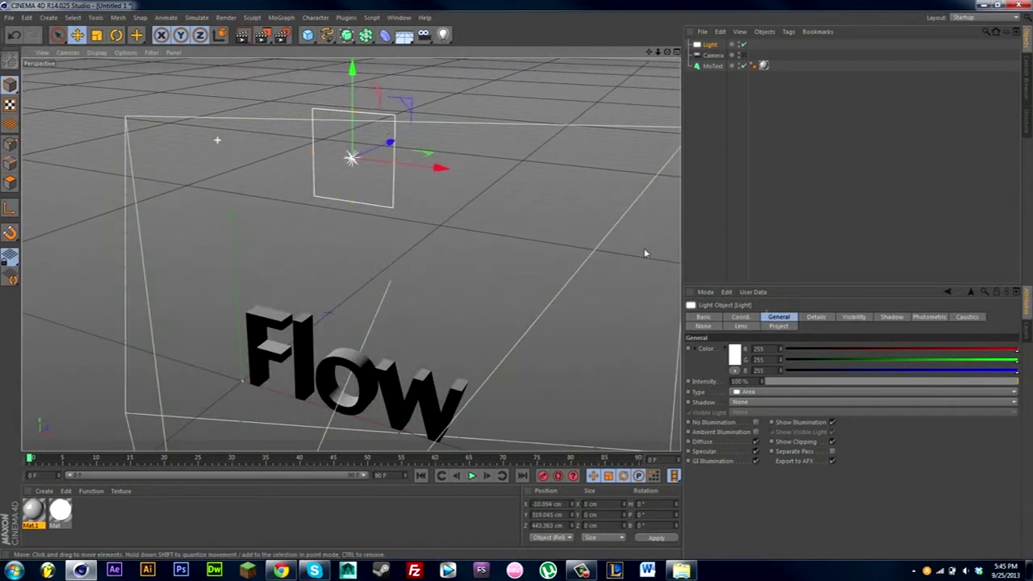
# - Set the area light's pitch rotation to 90° so that it lies horizontally
pyautogui.click(738, 316)
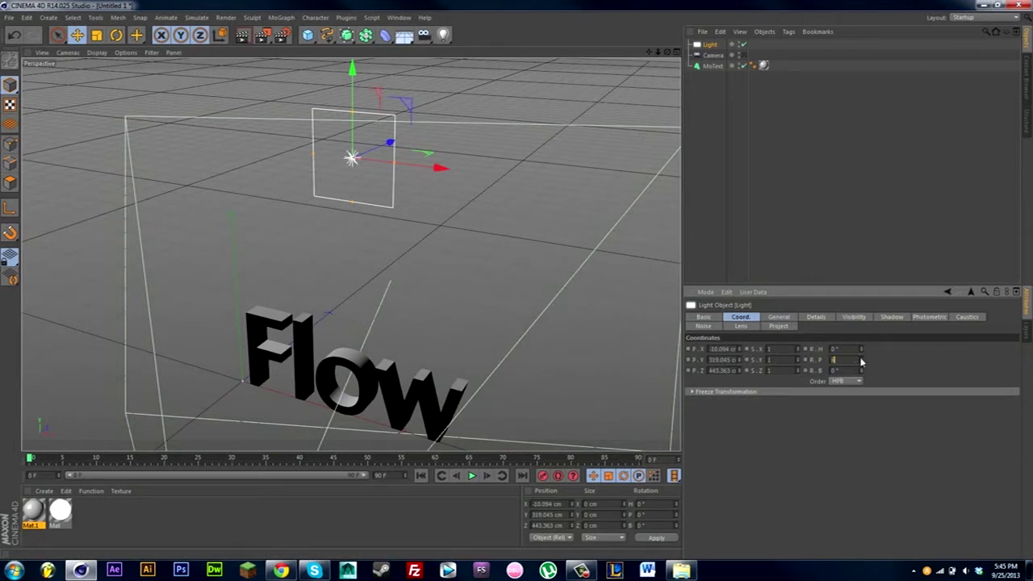
pyautogui.click(710, 159)
pyautogui.moveTo(666, 52); pyautogui.dragTo(351, 254)
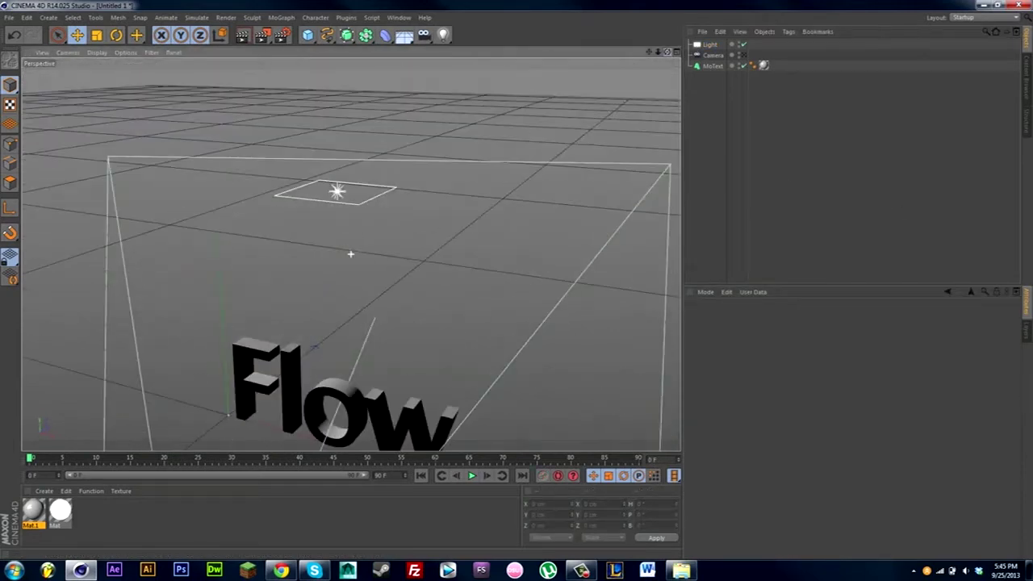
pyautogui.moveTo(657, 52); pyautogui.dragTo(351, 253)
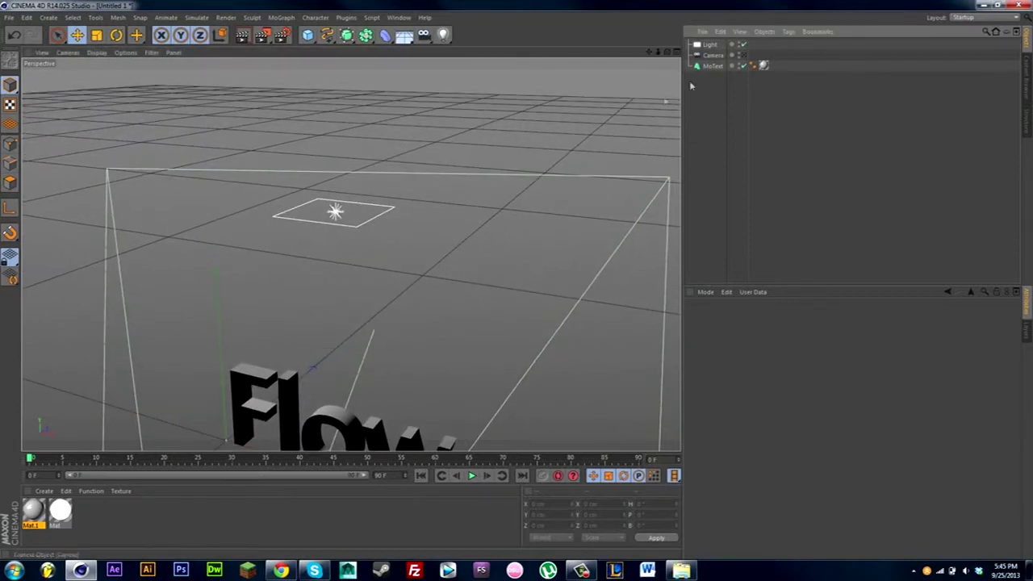
pyautogui.moveTo(666, 53); pyautogui.dragTo(351, 254)
# - Reshape the area light into a long, narrow rectangle, narrower along X and longer along Z
pyautogui.click(709, 44)
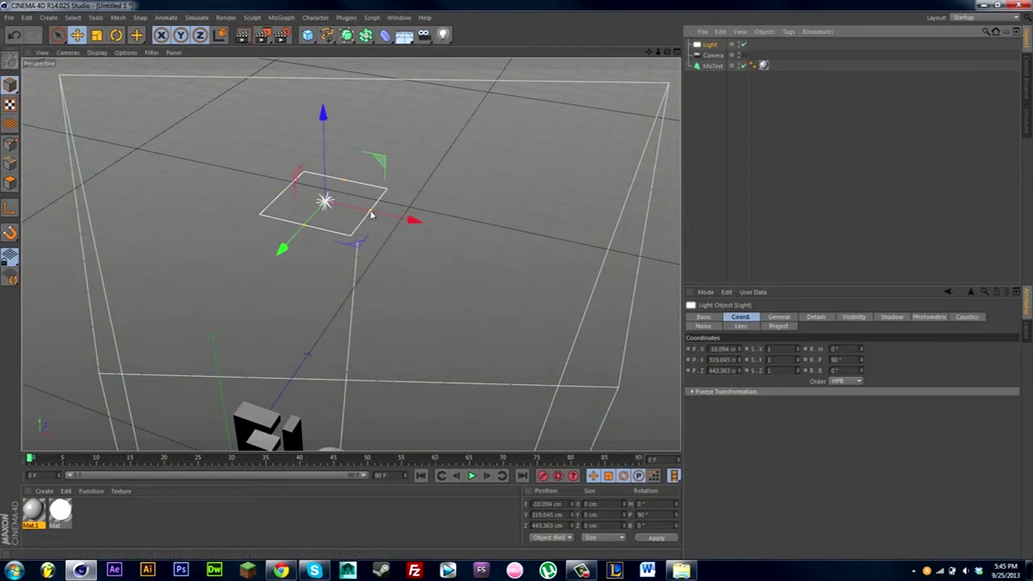
pyautogui.moveTo(371, 212); pyautogui.dragTo(351, 212)
pyautogui.click(730, 139)
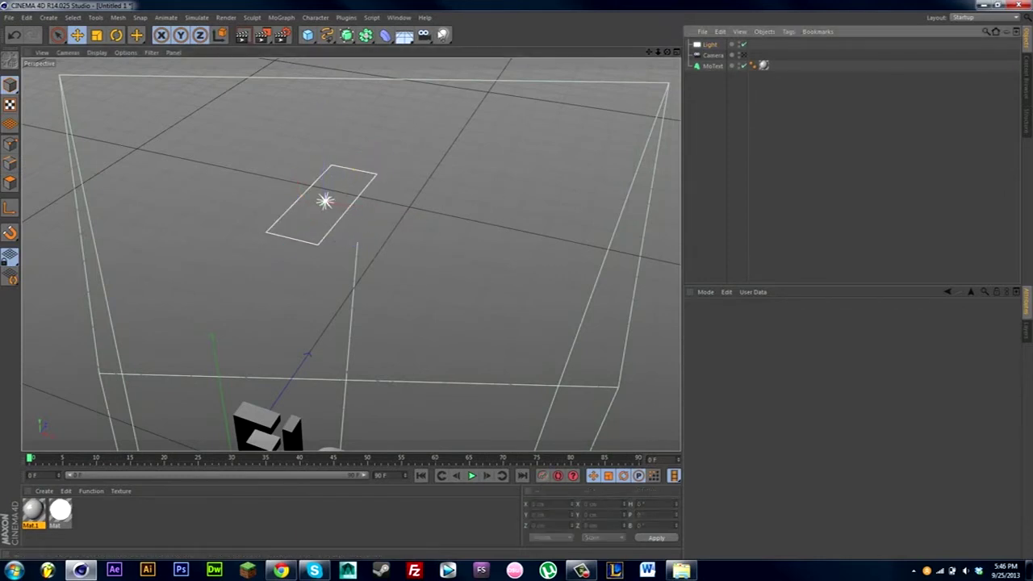
# - Add a plane and move it up and back above the area light, to about Y 378 and Z 310 cm
pyautogui.click(305, 42)
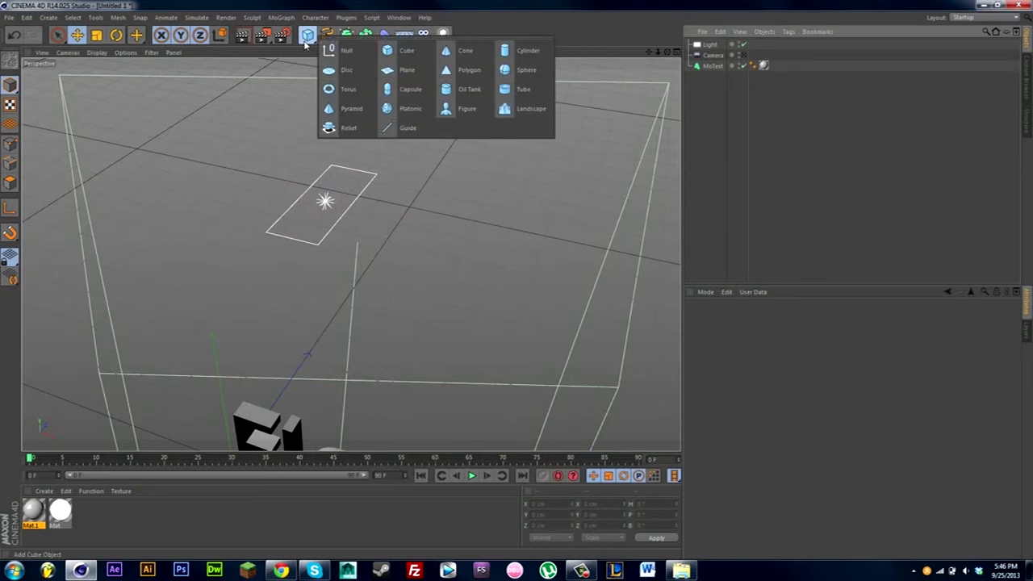
pyautogui.click(416, 79)
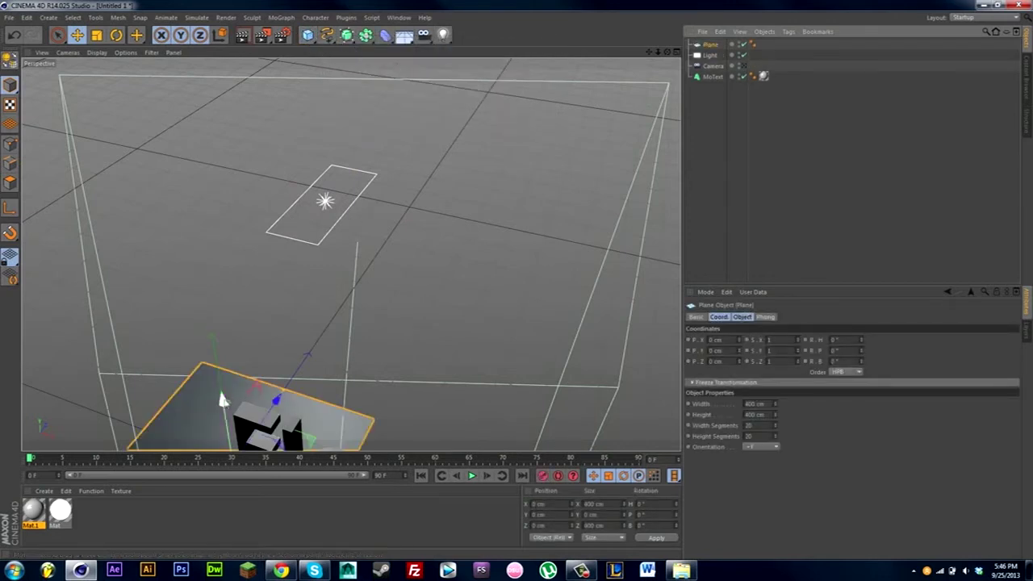
pyautogui.moveTo(224, 398); pyautogui.dragTo(444, 235)
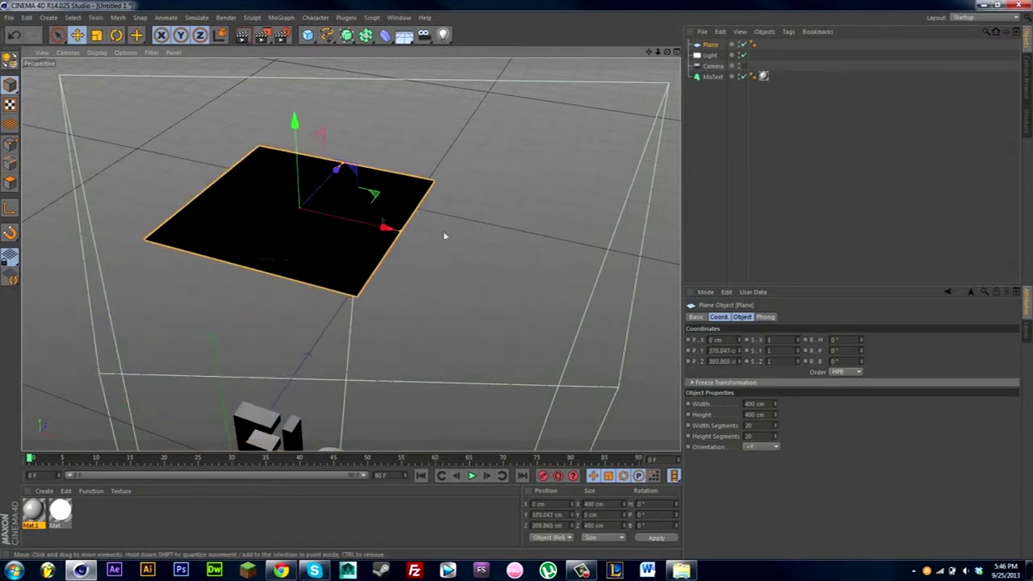
# - In the top view, narrow the plane to about 129 cm and move it over the area light
pyautogui.click(676, 53)
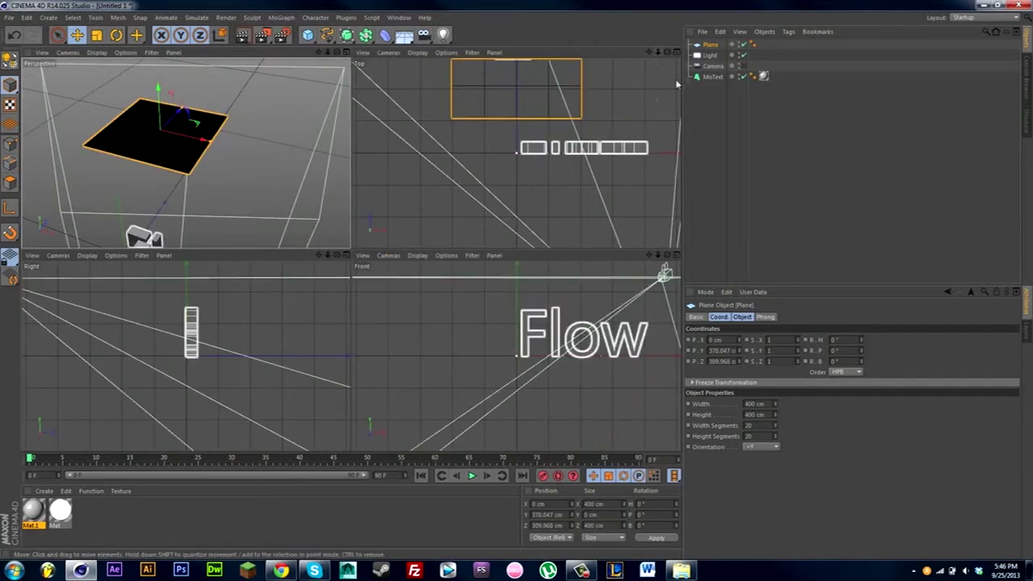
pyautogui.click(676, 52)
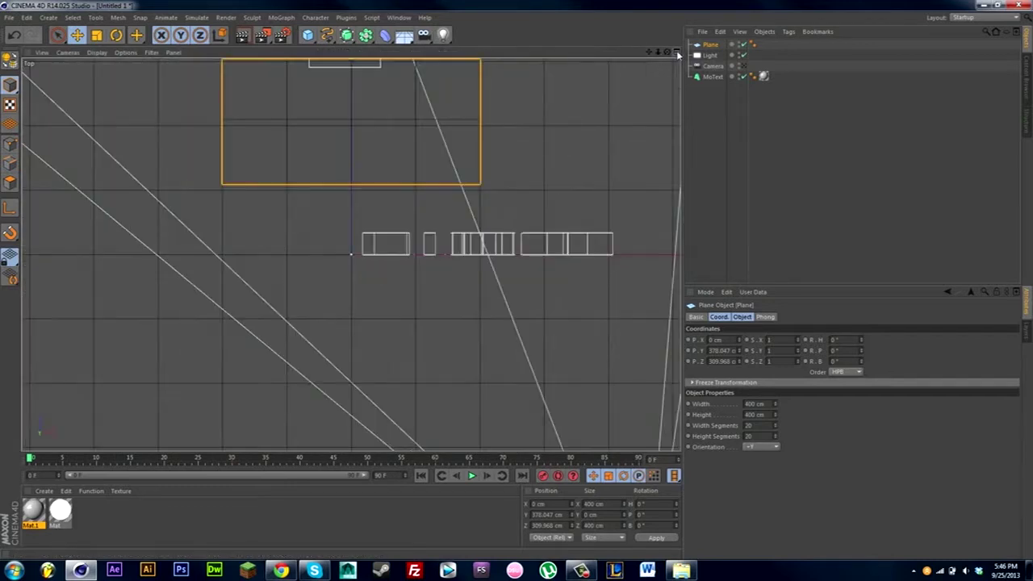
pyautogui.keyDown('alt'); pyautogui.moveTo(483, 253); pyautogui.dragTo(489, 445, button='middle'); pyautogui.keyUp('alt')
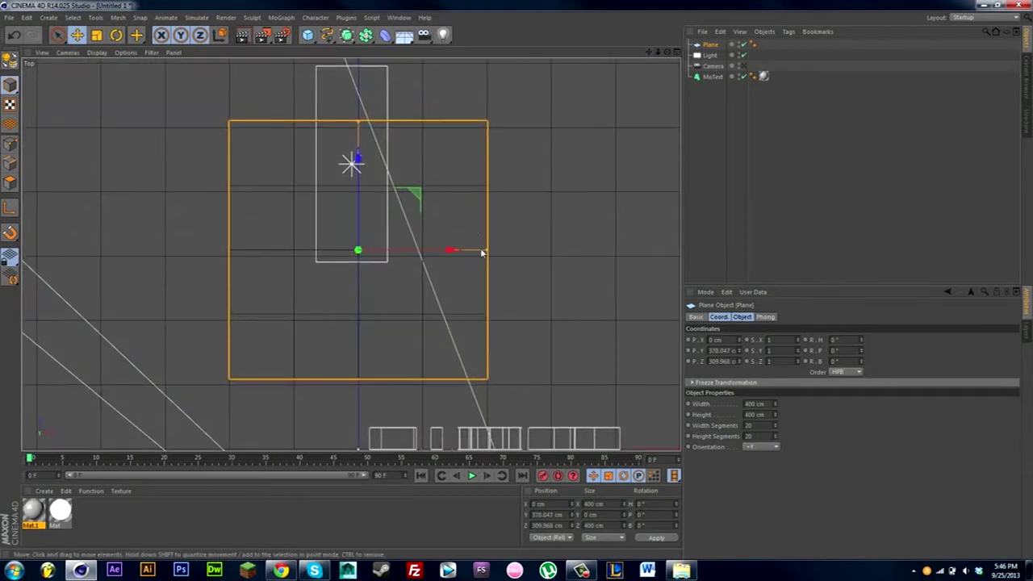
pyautogui.moveTo(480, 254); pyautogui.dragTo(367, 106)
pyautogui.scroll(2, 391, 101)
pyautogui.scroll(-2, 600, 103)
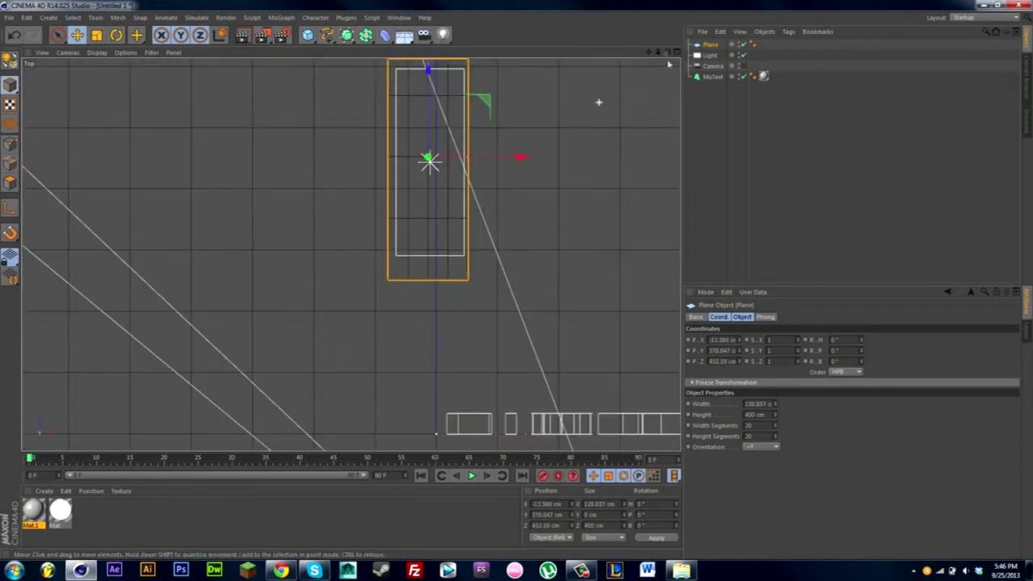
# - Fit the plane's outline to the area light, about 109 cm wide and 303 cm high, and centre it on the light
pyautogui.moveTo(651, 53); pyautogui.dragTo(618, 124)
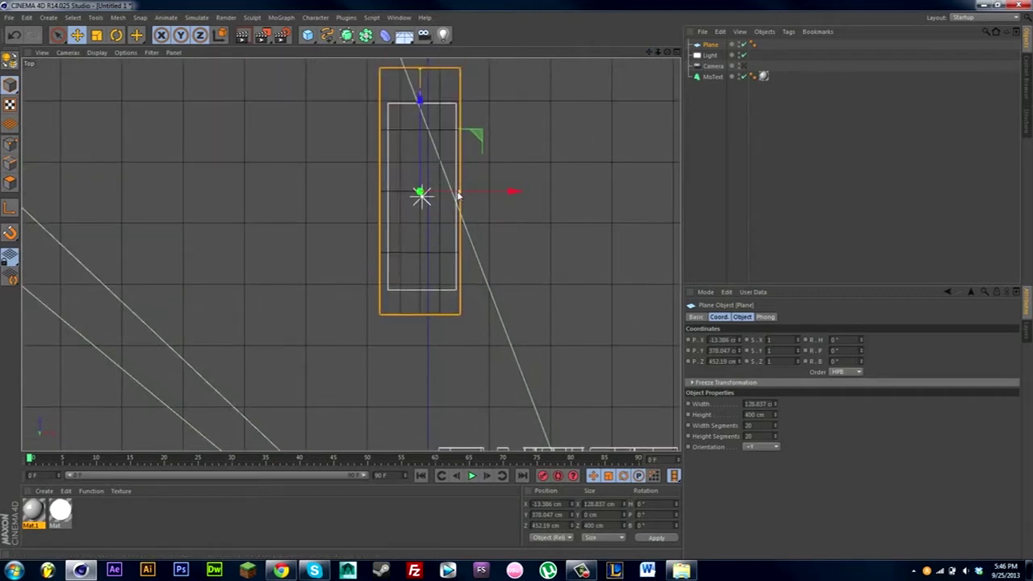
pyautogui.moveTo(457, 195)
pyautogui.mouseDown()
pyautogui.moveTo(476, 194)
pyautogui.moveTo(455, 196)
pyautogui.mouseUp()
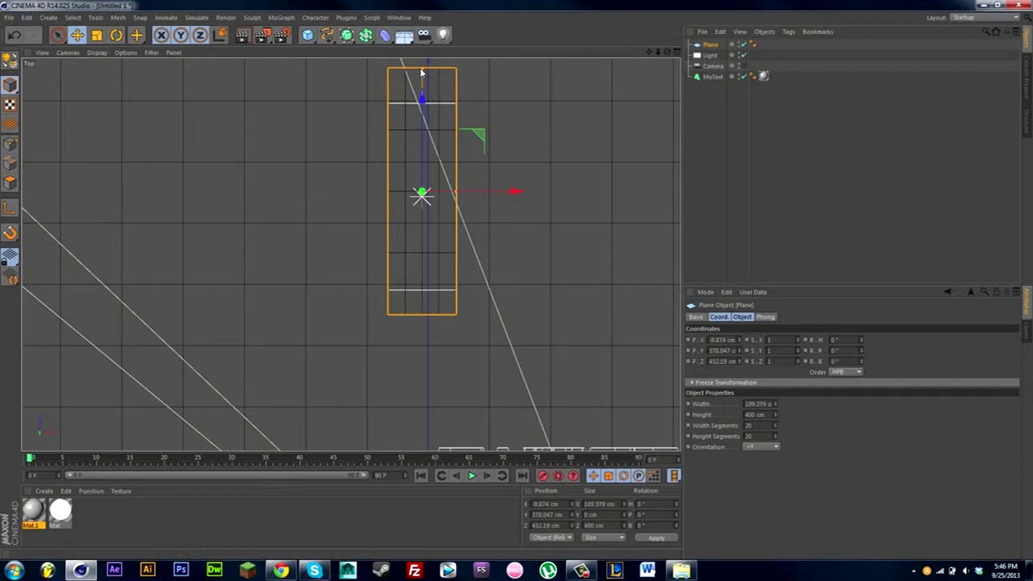
pyautogui.moveTo(420, 73); pyautogui.dragTo(424, 122)
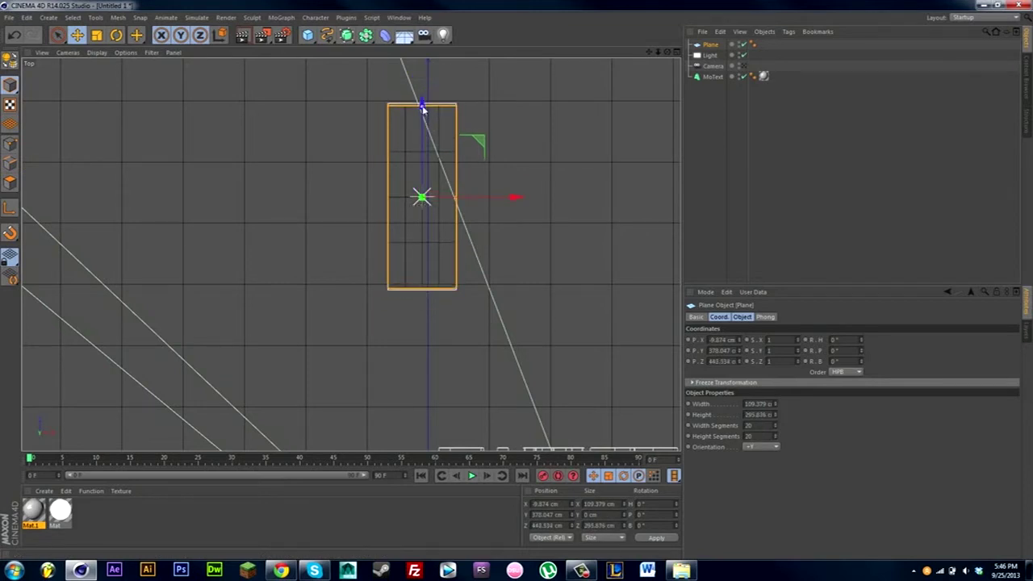
pyautogui.click(592, 136)
# - In the front view, lower the plane onto the area light, to about Y 319 cm
pyautogui.click(676, 52)
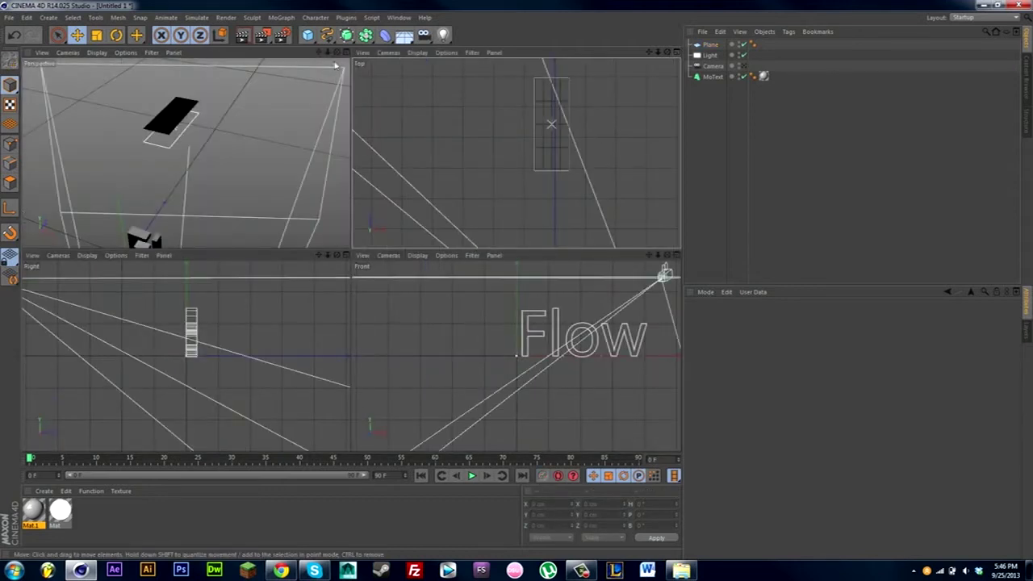
pyautogui.click(676, 255)
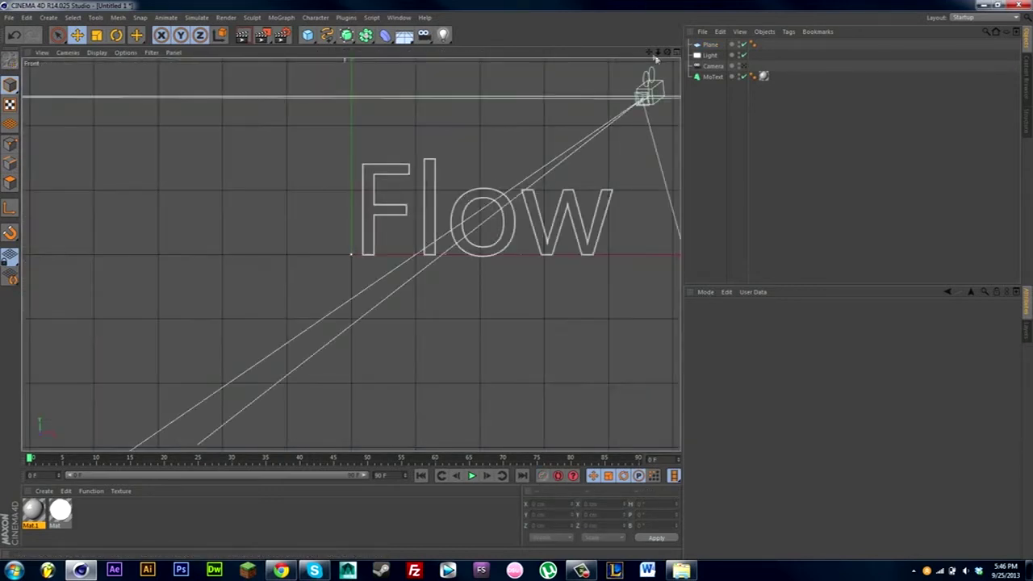
pyautogui.scroll(-5, 350, 201)
pyautogui.scroll(8, 351, 254)
pyautogui.moveTo(658, 51); pyautogui.dragTo(635, 249)
pyautogui.click(710, 44)
pyautogui.moveTo(649, 52); pyautogui.dragTo(661, 170)
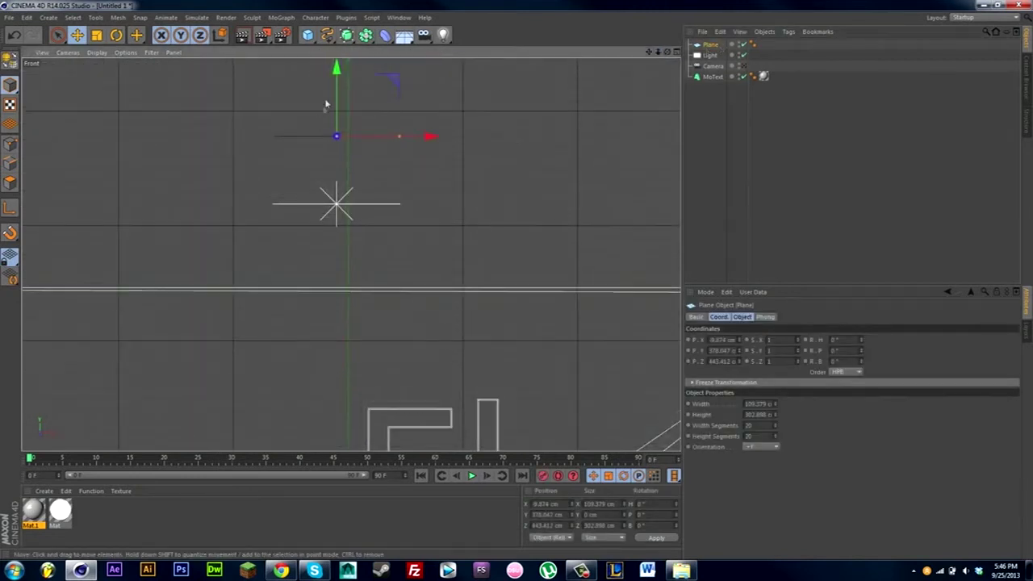
pyautogui.moveTo(339, 114); pyautogui.dragTo(341, 131)
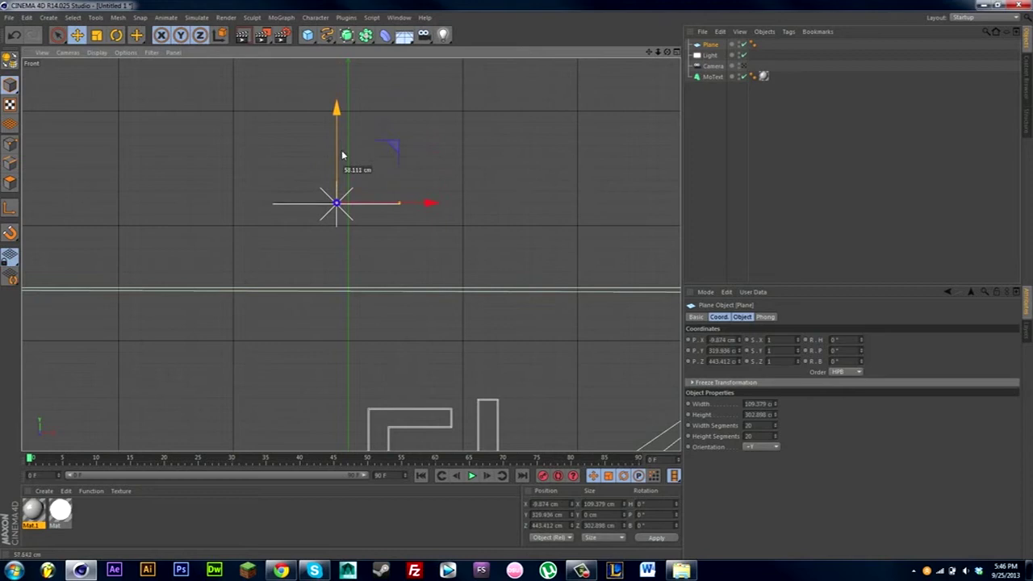
# - Return to the perspective view and group the plane and the area light together under a null
pyautogui.click(676, 52)
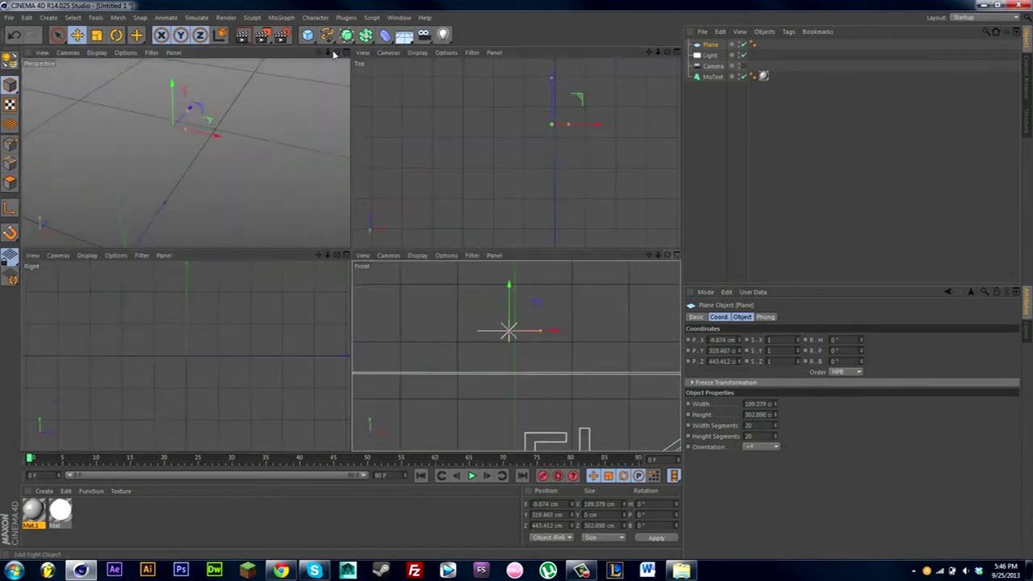
pyautogui.click(345, 51)
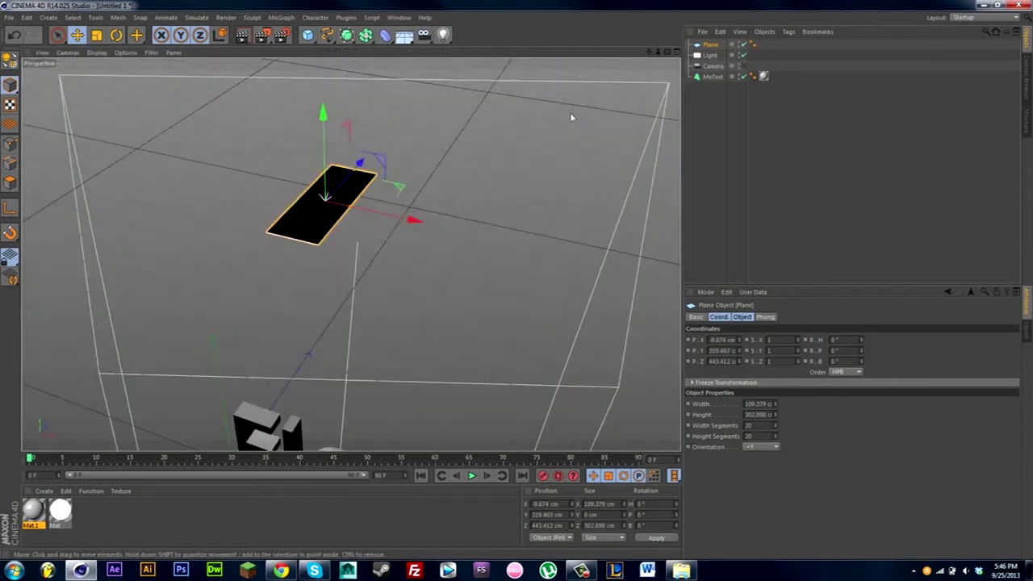
pyautogui.keyDown('ctrl'); pyautogui.click(709, 54); pyautogui.keyUp('ctrl')
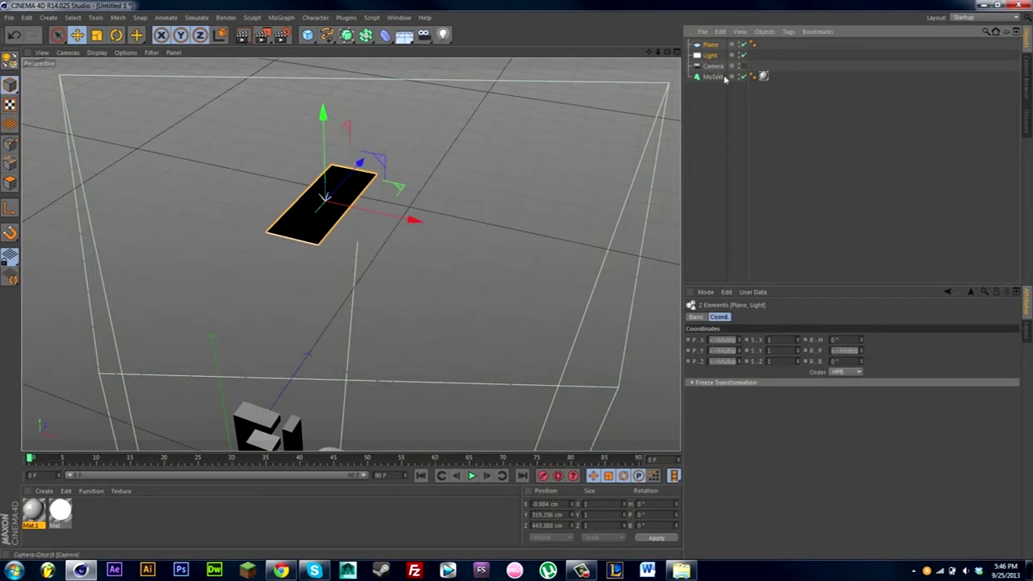
pyautogui.hotkey('alt', 'g')
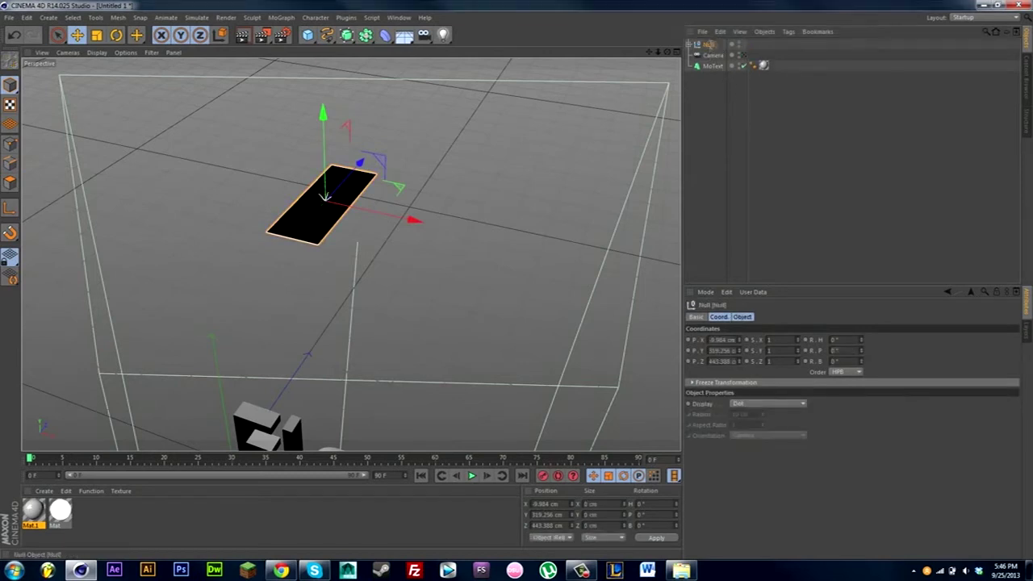
# - Rename the null that groups the plane and area light as "Light"
pyautogui.doubleClick(709, 44)
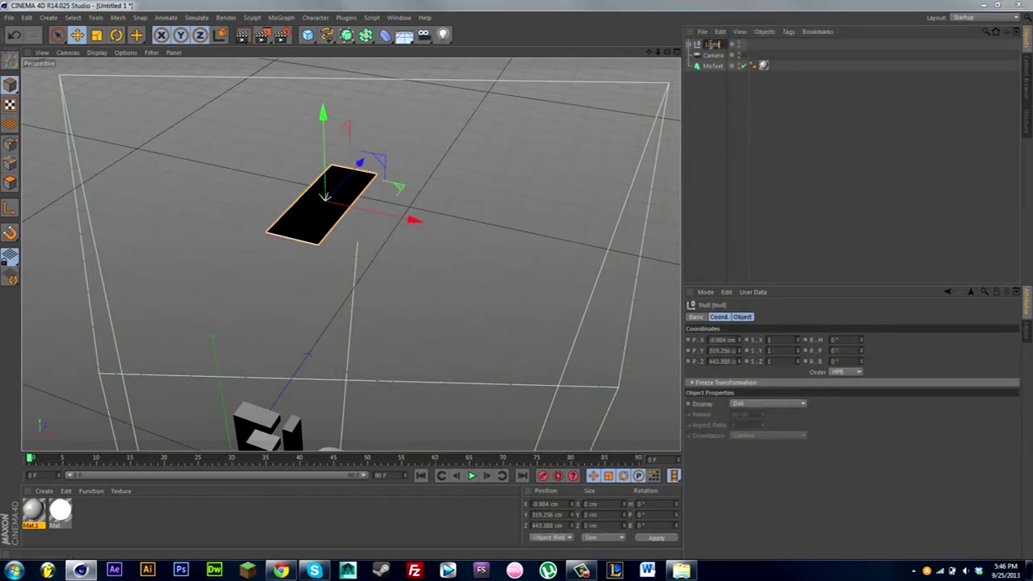
pyautogui.write('Light')
pyautogui.press('Return')
# - Move the Light group above the Flow text, to about X 216 cm, Y 561 cm and Z 25 cm
pyautogui.moveTo(649, 52); pyautogui.dragTo(557, 32)
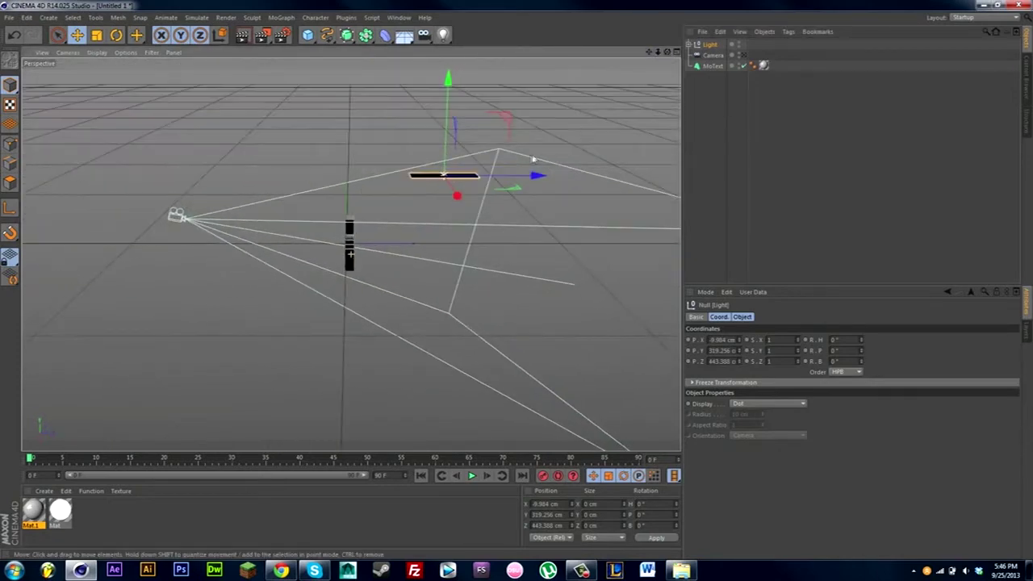
pyautogui.moveTo(531, 173); pyautogui.dragTo(443, 171)
pyautogui.moveTo(351, 115); pyautogui.dragTo(342, 63)
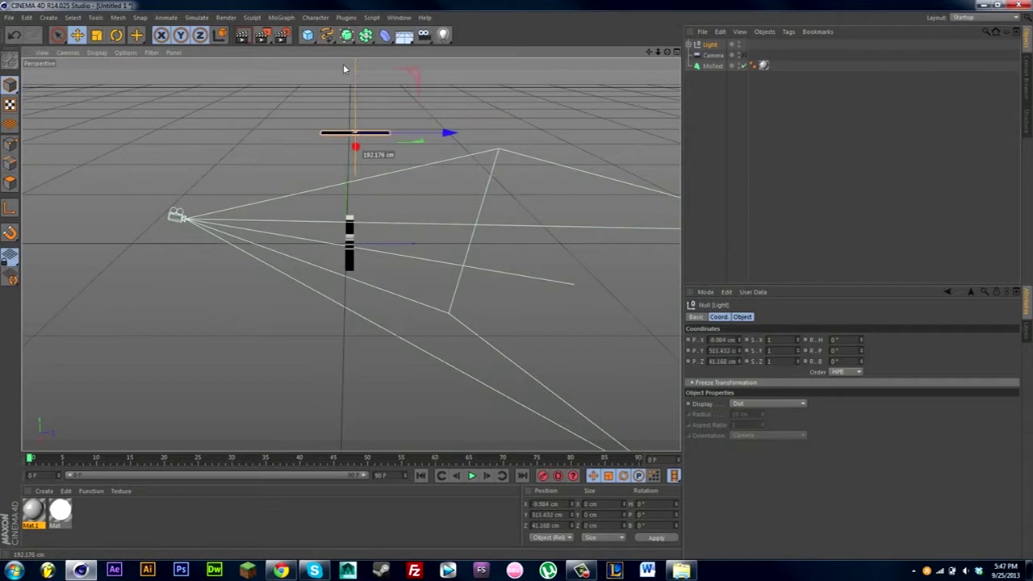
pyautogui.moveTo(436, 132); pyautogui.dragTo(434, 131)
pyautogui.moveTo(667, 52); pyautogui.dragTo(775, 53)
pyautogui.moveTo(316, 153); pyautogui.dragTo(376, 151)
pyautogui.moveTo(302, 75); pyautogui.dragTo(304, 41)
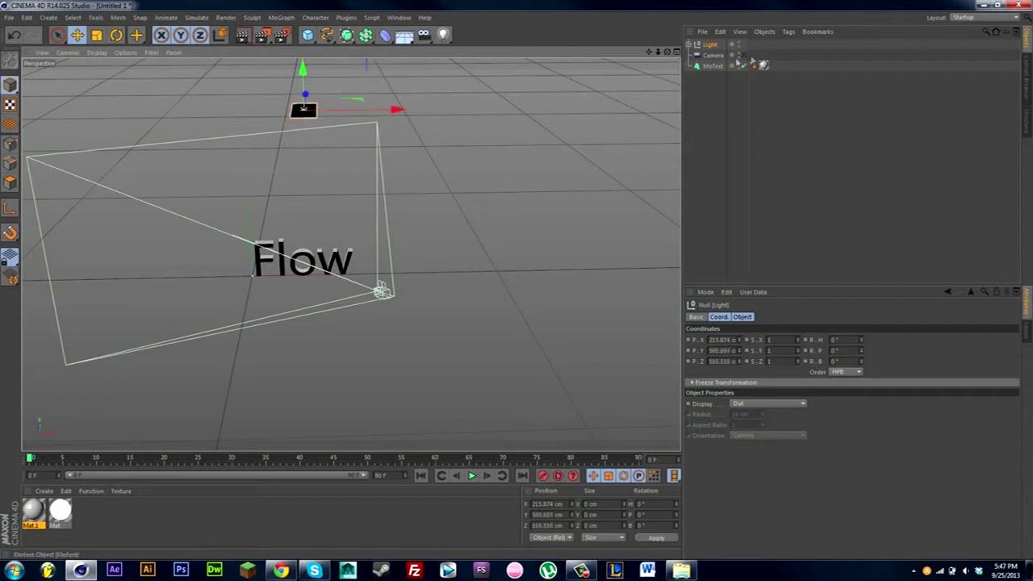
pyautogui.moveTo(667, 53); pyautogui.dragTo(557, 50)
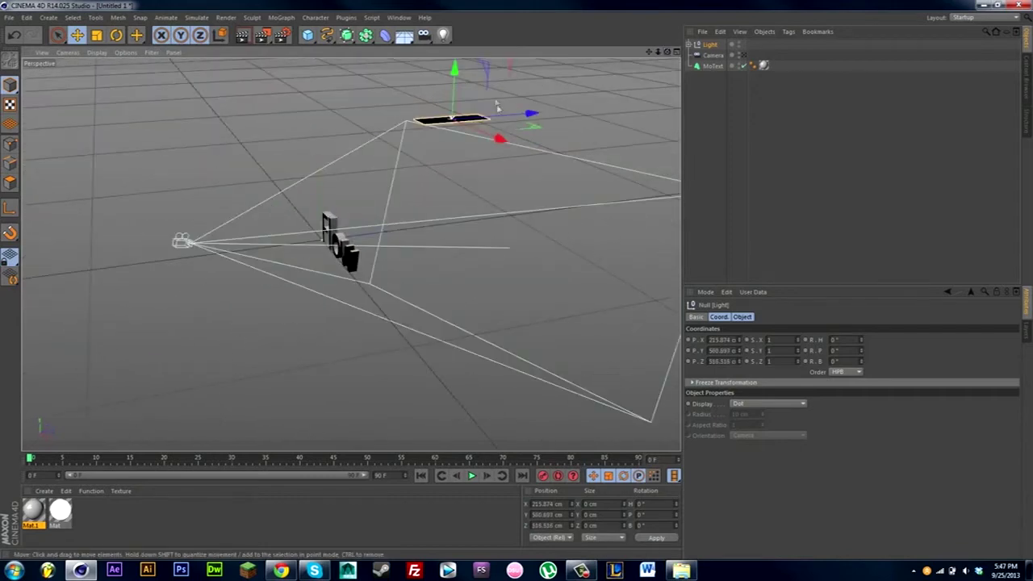
pyautogui.moveTo(484, 116); pyautogui.dragTo(432, 122)
pyautogui.click(702, 97)
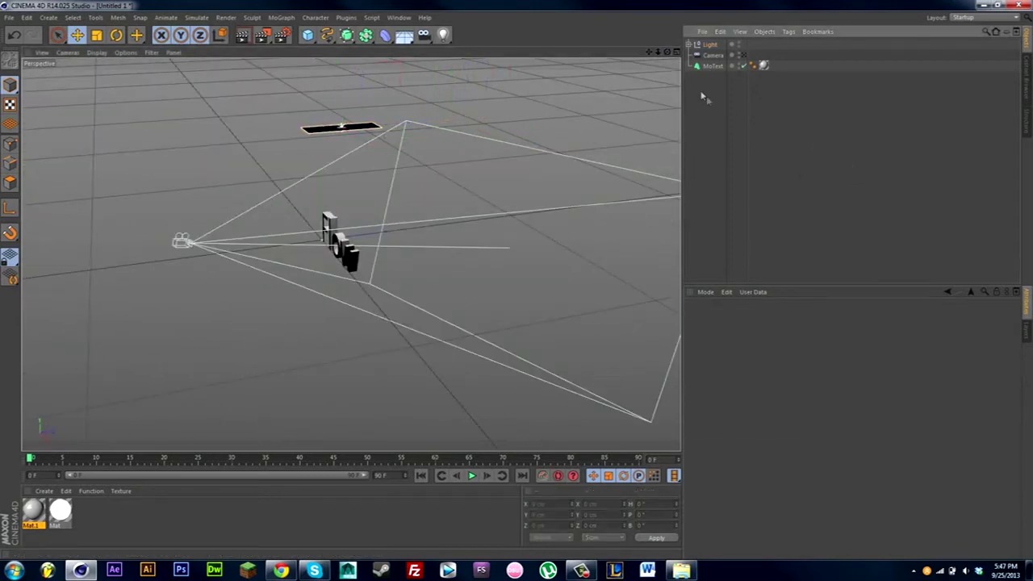
# - Duplicate the Light group and move the copy along X past the right end of the text, to about 905 cm
pyautogui.moveTo(667, 52); pyautogui.dragTo(731, 53)
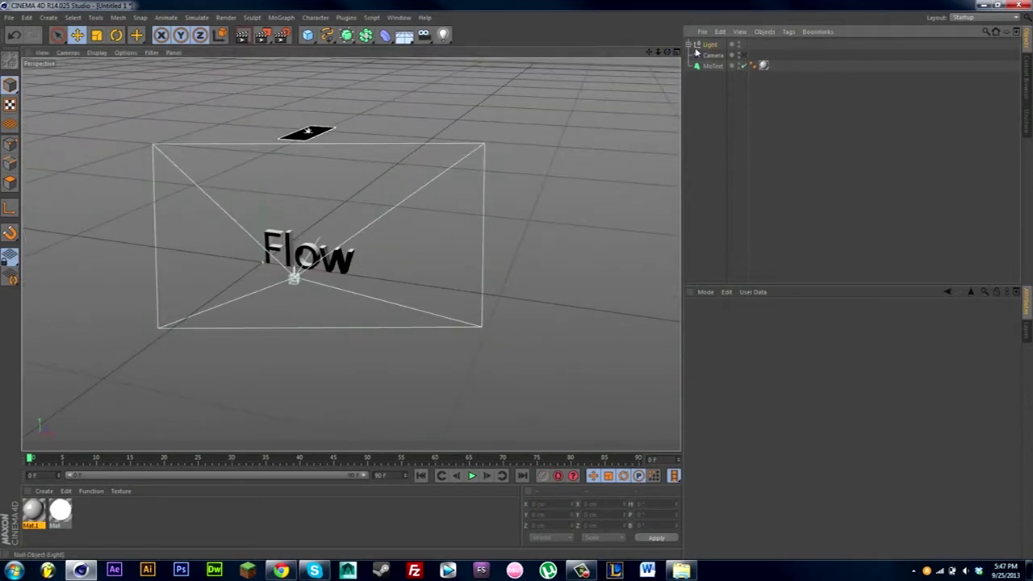
pyautogui.click(697, 46)
pyautogui.hotkey('ctrl', 'c')
pyautogui.hotkey('ctrl', 'v')
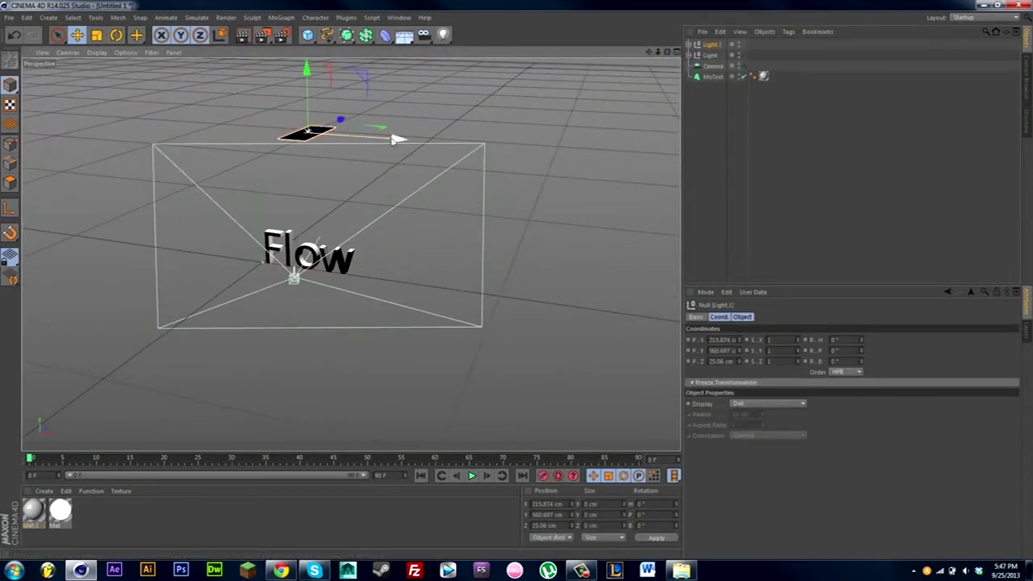
pyautogui.moveTo(396, 139); pyautogui.dragTo(600, 202)
# - Bank the right-hand light group about 39° to face the text and shift it to about X 1027 cm, Y 531 cm
pyautogui.click(117, 36)
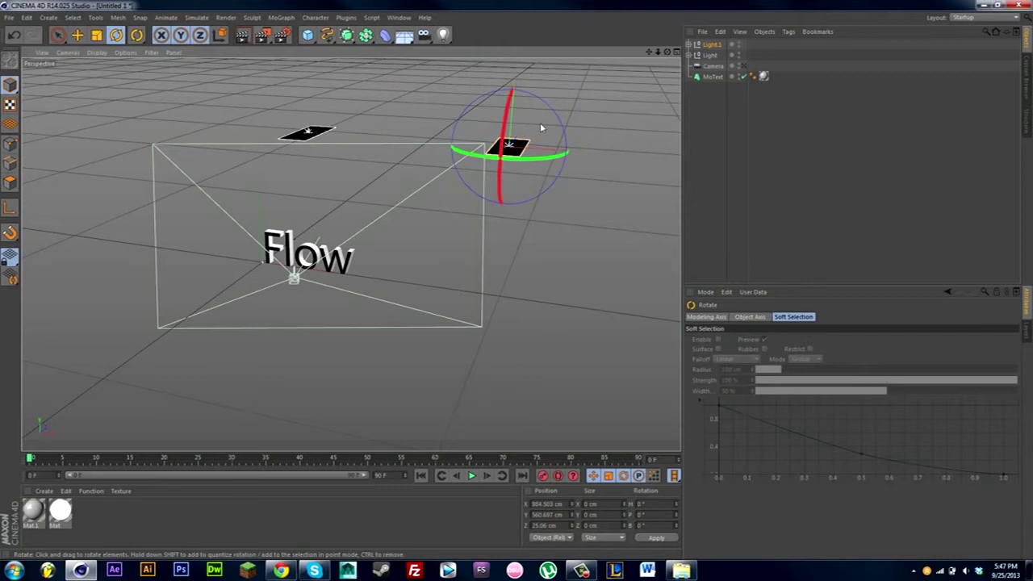
pyautogui.moveTo(556, 118); pyautogui.dragTo(576, 154)
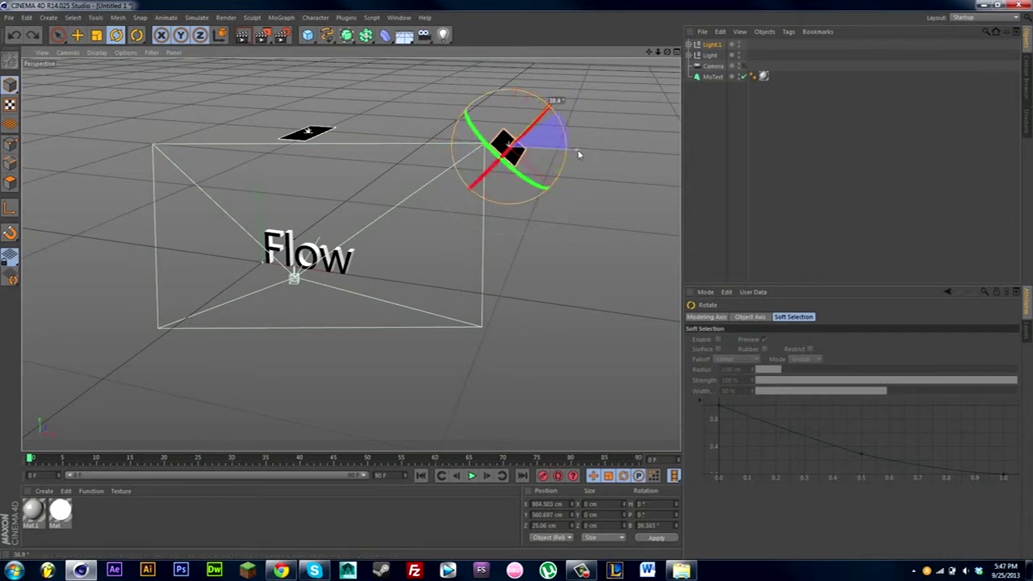
pyautogui.press('e')
pyautogui.moveTo(555, 194); pyautogui.dragTo(567, 204)
# - Duplicate the central Light group and move the copy along X past the left end of the text, to about -488 cm
pyautogui.moveTo(667, 52); pyautogui.dragTo(726, 58)
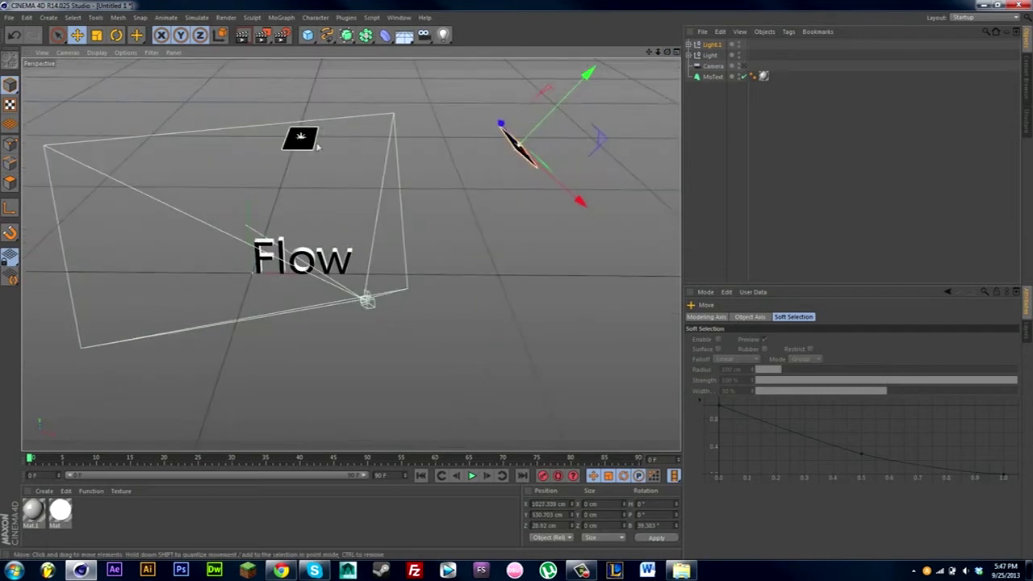
pyautogui.click(305, 148)
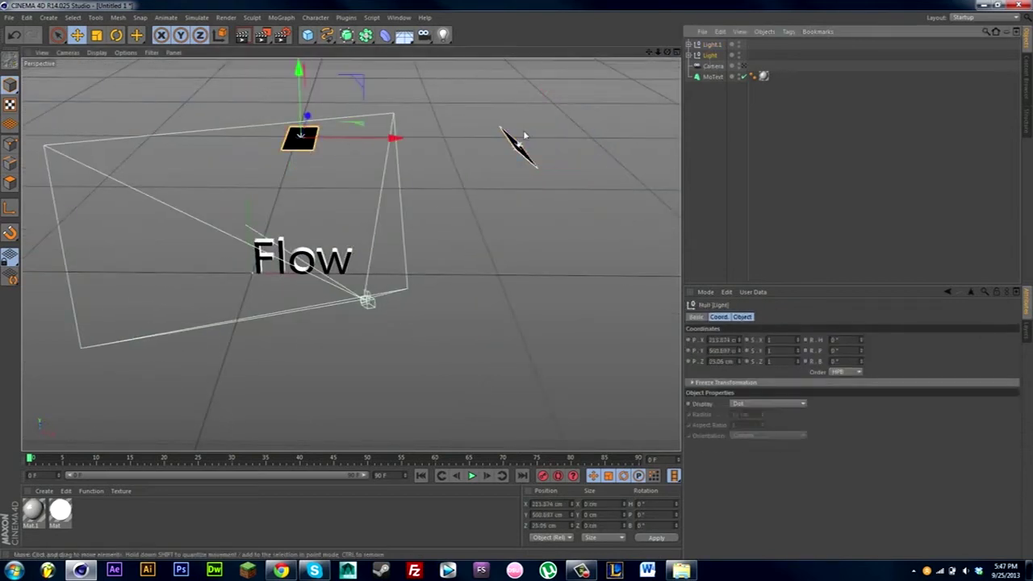
pyautogui.hotkey('ctrl', 'c')
pyautogui.hotkey('ctrl', 'v')
pyautogui.moveTo(392, 138); pyautogui.dragTo(158, 106)
# - Bank the left-hand light group to about -26° and shift it to about X -464 cm, Y 511 cm
pyautogui.click(114, 35)
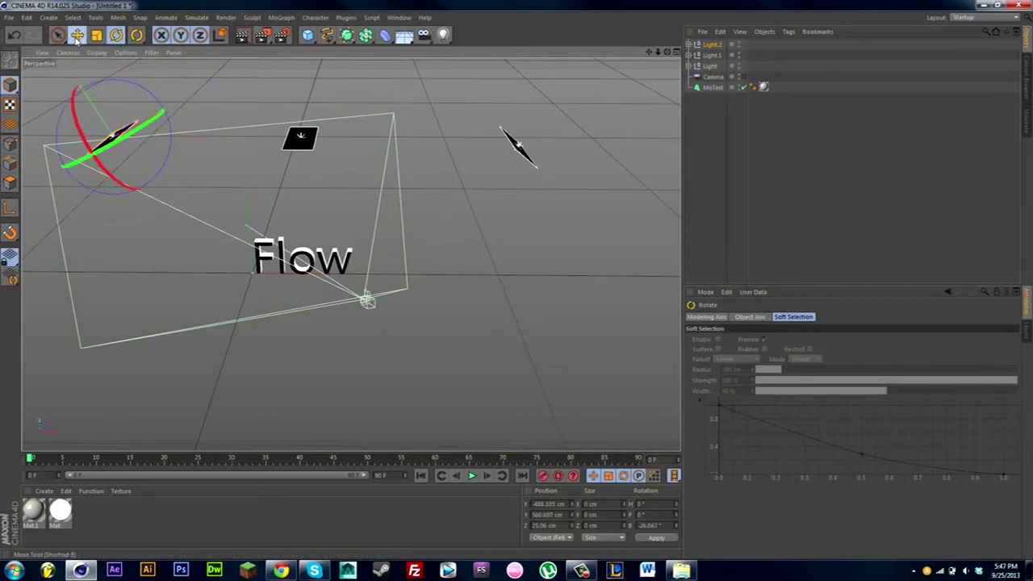
pyautogui.click(77, 35)
pyautogui.moveTo(82, 99); pyautogui.dragTo(95, 121)
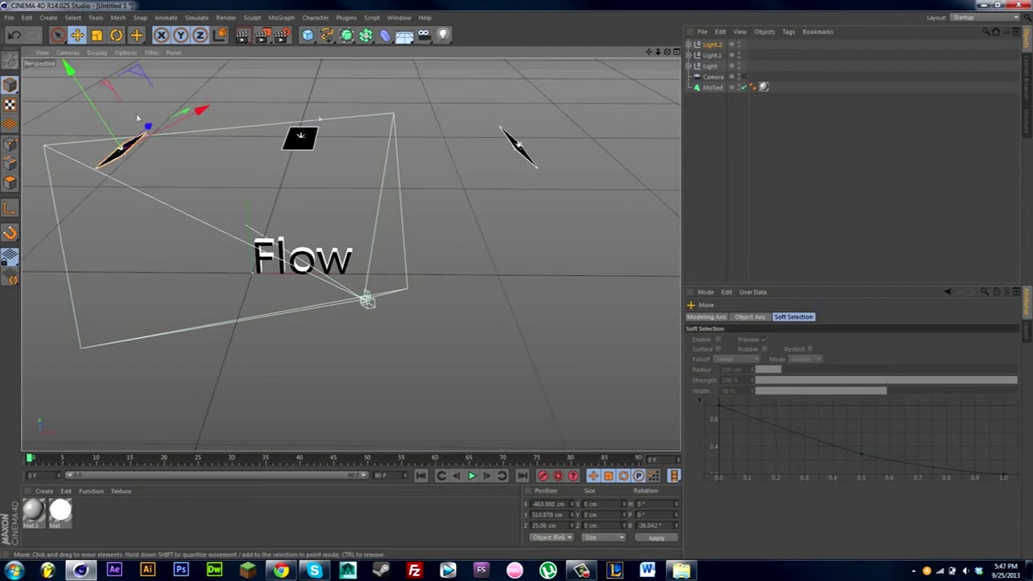
# - Duplicate the central Light group again and move the copy in front of the text, to about Z -674 cm
pyautogui.moveTo(667, 52); pyautogui.dragTo(437, 139)
pyautogui.scroll(-3, 437, 139)
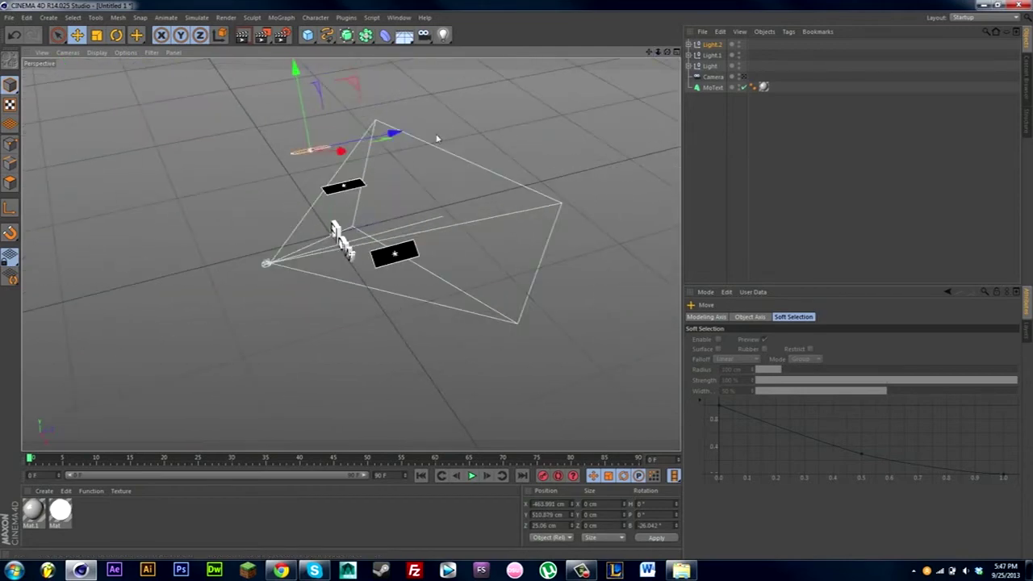
pyautogui.click(336, 194)
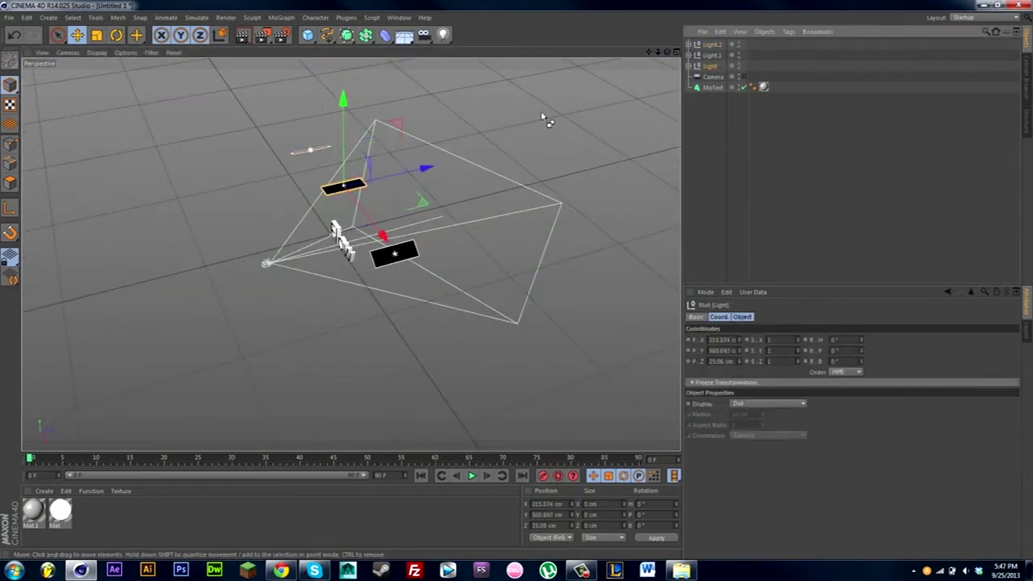
pyautogui.hotkey('ctrl', 'c')
pyautogui.hotkey('ctrl', 'v')
pyautogui.moveTo(420, 170); pyautogui.dragTo(328, 189)
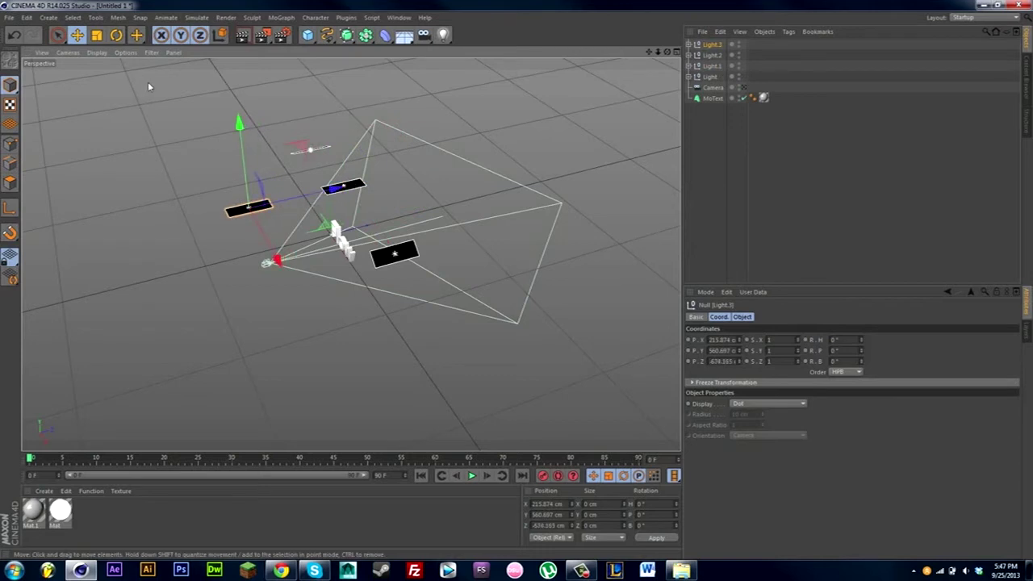
# - Pitch the front light group toward the text and adjust its position along its own axes
pyautogui.press('r')
pyautogui.moveTo(201, 186); pyautogui.dragTo(152, 230)
pyautogui.press('e')
pyautogui.moveTo(307, 161); pyautogui.dragTo(299, 179)
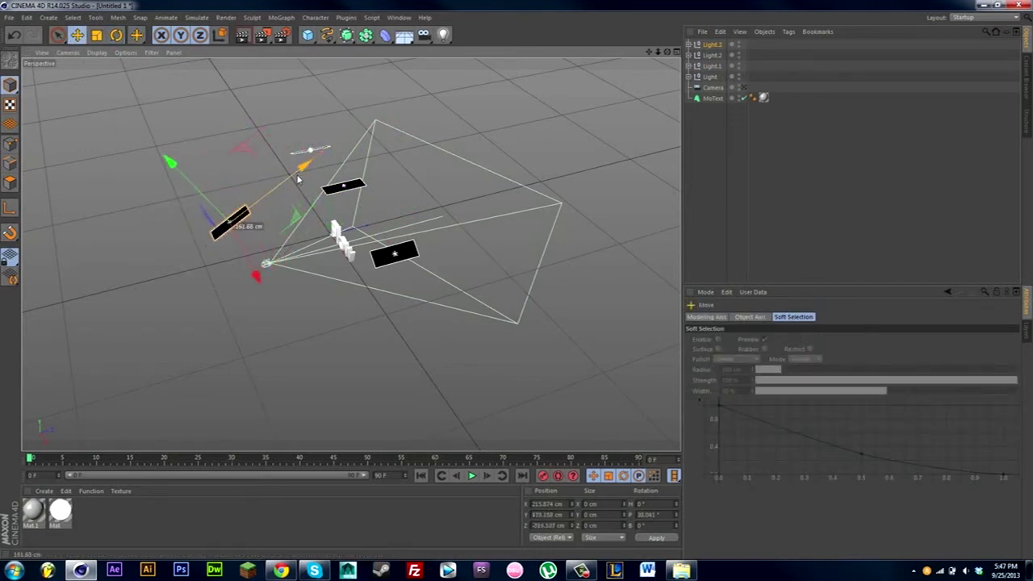
pyautogui.moveTo(177, 168); pyautogui.dragTo(188, 178)
pyautogui.click(725, 192)
# - Render the Flow text through the scene camera to check the four lights, and return to the free view
pyautogui.keyDown('alt'); pyautogui.moveTo(266, 227); pyautogui.dragTo(341, 333, button='right'); pyautogui.keyUp('alt')
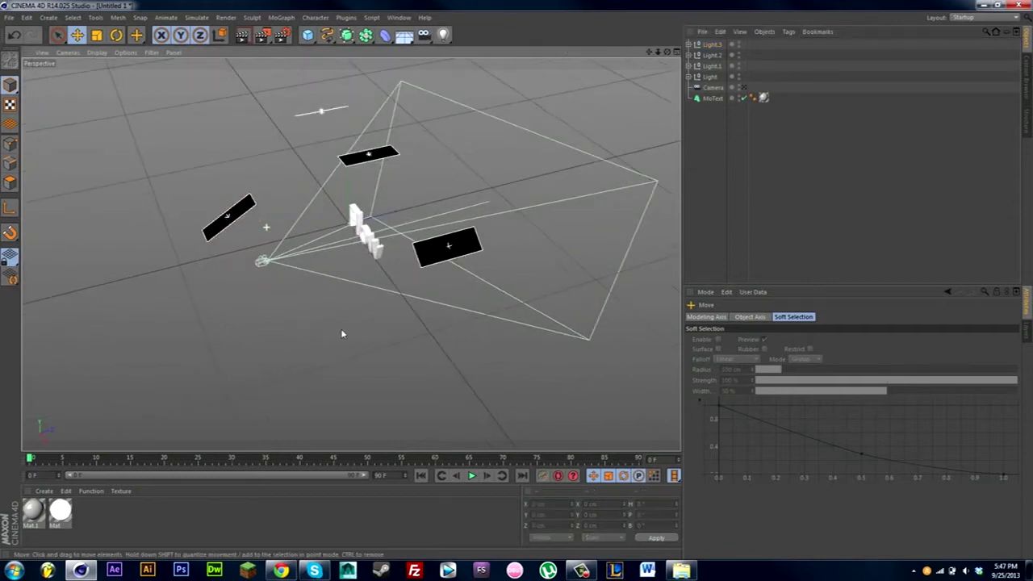
pyautogui.scroll(1, 341, 333)
pyautogui.click(743, 87)
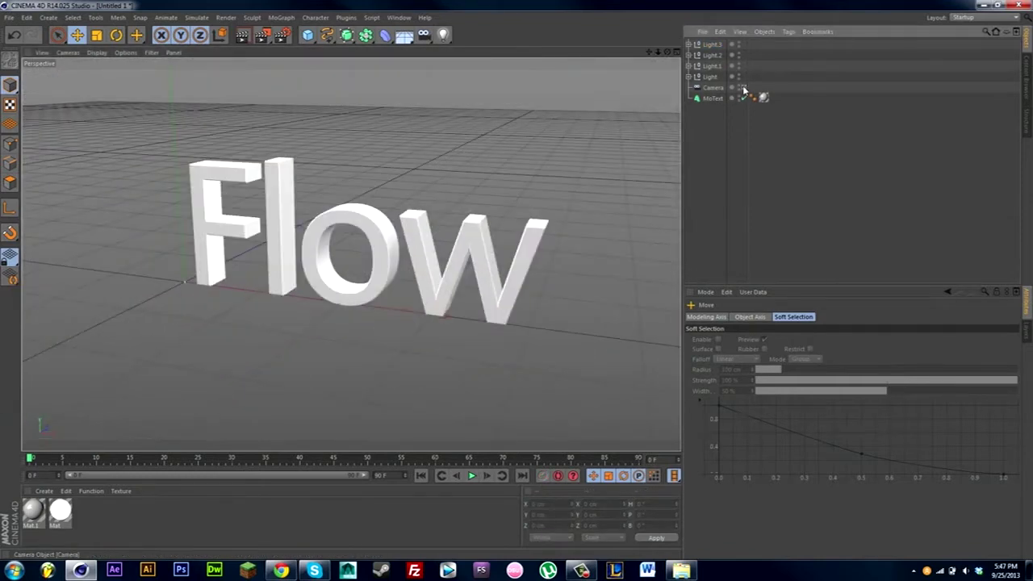
pyautogui.click(245, 36)
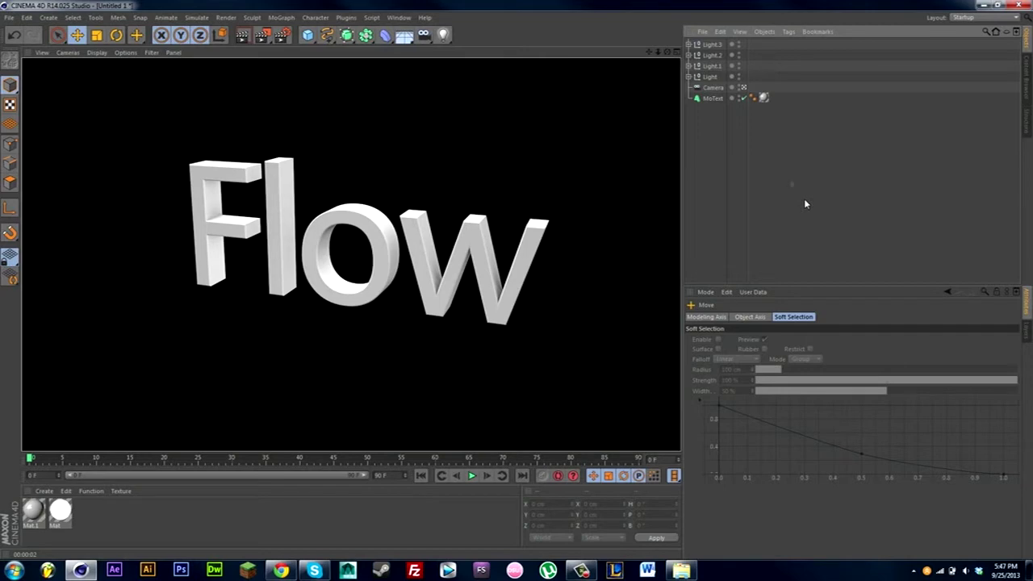
pyautogui.click(743, 87)
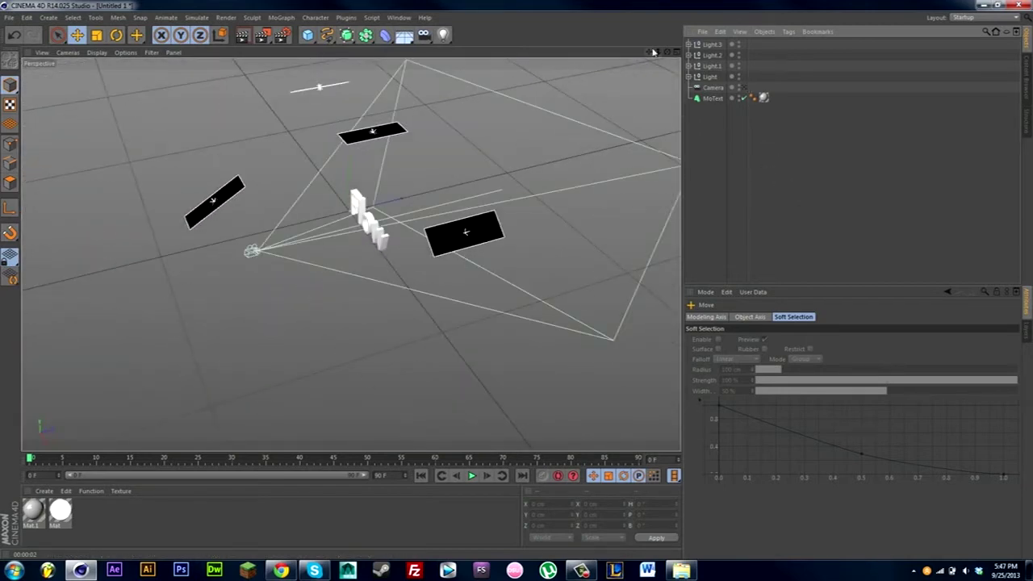
pyautogui.moveTo(666, 51); pyautogui.dragTo(670, 161)
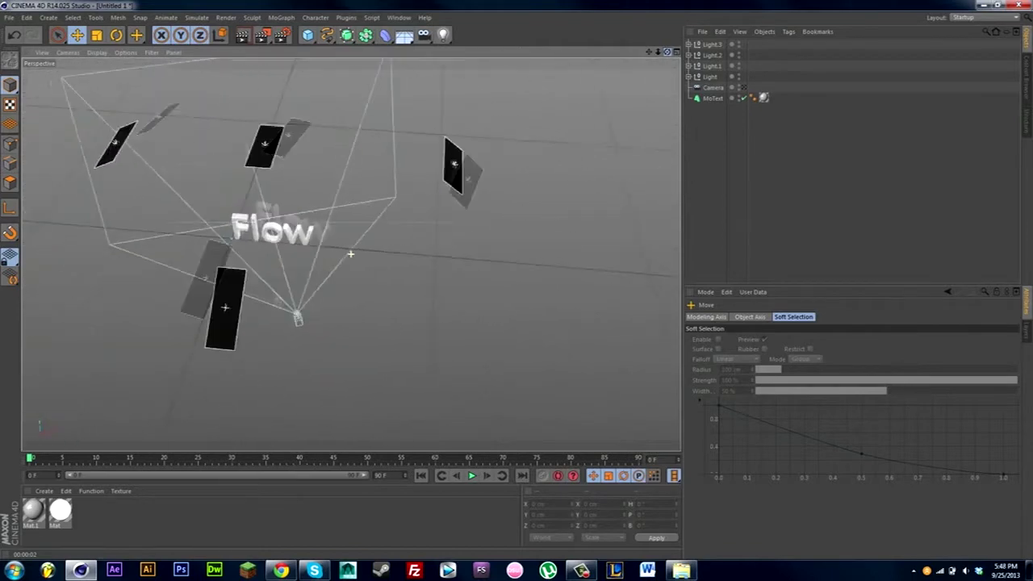
pyautogui.moveTo(847, 78); pyautogui.dragTo(863, 80)
pyautogui.click(443, 34)
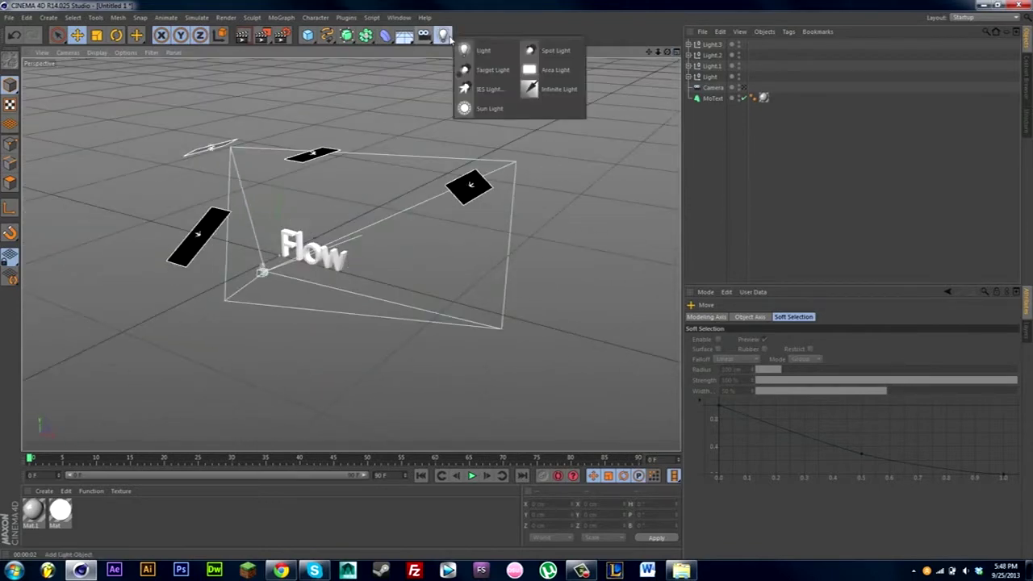
pyautogui.click(481, 53)
pyautogui.moveTo(363, 258); pyautogui.dragTo(484, 307)
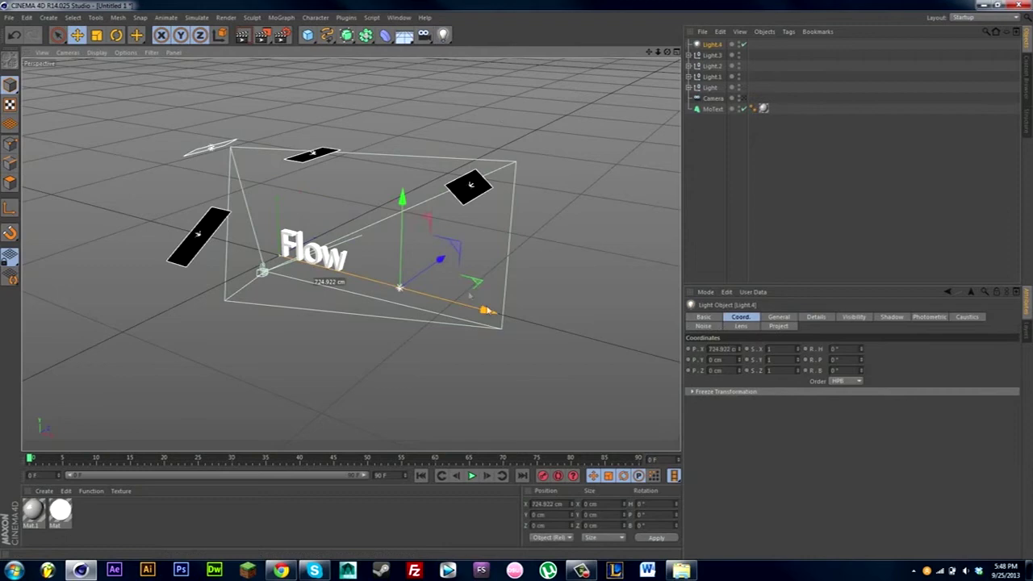
pyautogui.moveTo(445, 255); pyautogui.dragTo(387, 296)
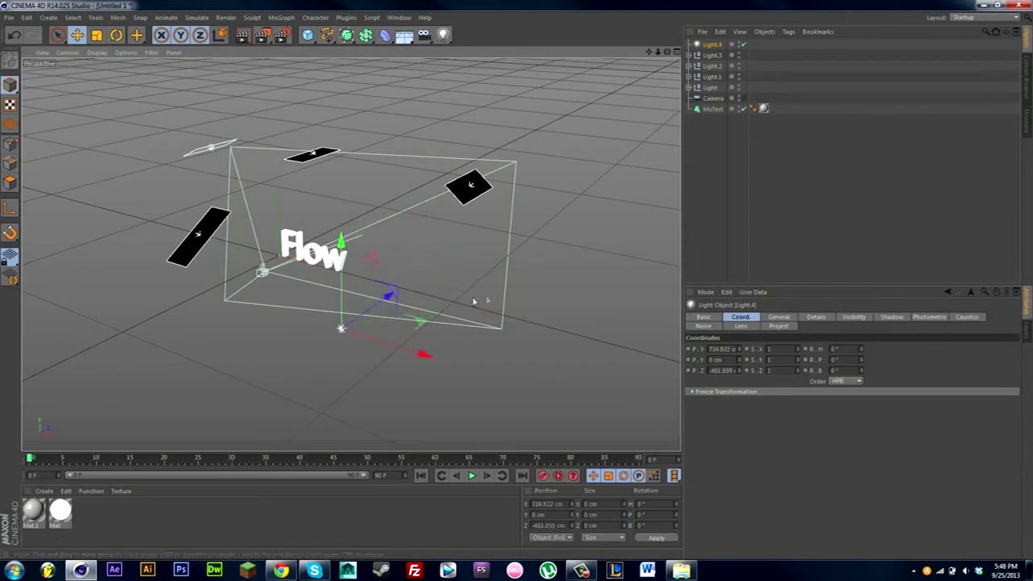
pyautogui.press('Delete')
# - Lower the left and right light groups, Light.2 and Light.1, together slightly
pyautogui.moveTo(667, 52); pyautogui.dragTo(691, 79)
pyautogui.click(702, 56)
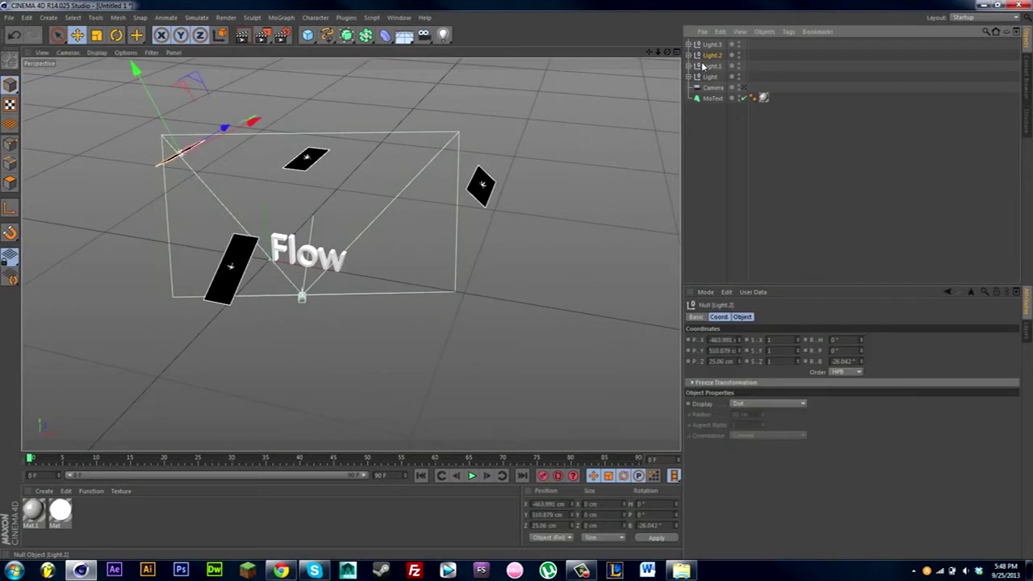
pyautogui.keyDown('ctrl'); pyautogui.click(702, 68); pyautogui.keyUp('ctrl')
pyautogui.moveTo(328, 83); pyautogui.dragTo(329, 109)
pyautogui.click(751, 192)
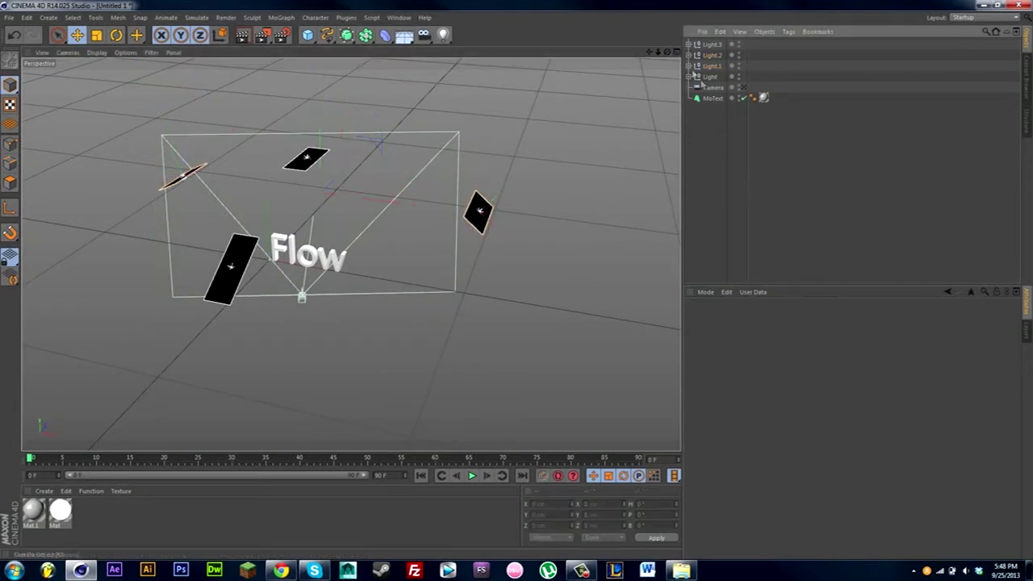
# - Set the intensity of the area light inside the central Light group to 50%
pyautogui.moveTo(668, 52)
pyautogui.mouseDown()
pyautogui.moveTo(710, 89)
pyautogui.moveTo(677, 121)
pyautogui.moveTo(661, 32)
pyautogui.moveTo(667, 44)
pyautogui.mouseUp()
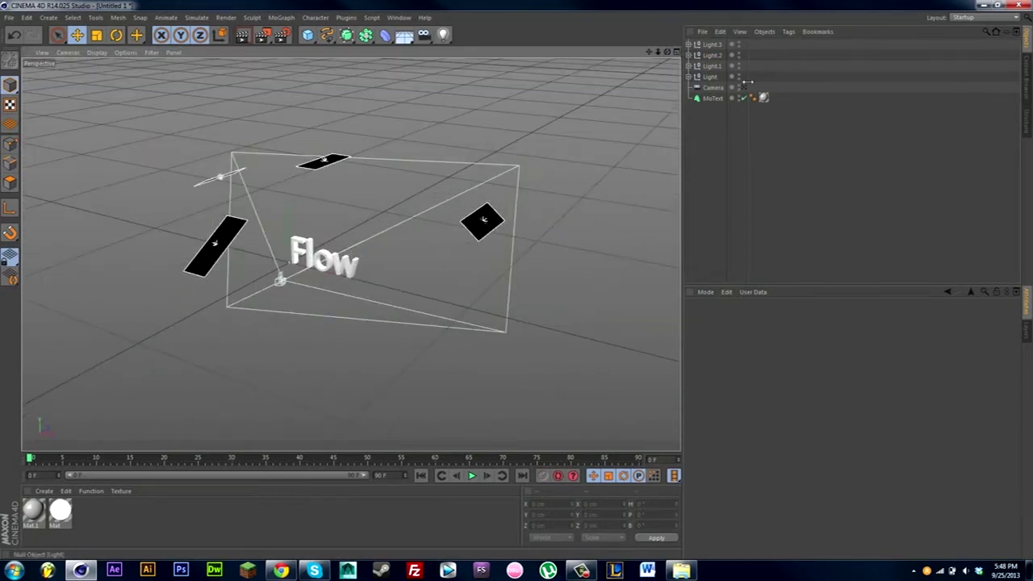
pyautogui.click(690, 77)
pyautogui.click(712, 97)
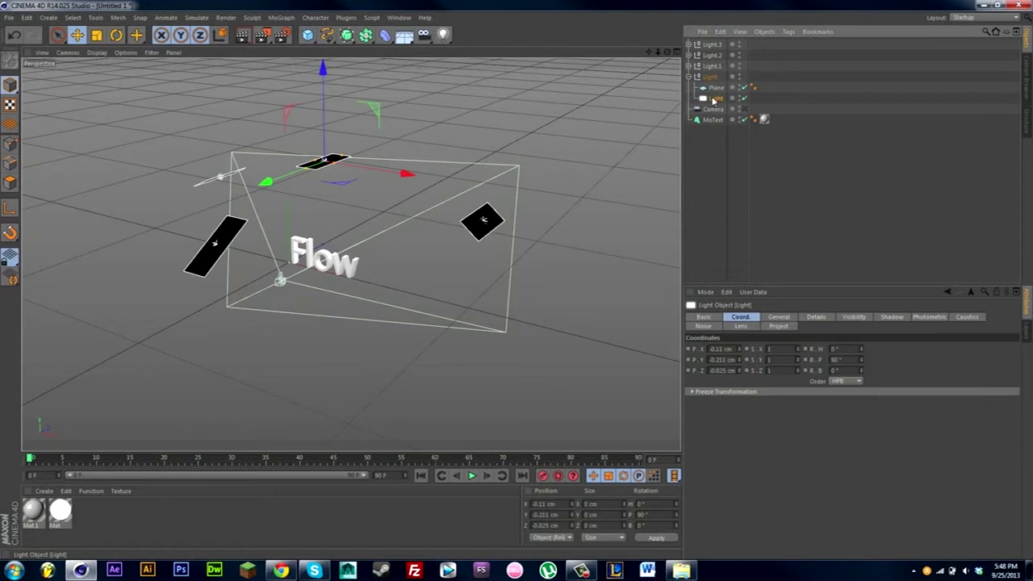
pyautogui.click(703, 317)
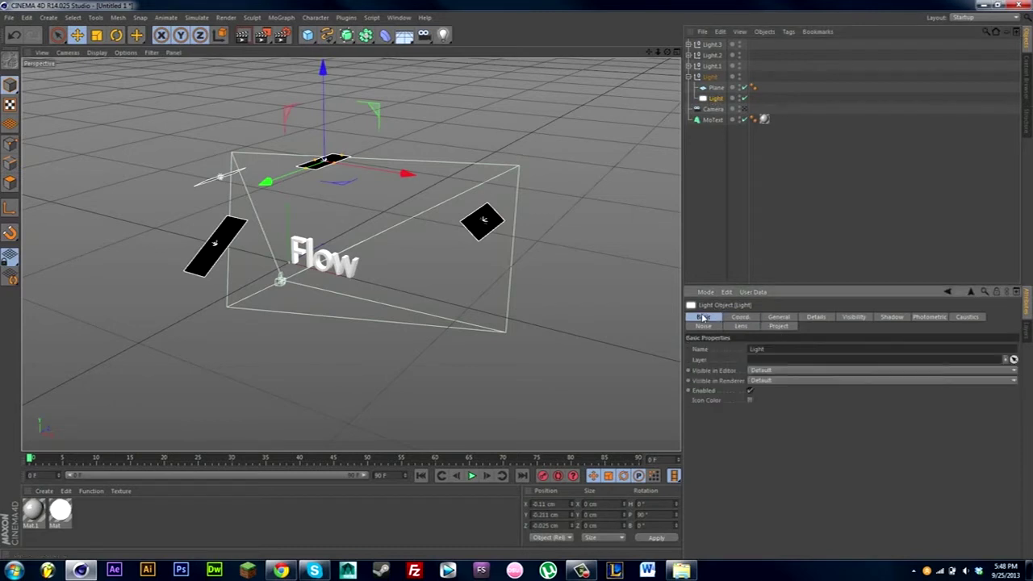
pyautogui.click(778, 317)
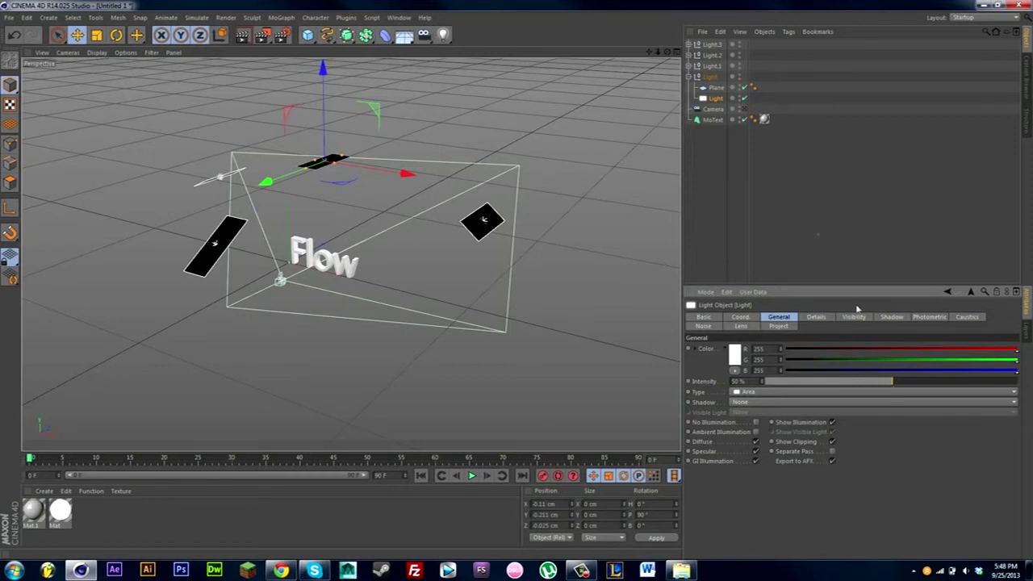
pyautogui.click(689, 77)
# - Set the intensity of the area light inside the Light.1 group to 50%
pyautogui.click(688, 66)
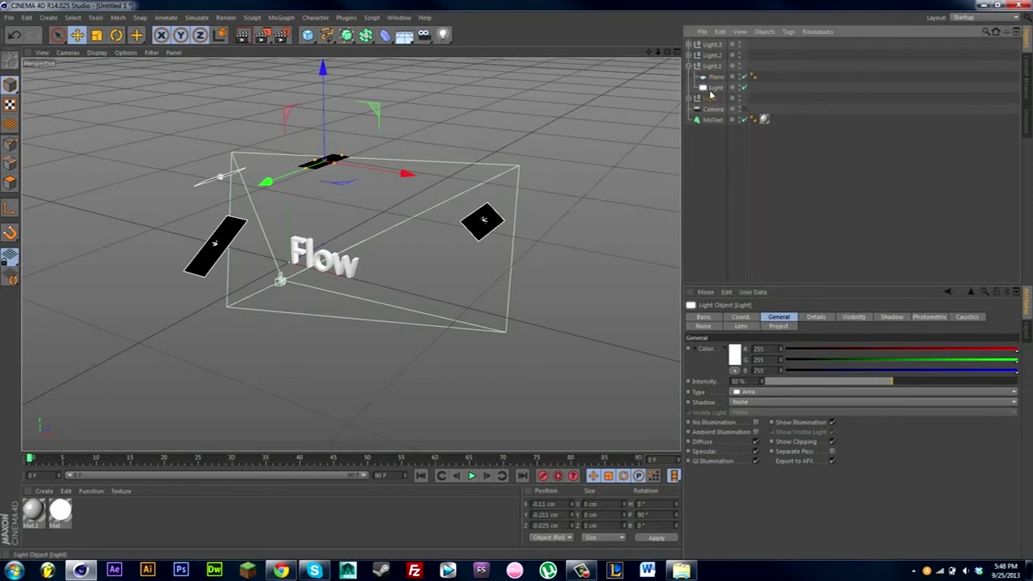
pyautogui.click(710, 88)
pyautogui.moveTo(896, 386); pyautogui.dragTo(893, 385)
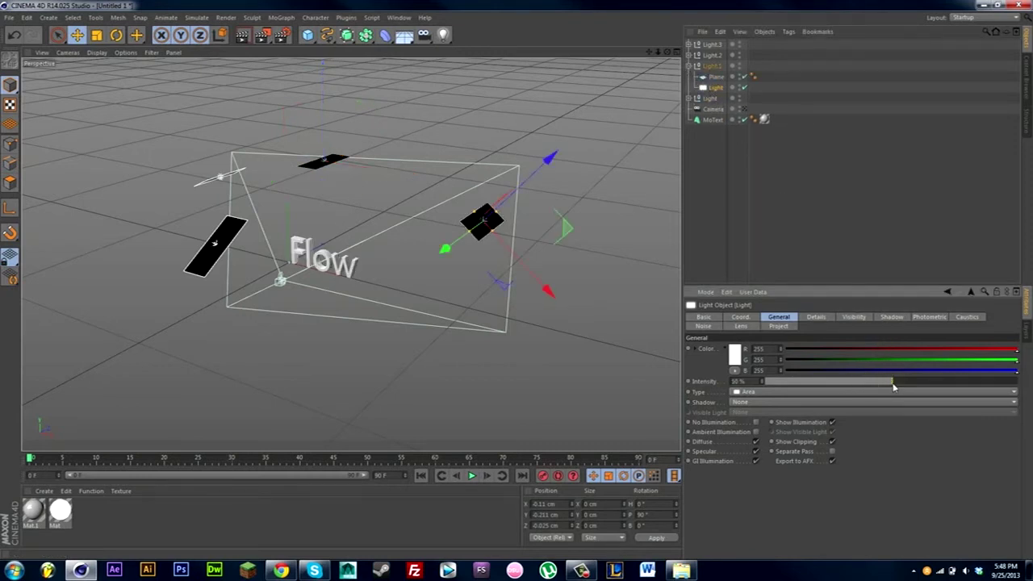
pyautogui.click(688, 66)
# - Set the intensity of the area light inside the Light.2 group to 50%
pyautogui.click(688, 54)
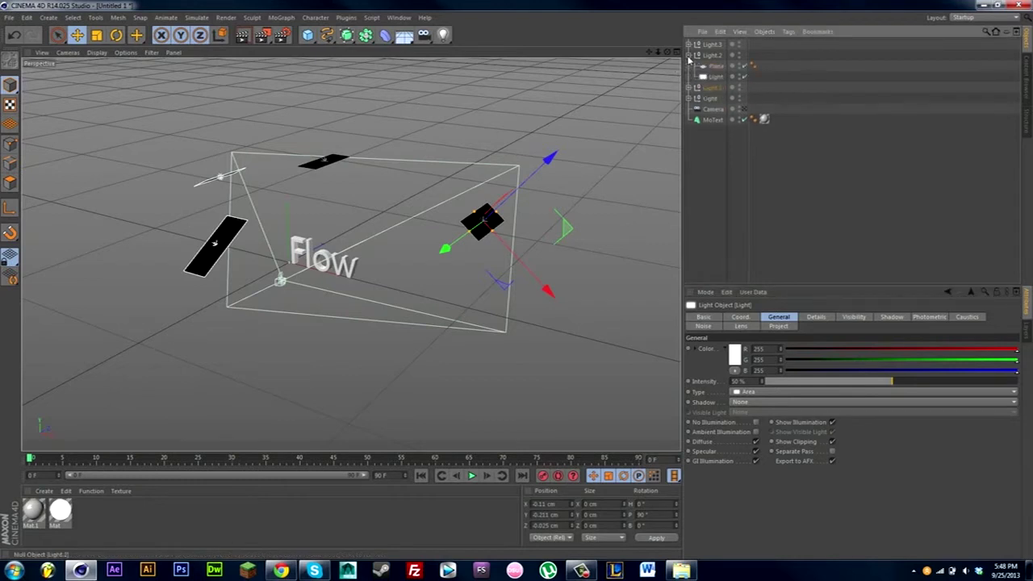
pyautogui.click(713, 76)
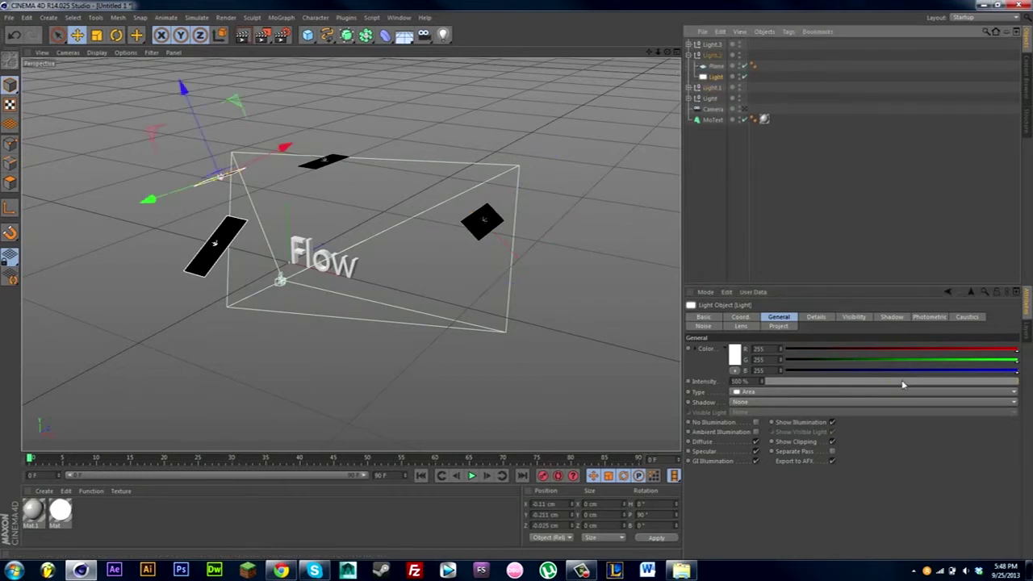
pyautogui.moveTo(903, 385); pyautogui.dragTo(893, 385)
pyautogui.click(688, 54)
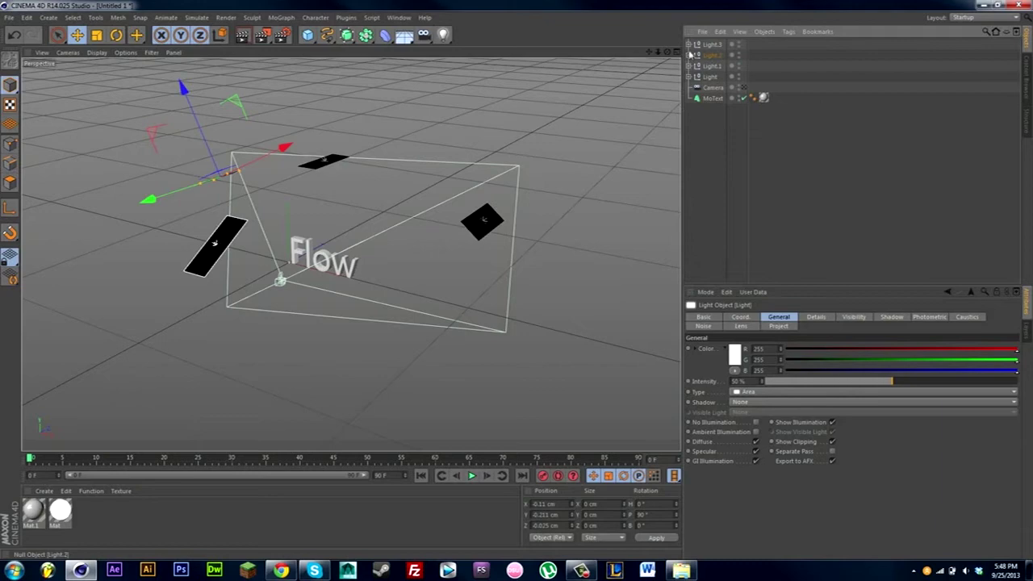
# - Set the intensity of the area light inside the Light.3 group to 50%
pyautogui.click(688, 44)
pyautogui.click(713, 66)
pyautogui.moveTo(888, 381); pyautogui.dragTo(891, 380)
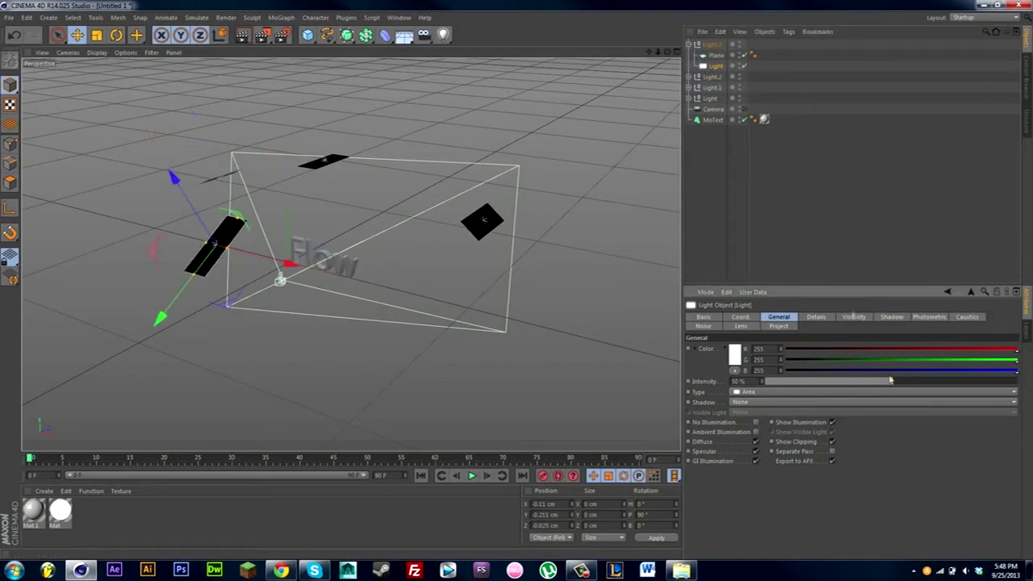
pyautogui.click(688, 44)
pyautogui.click(739, 129)
# - Render the Flow text through the scene camera to check the reduced lights, and return to the free view
pyautogui.click(743, 87)
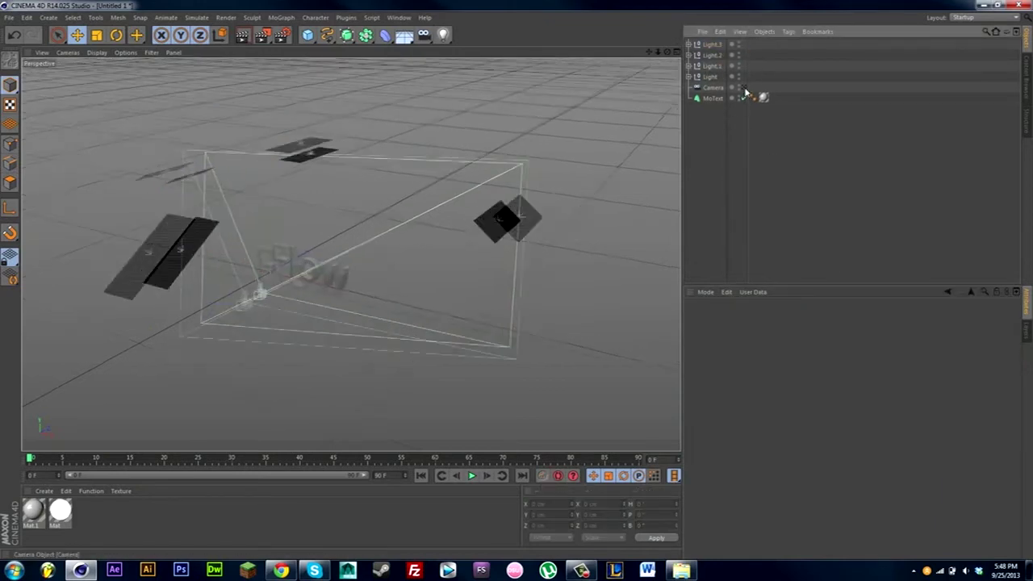
pyautogui.click(242, 35)
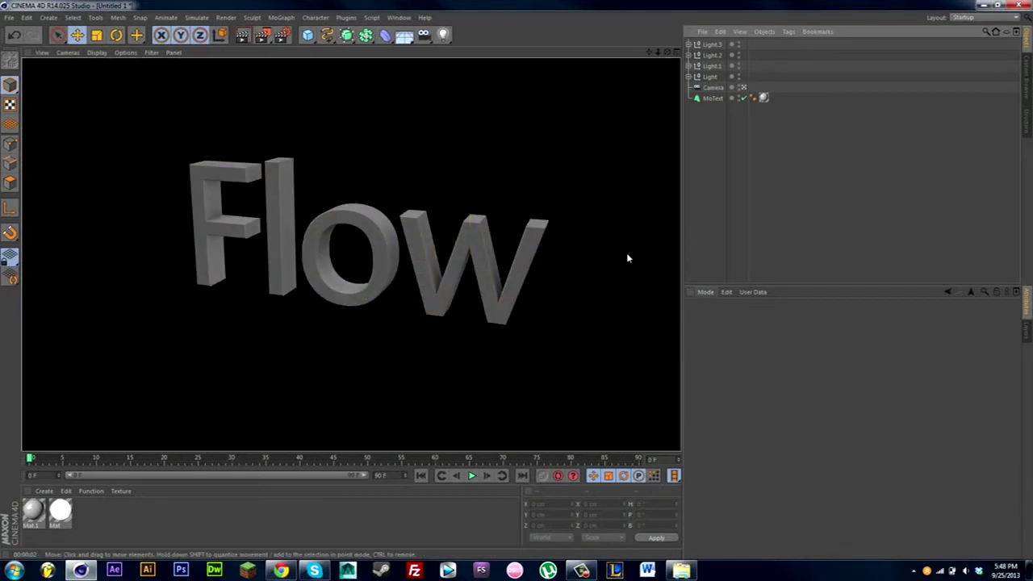
pyautogui.click(770, 222)
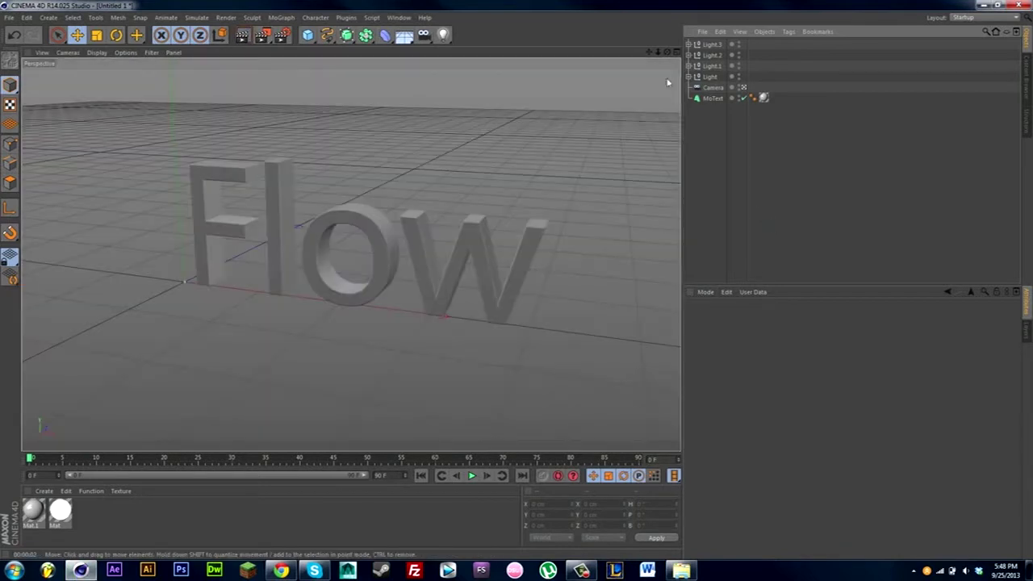
pyautogui.click(744, 87)
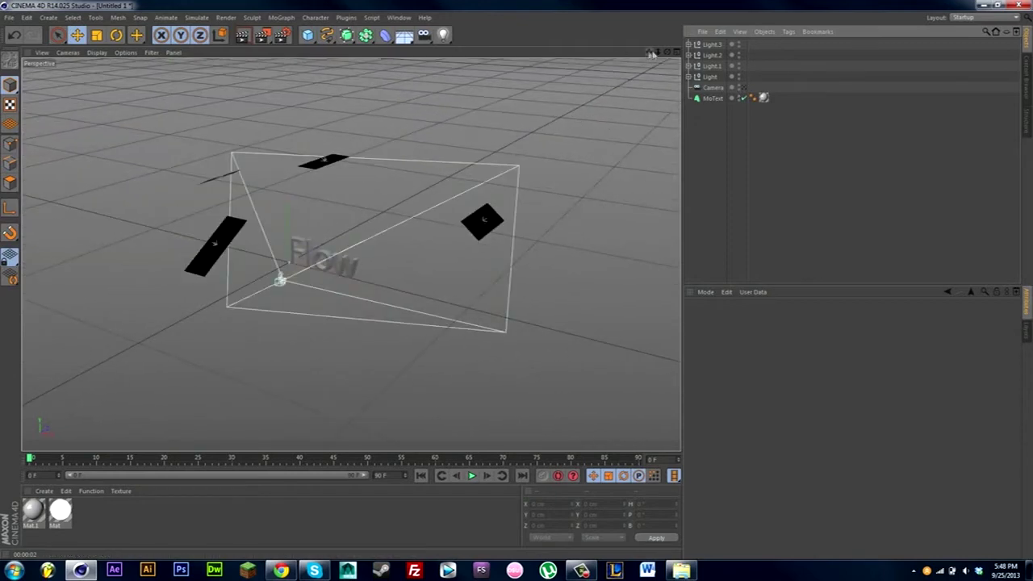
# - Add a Physical Sky object to the scene
pyautogui.moveTo(659, 52); pyautogui.dragTo(350, 253)
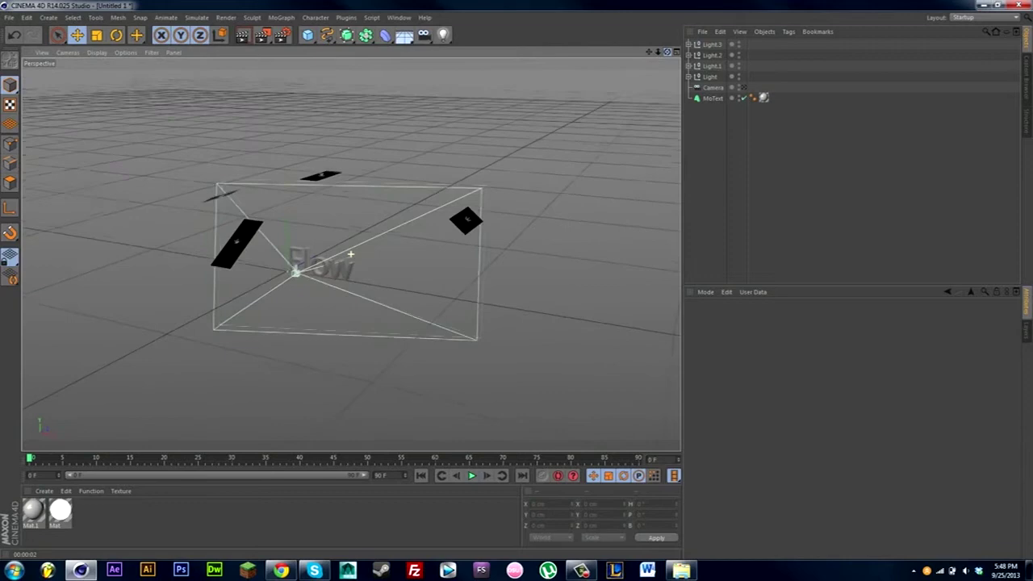
pyautogui.keyDown('alt'); pyautogui.moveTo(350, 254); pyautogui.dragTo(350, 254); pyautogui.keyUp('alt')
pyautogui.click(48, 17)
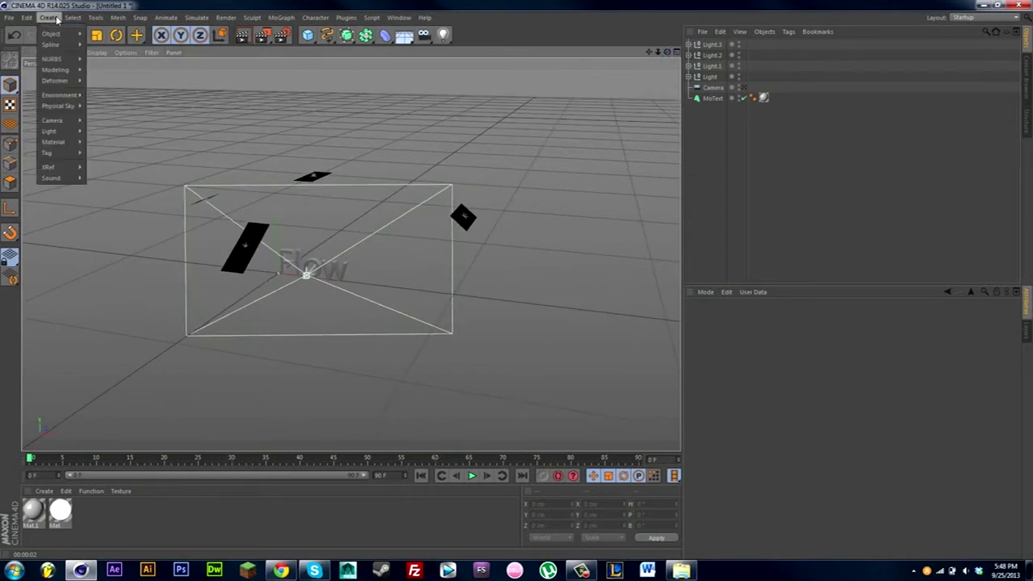
pyautogui.moveTo(71, 108)
pyautogui.click(113, 109)
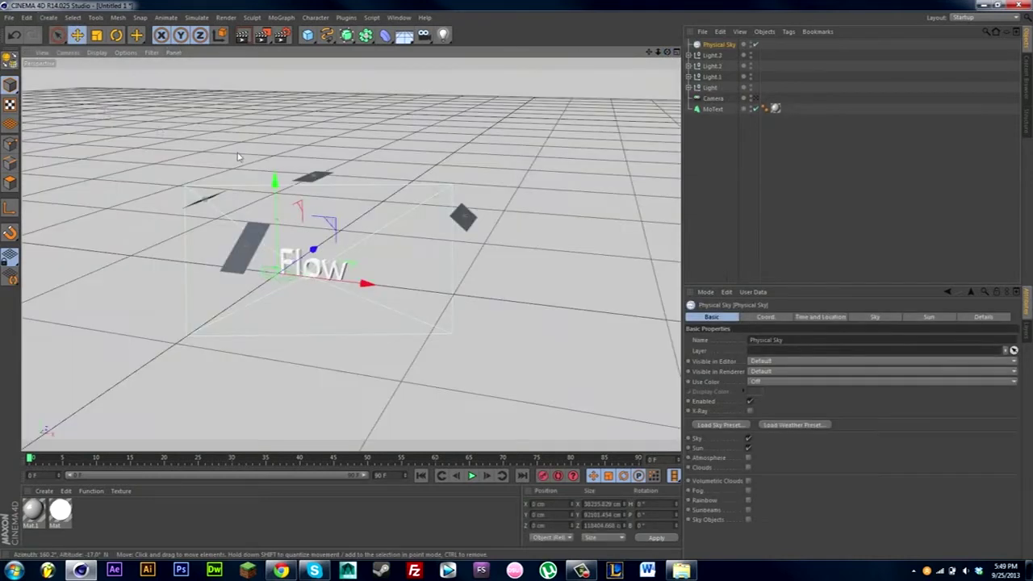
pyautogui.click(717, 216)
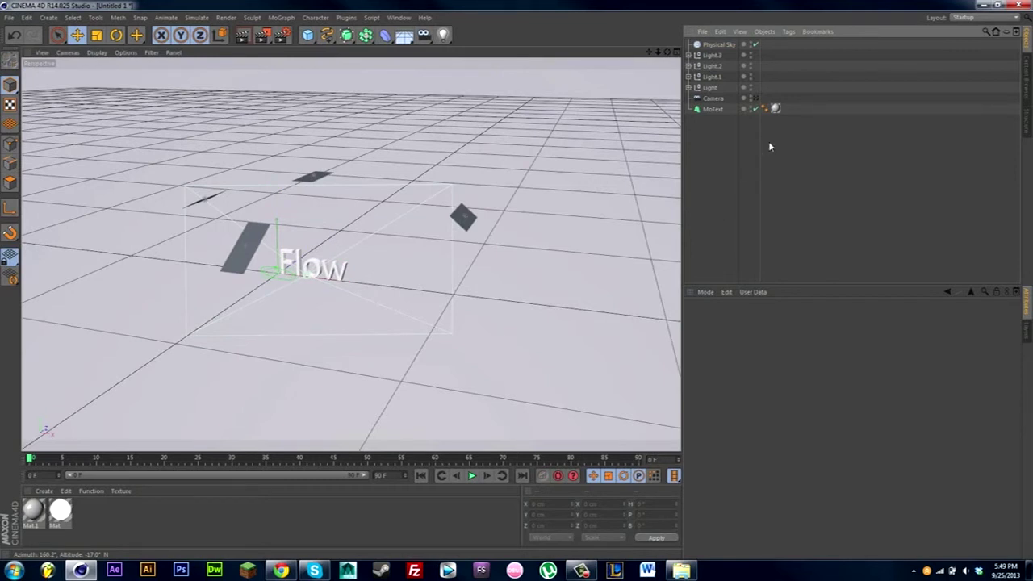
# - Browse the available sky presets for the Physical Sky object and close the preset list
pyautogui.scroll(6, 283, 301)
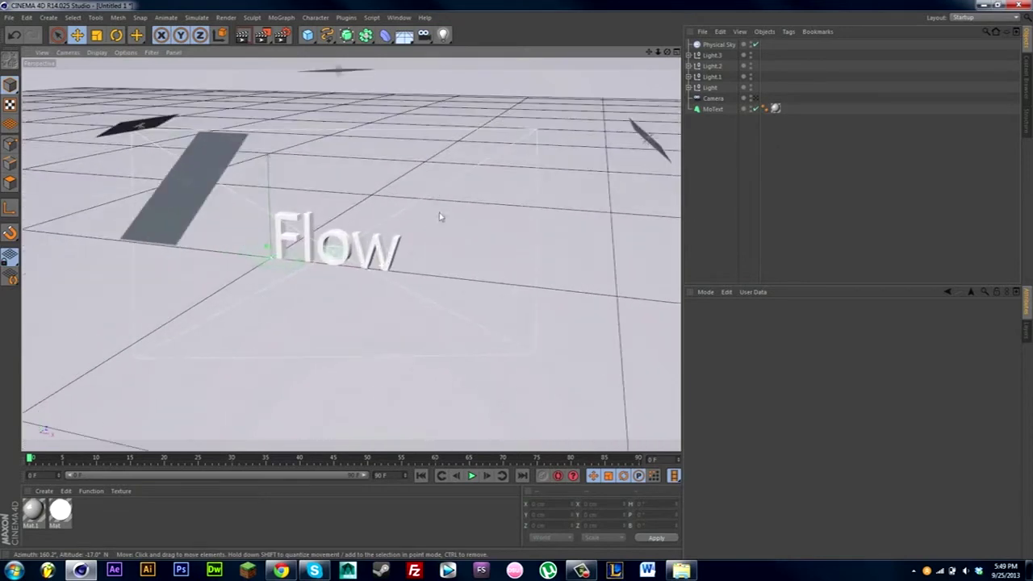
pyautogui.scroll(4, 439, 217)
pyautogui.moveTo(668, 51); pyautogui.dragTo(646, 68)
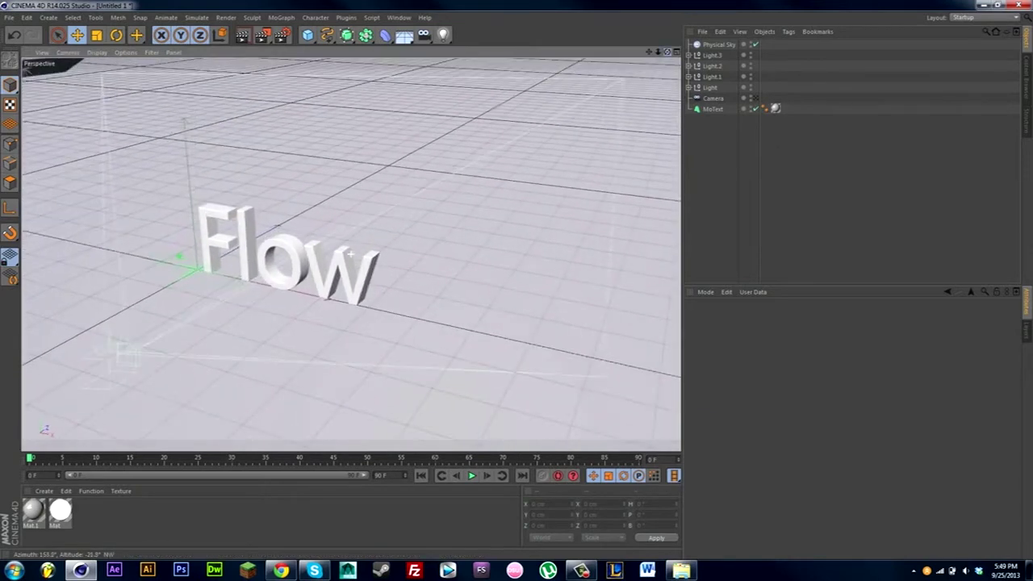
pyautogui.keyDown('alt'); pyautogui.moveTo(352, 254); pyautogui.dragTo(355, 234); pyautogui.keyUp('alt')
pyautogui.click(718, 45)
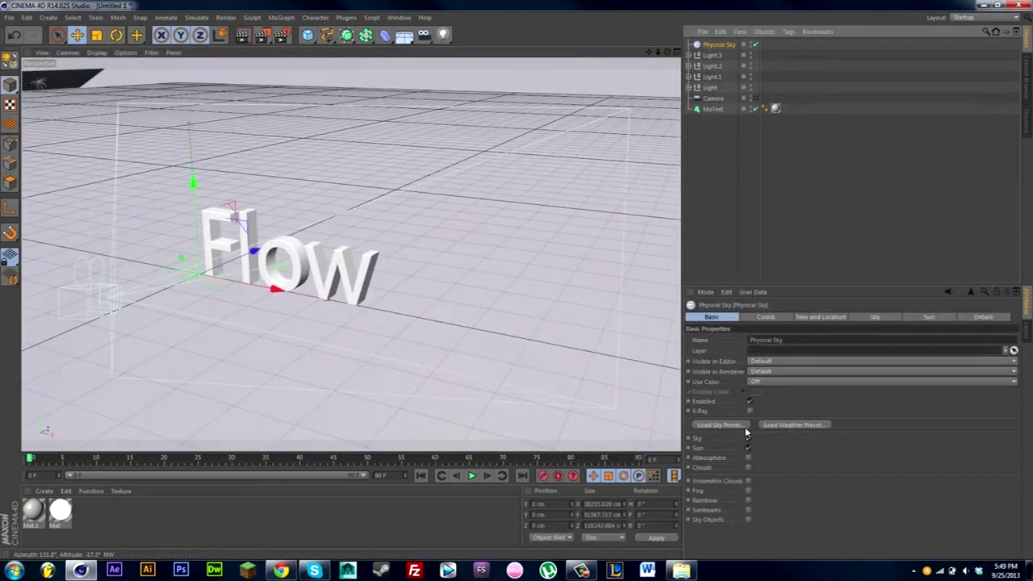
pyautogui.click(718, 425)
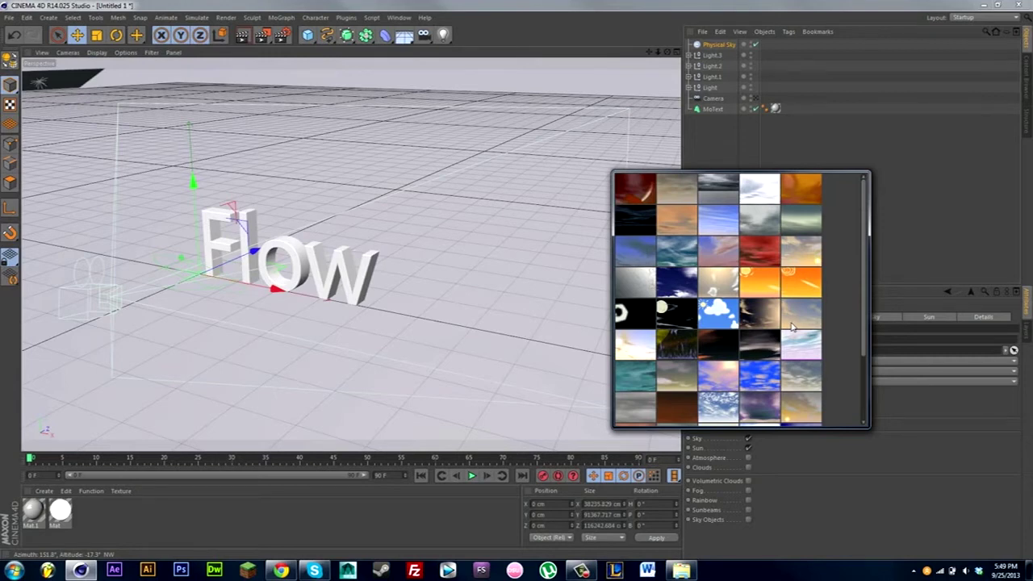
pyautogui.scroll(-3, 794, 327)
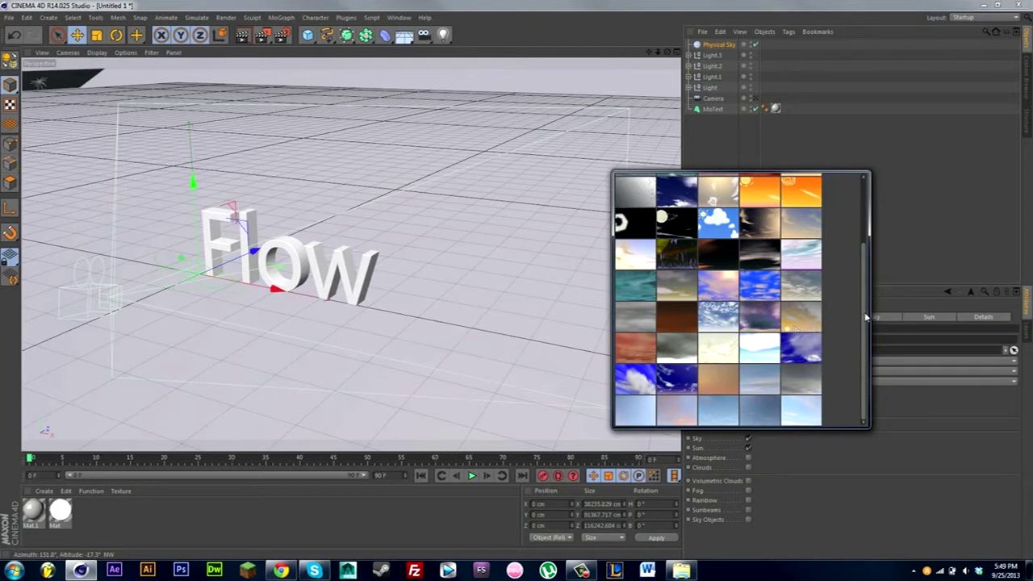
pyautogui.moveTo(865, 318)
pyautogui.mouseDown()
pyautogui.moveTo(866, 304)
pyautogui.moveTo(862, 322)
pyautogui.mouseUp()
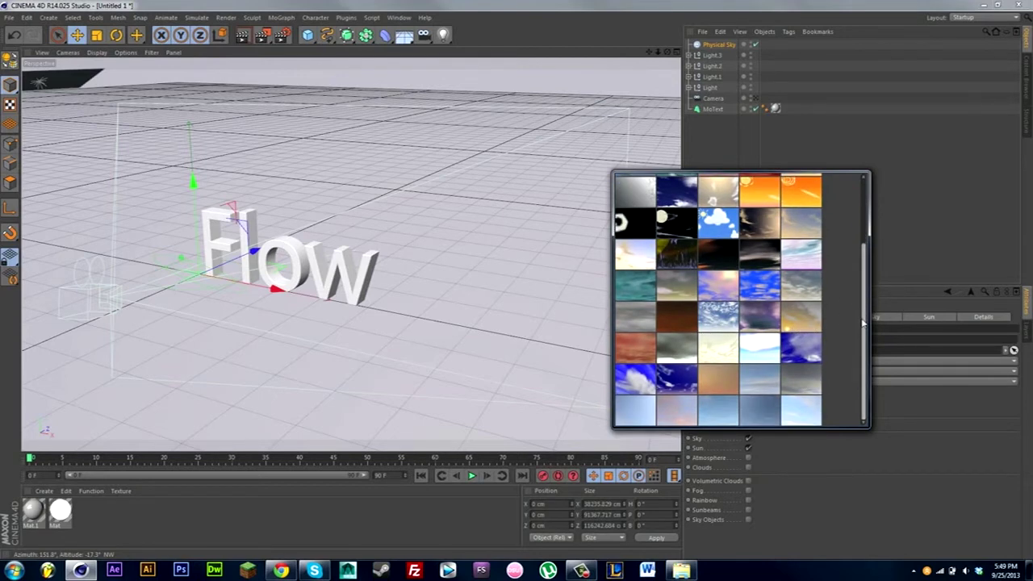
pyautogui.click(397, 17)
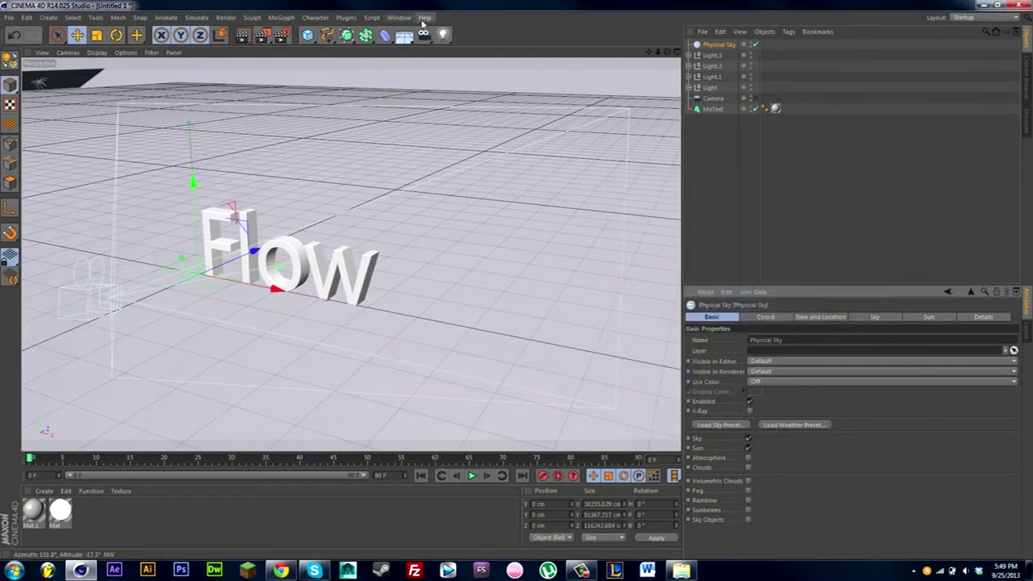
pyautogui.click(424, 17)
pyautogui.click(778, 199)
# - Load a sky preset with a warm horizon, clouds and volumetric clouds into the Physical Sky object
pyautogui.click(718, 424)
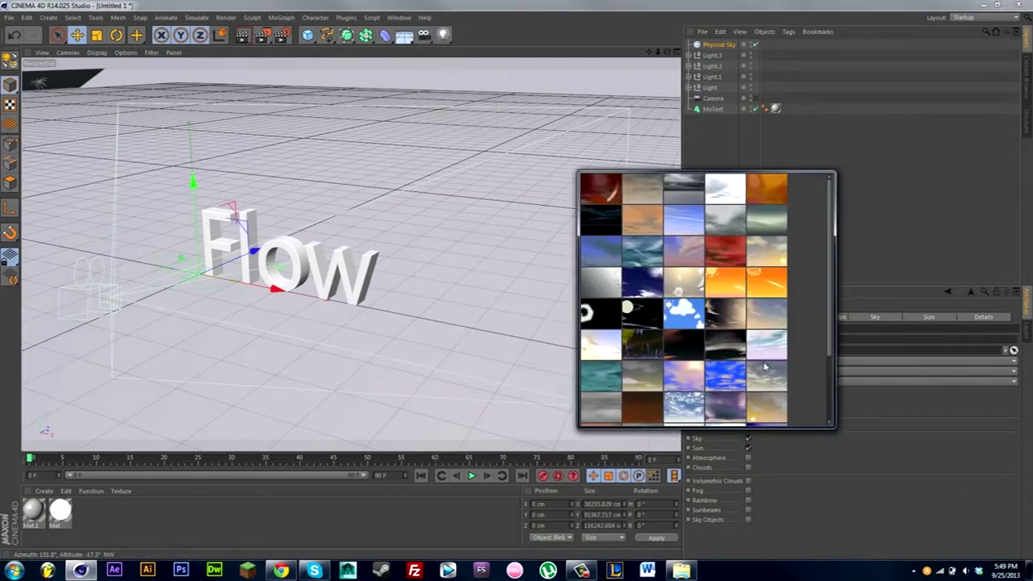
pyautogui.scroll(-3, 767, 366)
pyautogui.click(770, 348)
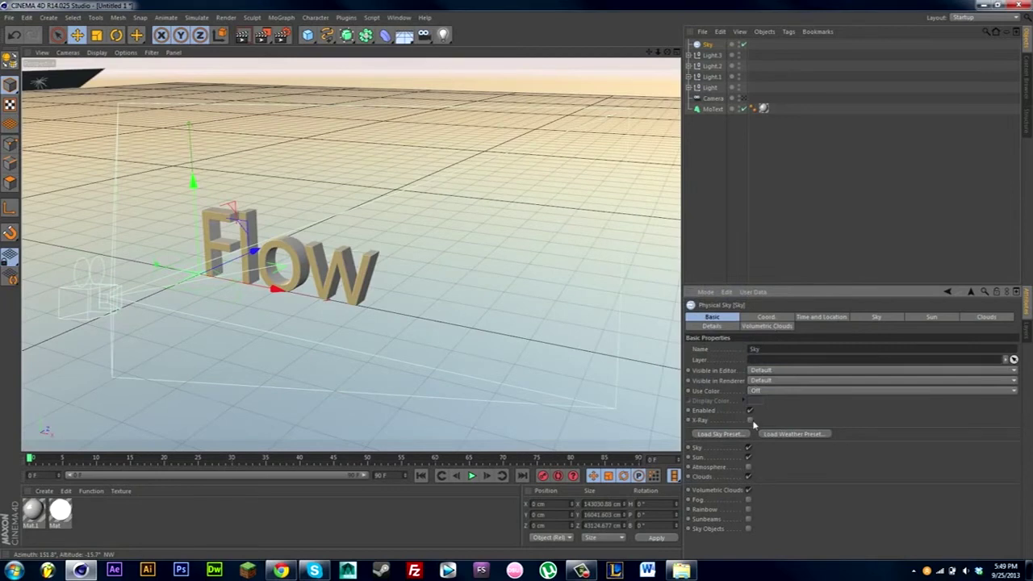
pyautogui.click(736, 434)
pyautogui.click(366, 69)
# - Rotate the sky around its vertical axis to a heading of about -16°
pyautogui.click(703, 44)
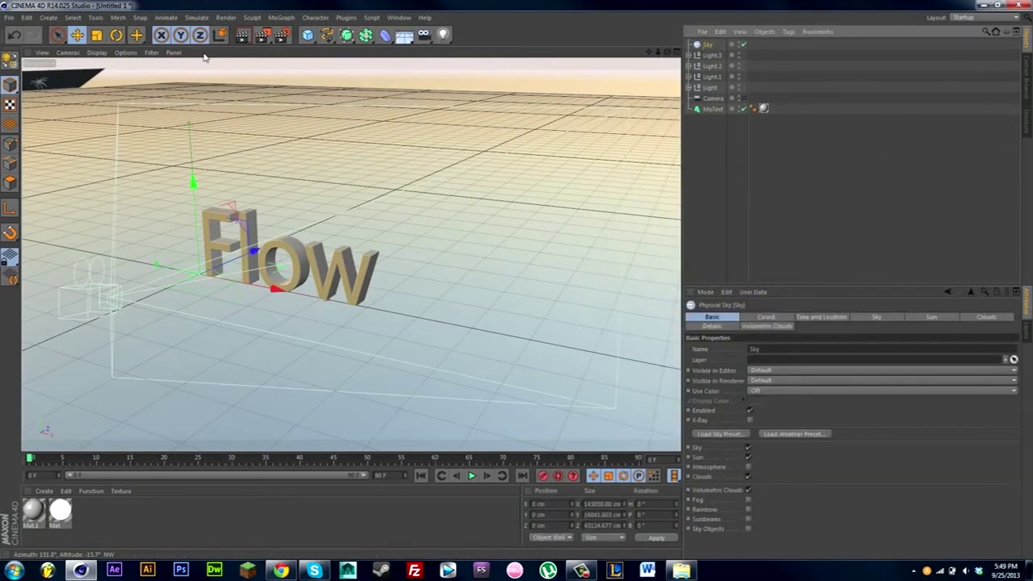
pyautogui.click(116, 34)
pyautogui.moveTo(201, 293); pyautogui.dragTo(176, 295)
# - Render the Flow text through the scene camera to check how the rotated sky lights it
pyautogui.click(730, 136)
pyautogui.click(743, 98)
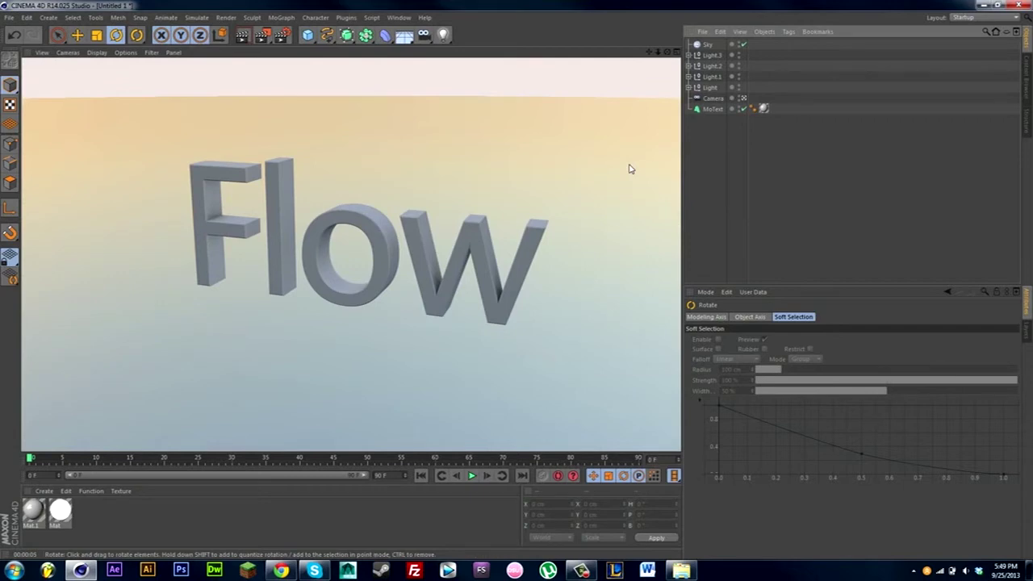
pyautogui.click(751, 166)
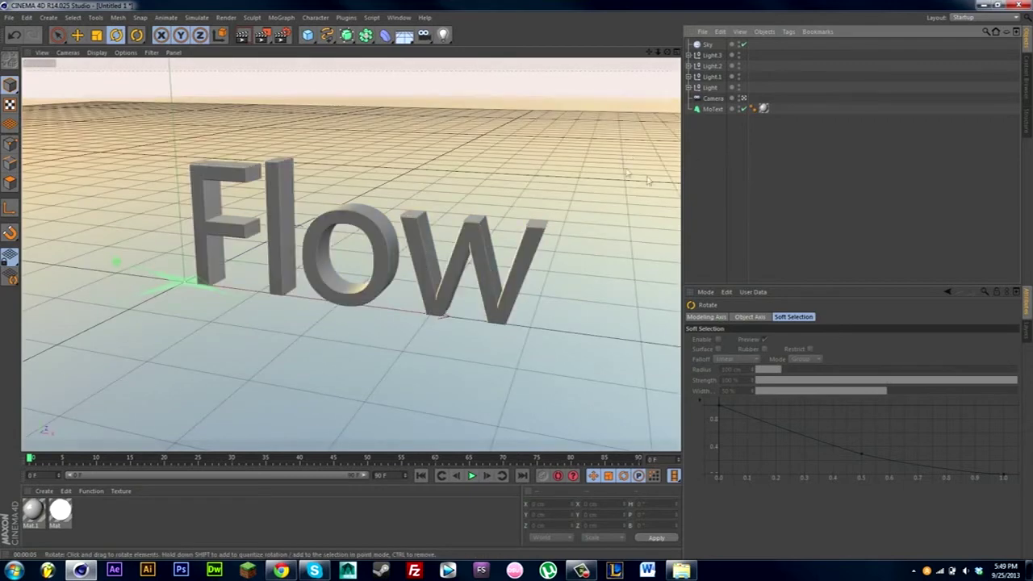
# - Add a Compositing tag to the sky and turn off Seen by Camera
pyautogui.rightClick(703, 47)
pyautogui.moveTo(774, 50)
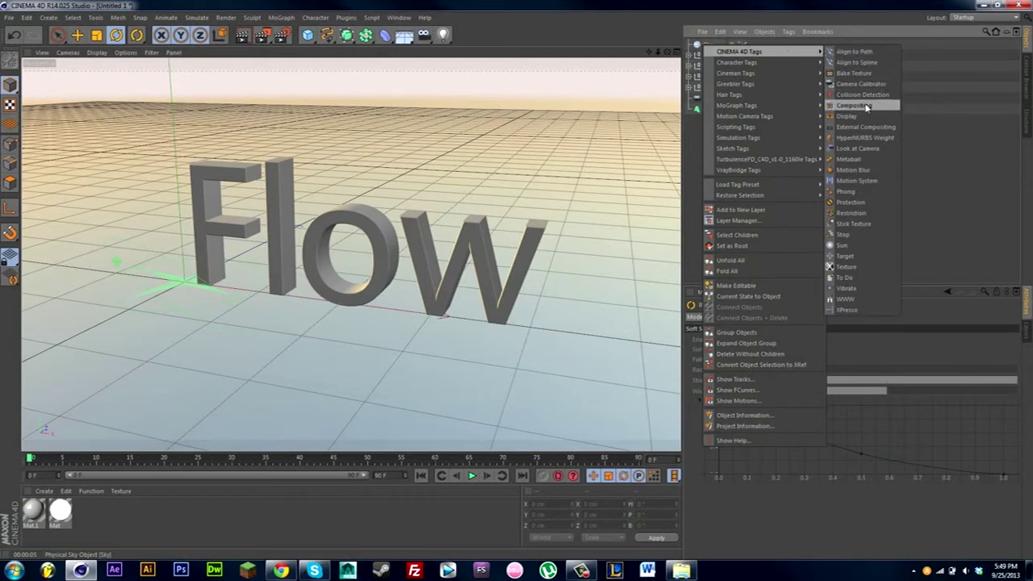
pyautogui.click(865, 105)
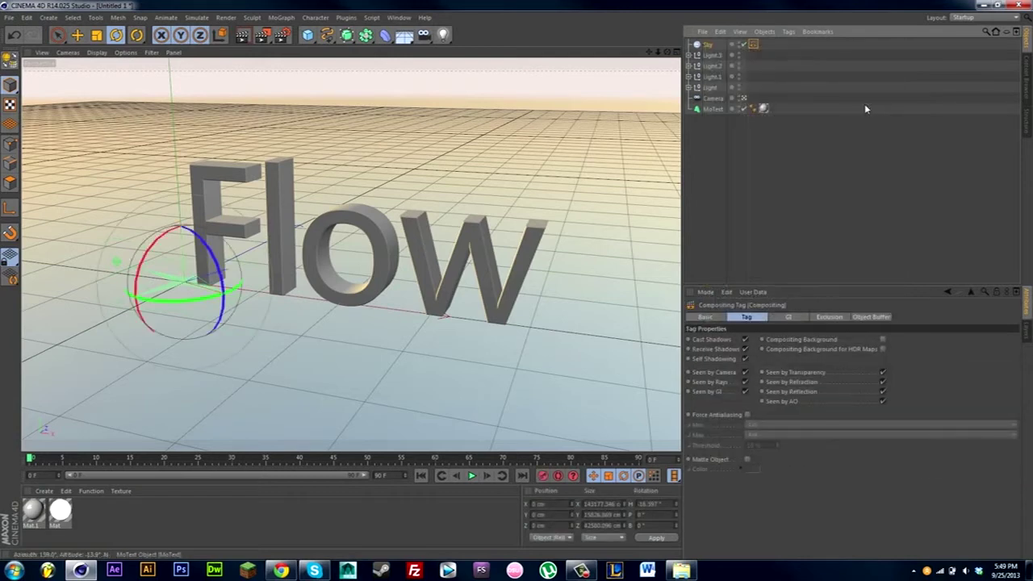
pyautogui.click(746, 372)
pyautogui.click(816, 222)
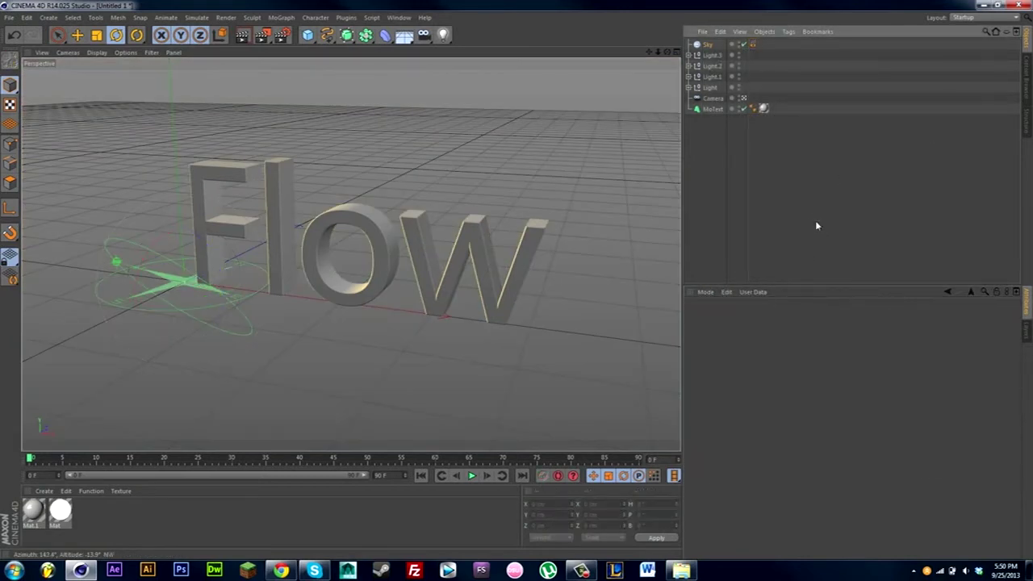
# - Render the text with the sky enabled and disabled to compare its lighting, and re-enable the sky
pyautogui.click(245, 35)
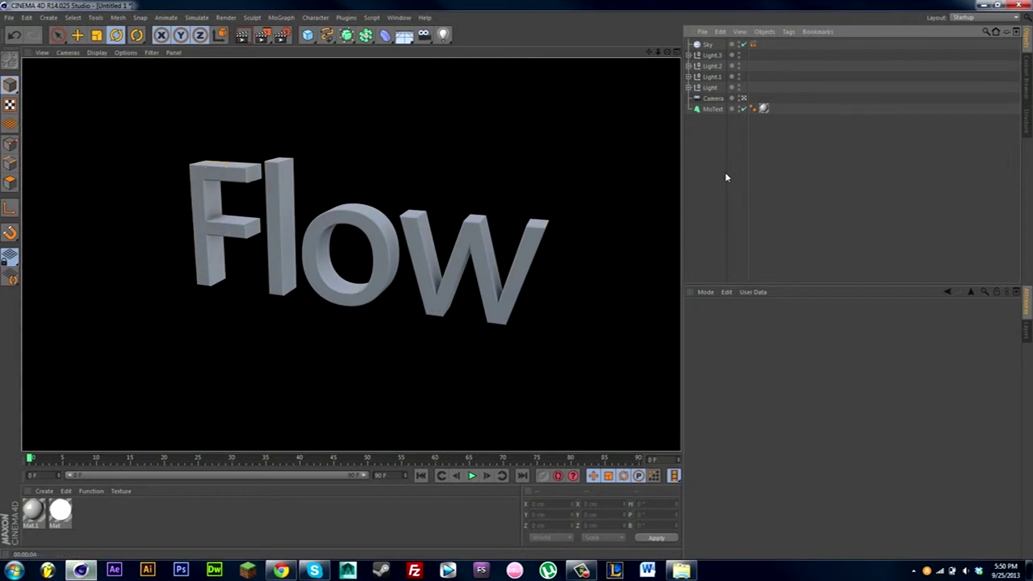
pyautogui.click(744, 46)
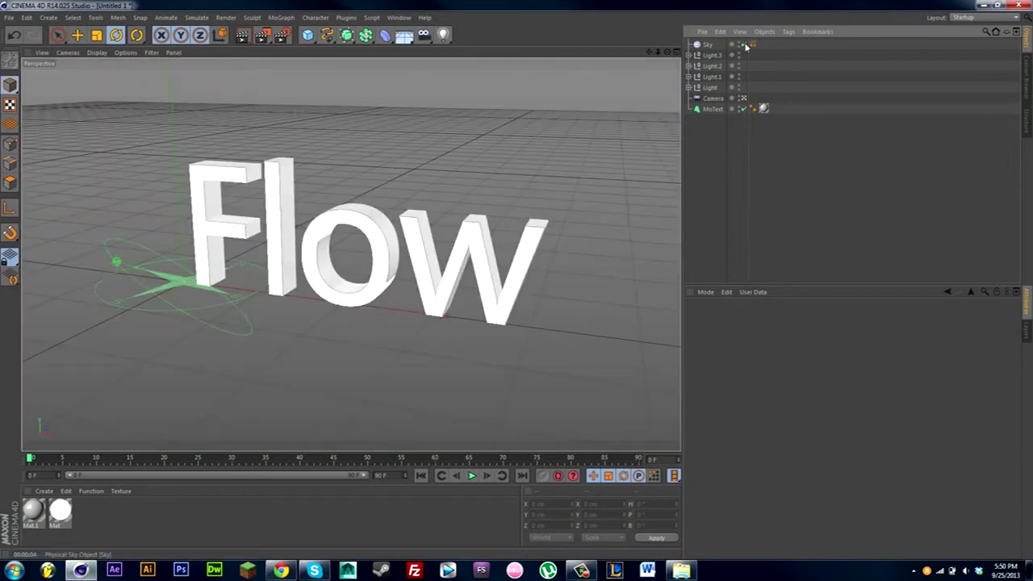
pyautogui.click(245, 35)
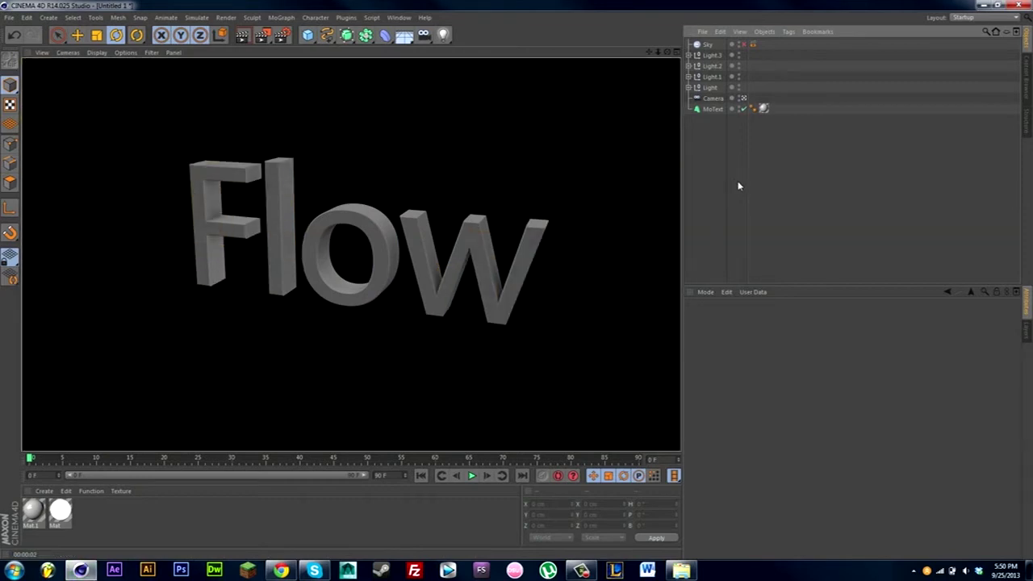
pyautogui.click(743, 45)
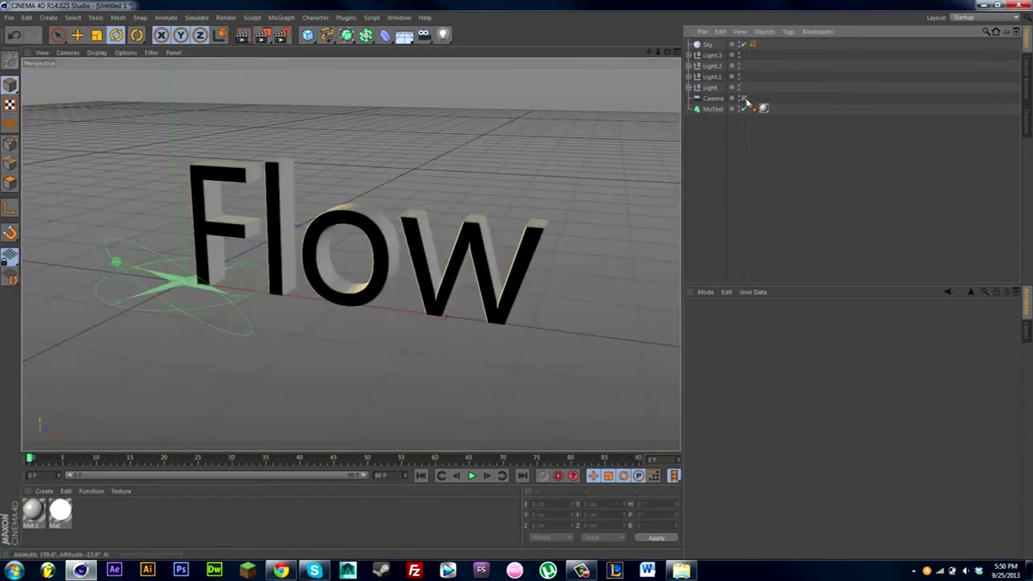
# - Hide all four light groups in the editor and renderer, and render the text lit only by the sky
pyautogui.click(743, 98)
pyautogui.click(743, 97)
pyautogui.keyDown('alt'); pyautogui.doubleClick(738, 88); pyautogui.keyUp('alt')
pyautogui.keyDown('alt'); pyautogui.doubleClick(739, 77); pyautogui.keyUp('alt')
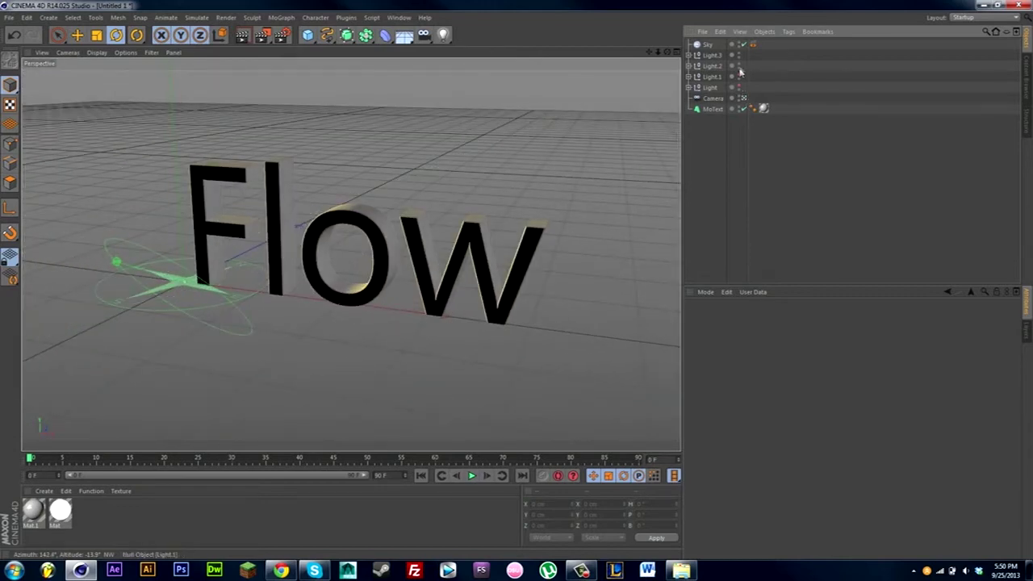
pyautogui.keyDown('alt'); pyautogui.doubleClick(739, 67); pyautogui.keyUp('alt')
pyautogui.keyDown('alt'); pyautogui.doubleClick(739, 56); pyautogui.keyUp('alt')
pyautogui.click(739, 55)
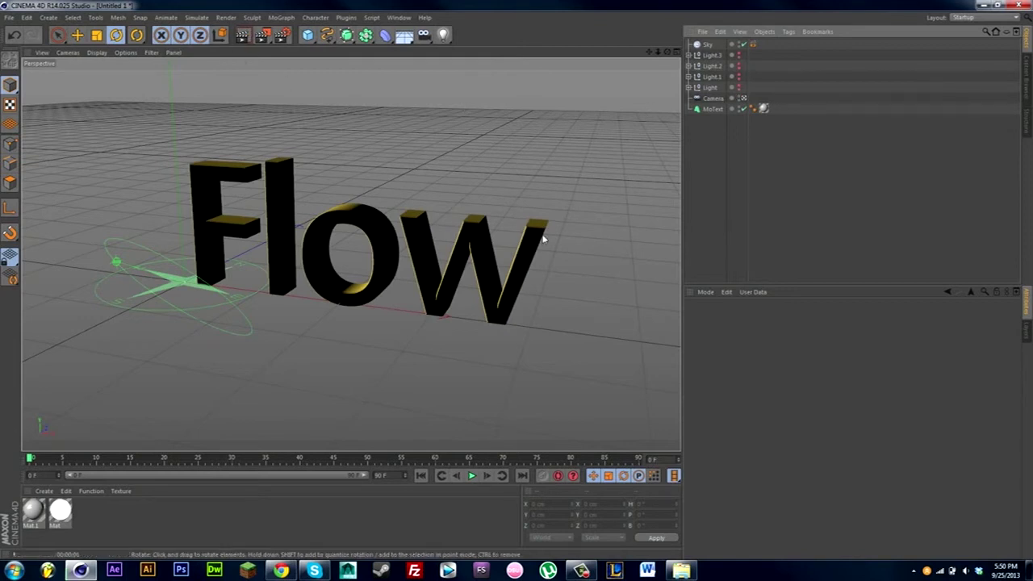
pyautogui.hotkey('ctrl', 'r')
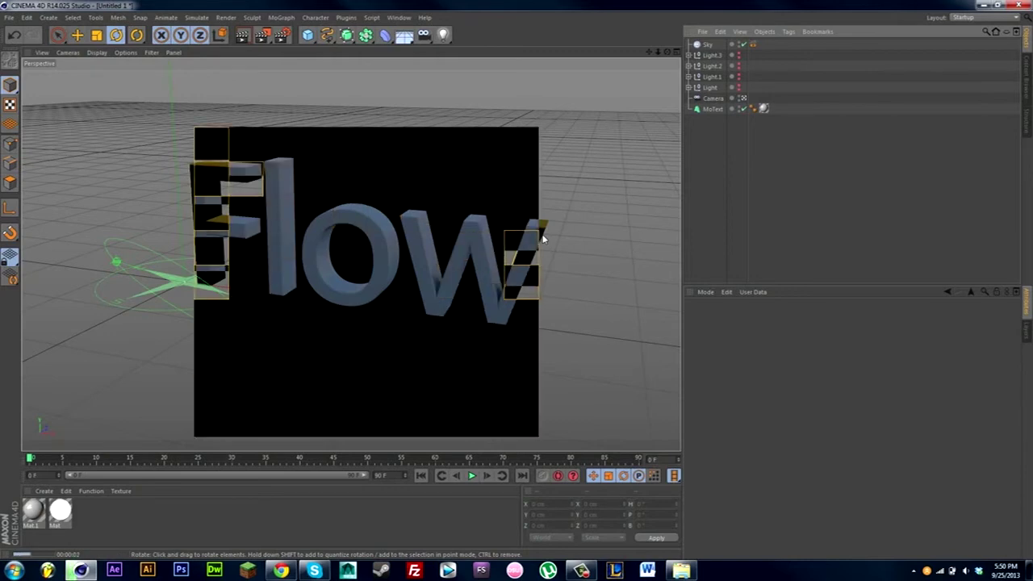
# - Make all four light groups visible again in both the editor and the renderer
pyautogui.click(739, 90)
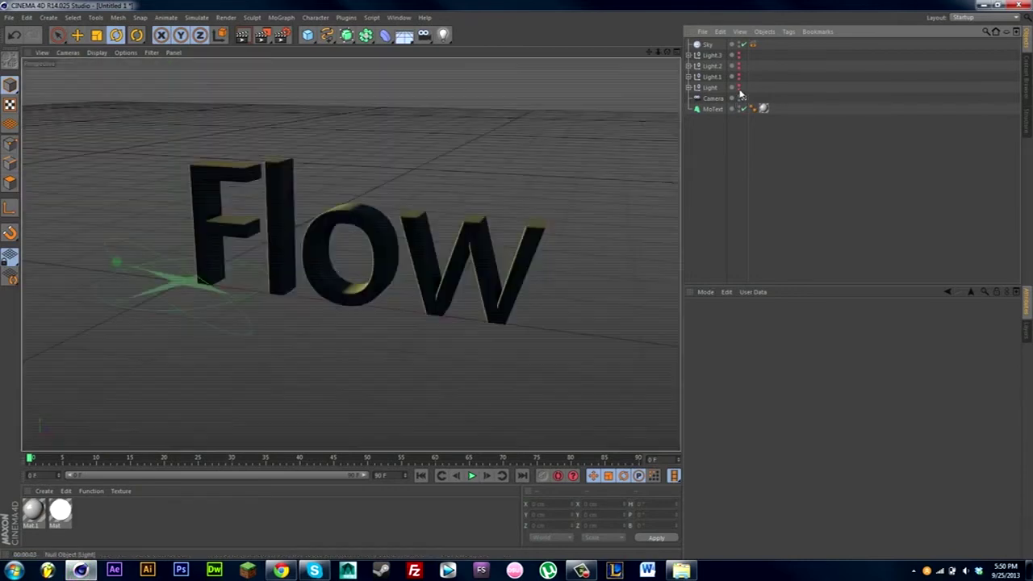
pyautogui.click(739, 85)
pyautogui.click(739, 79)
pyautogui.click(739, 75)
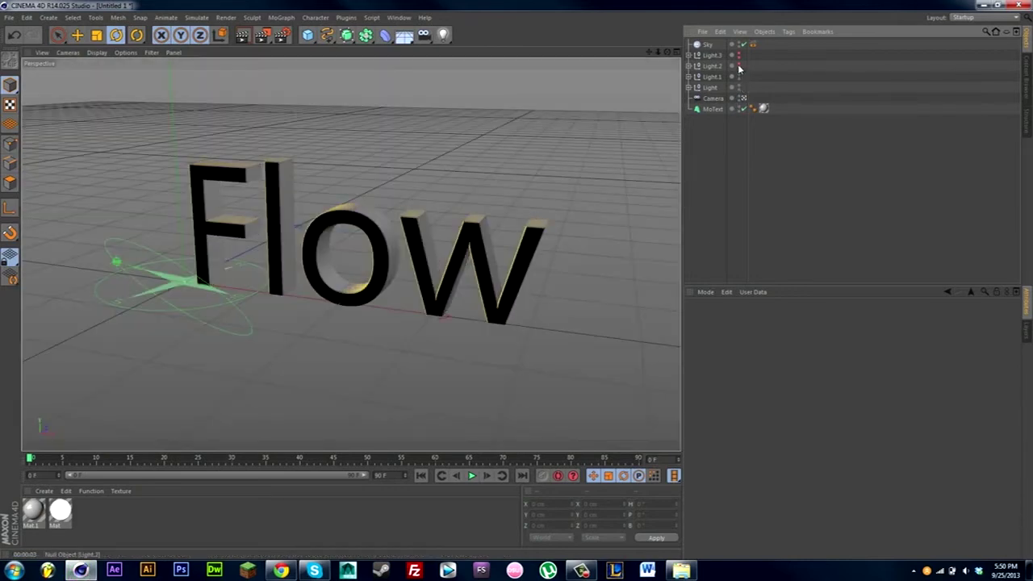
pyautogui.click(738, 65)
pyautogui.click(738, 55)
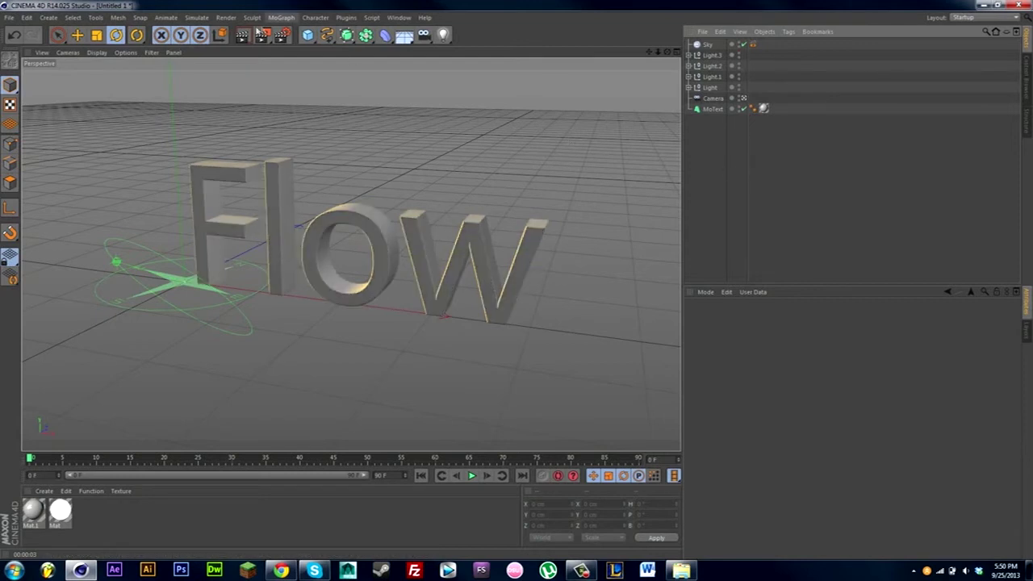
# - Render the Flow text in the viewport to check the combined lighting of the light groups and the sky
pyautogui.hotkey('alt', 'r')
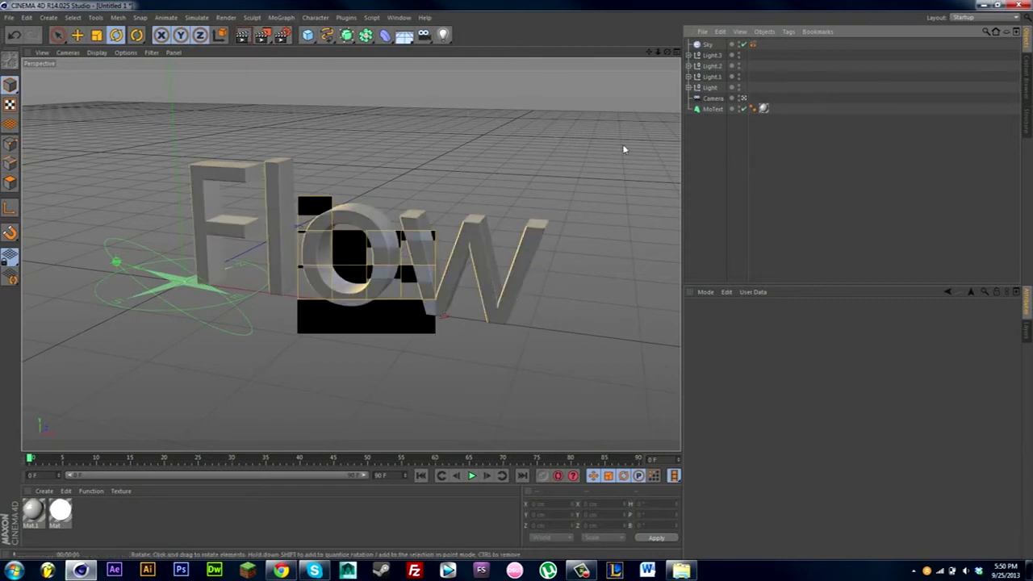
pyautogui.hotkey('ctrl', 'r')
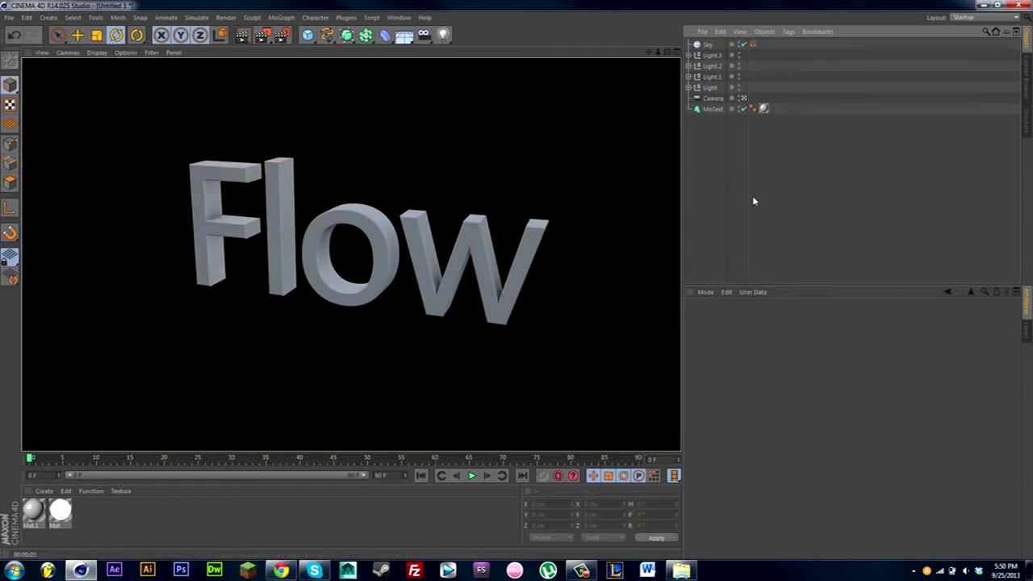
pyautogui.click(753, 196)
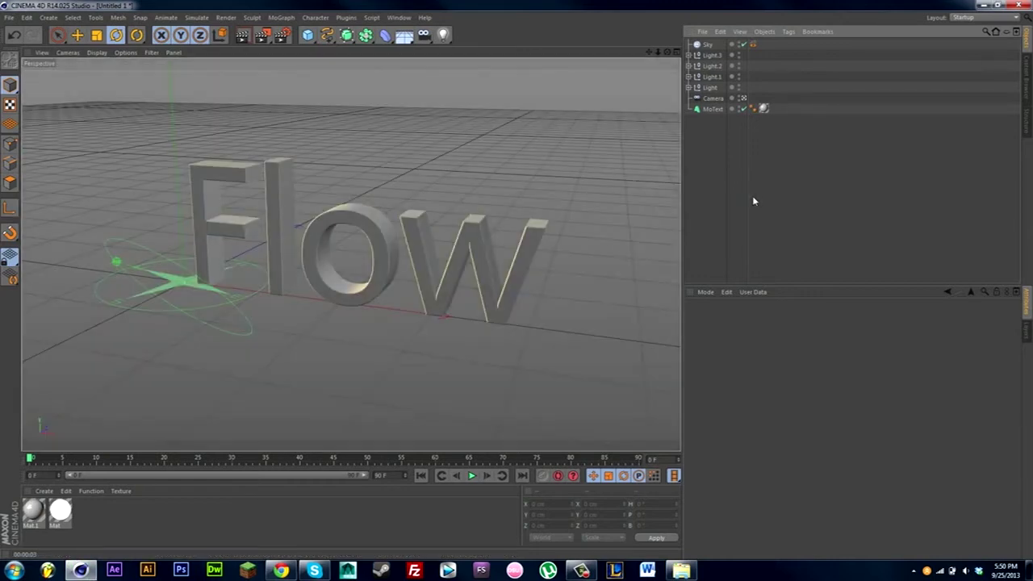
# - Open the render settings and review the Ambient Occlusion options and the list of available effects
pyautogui.click(284, 41)
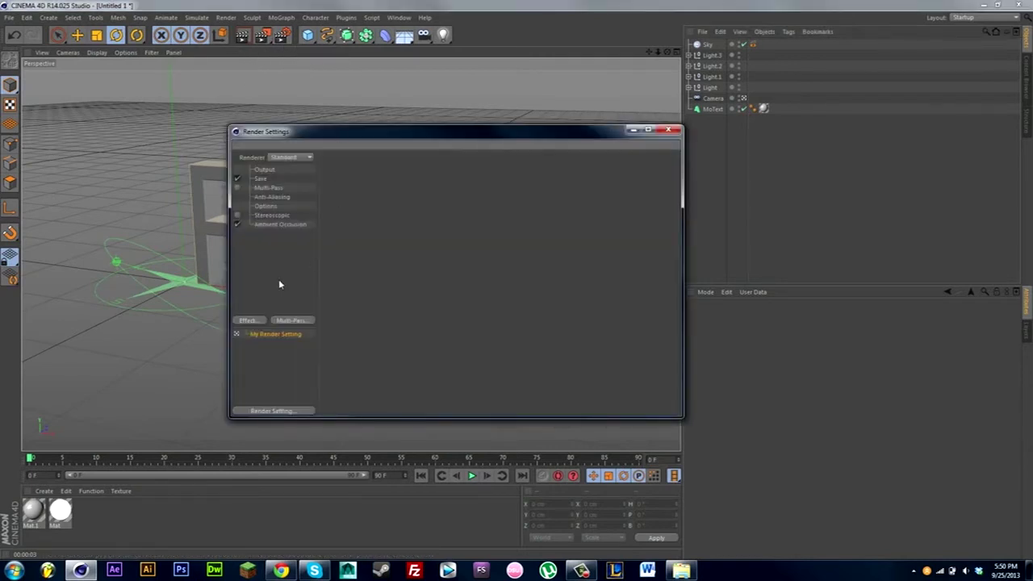
pyautogui.click(289, 225)
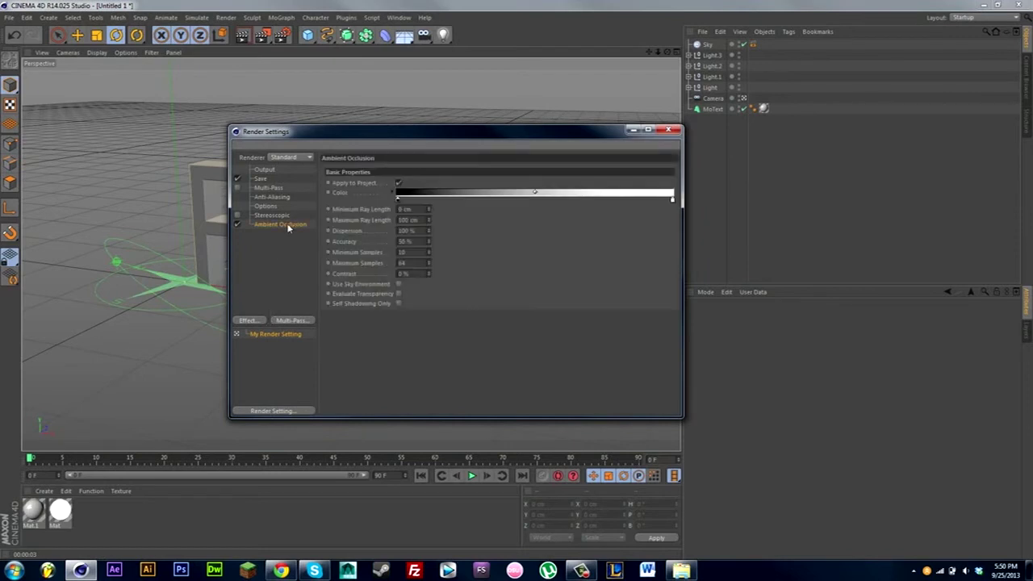
pyautogui.click(248, 320)
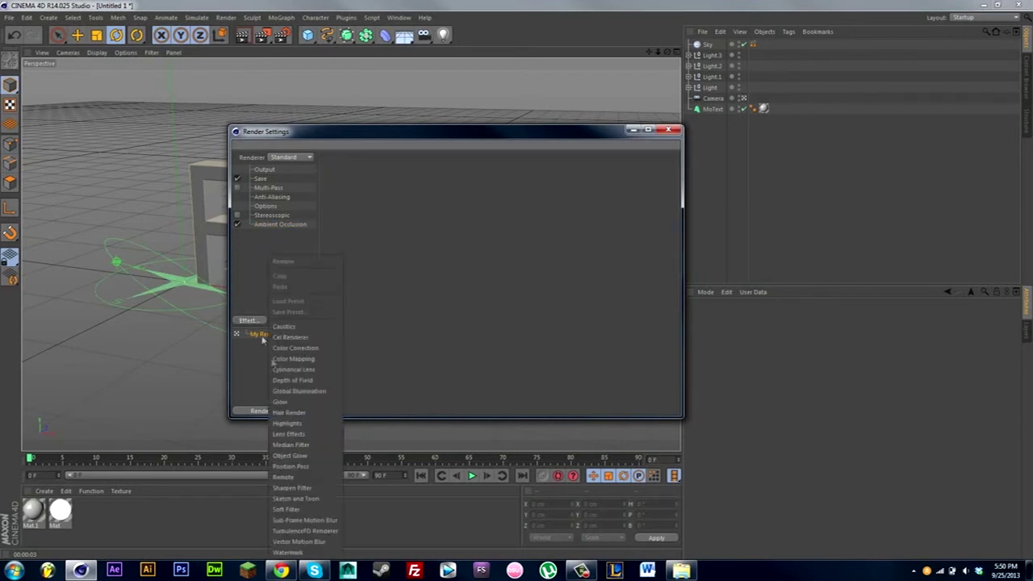
pyautogui.click(253, 389)
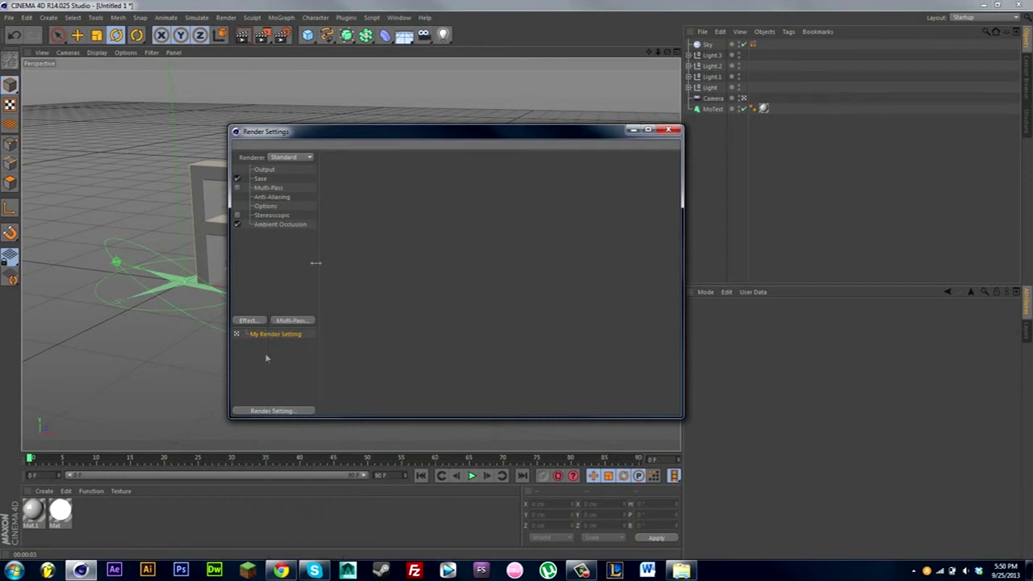
# - Turn on Alpha Channel for the regular image in the render settings' Save options
pyautogui.moveTo(286, 133); pyautogui.dragTo(191, 113)
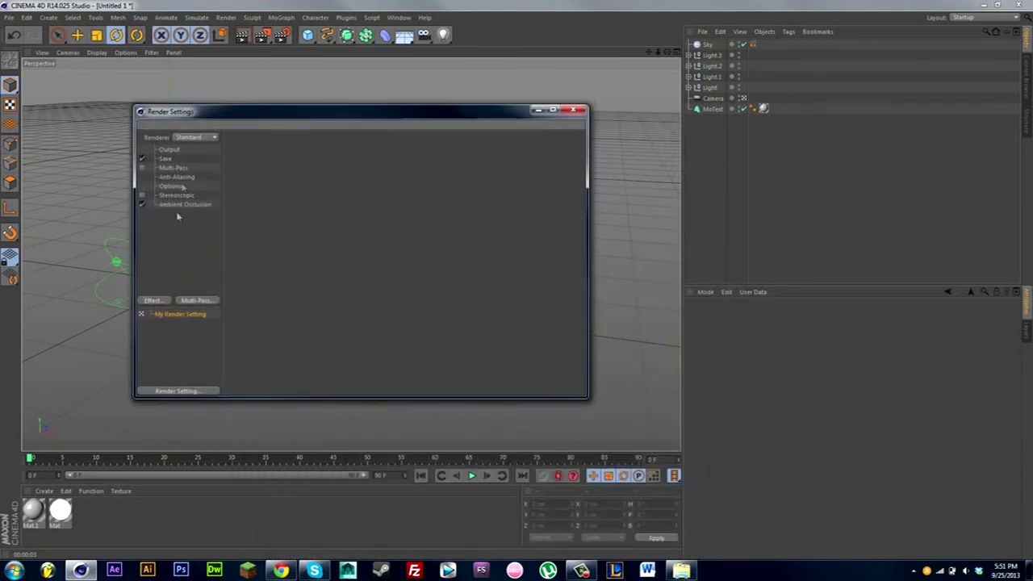
pyautogui.click(166, 163)
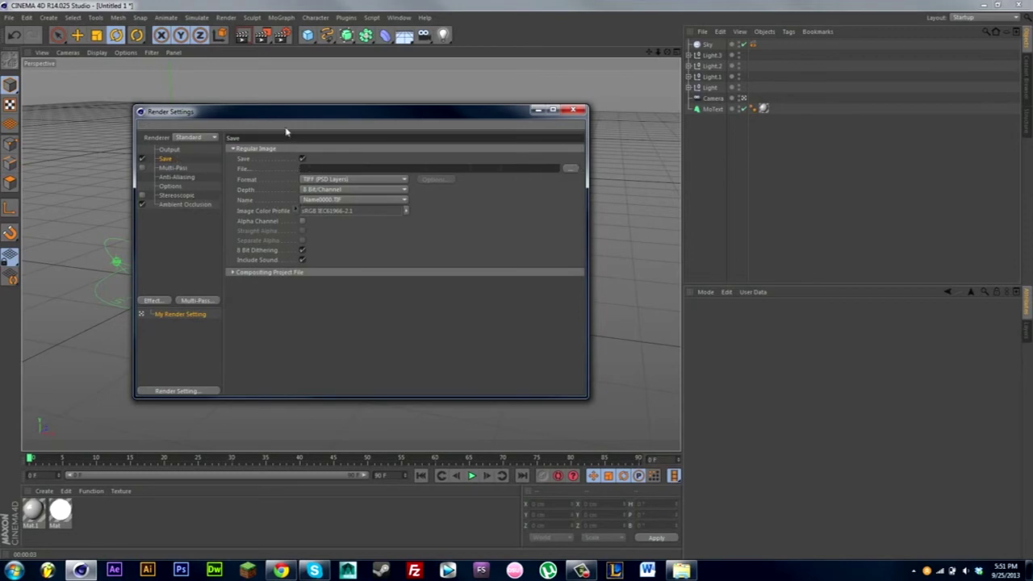
pyautogui.moveTo(284, 118); pyautogui.dragTo(598, 216)
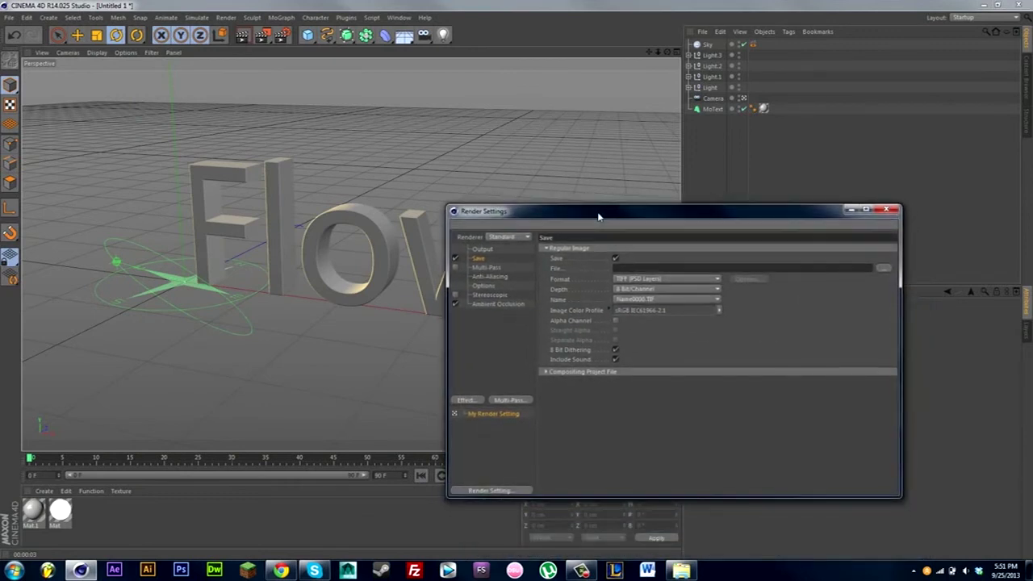
pyautogui.click(615, 320)
pyautogui.moveTo(517, 214); pyautogui.dragTo(414, 209)
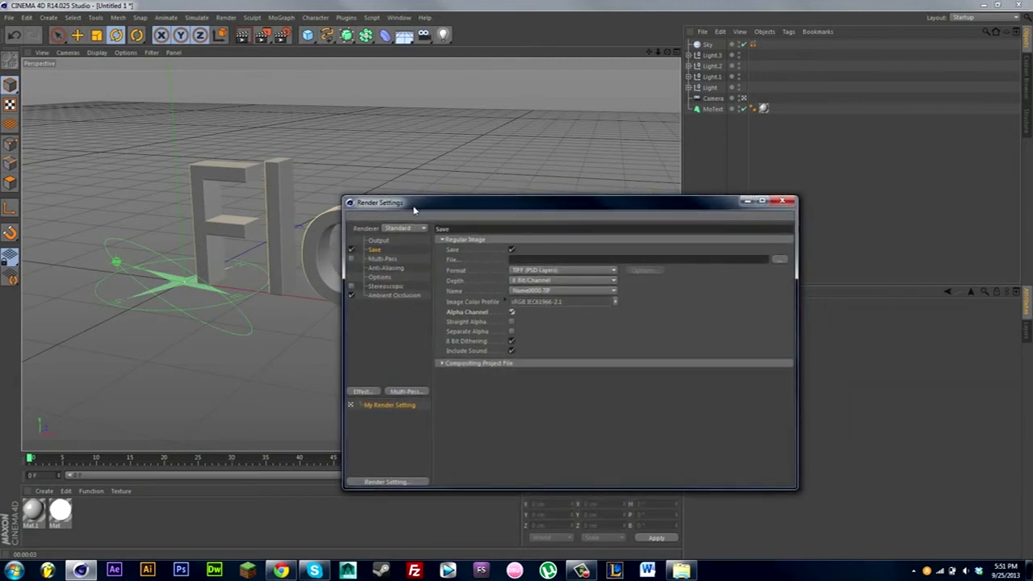
# - Set the render's anti-aliasing to Best with a minimum level of 2x2, and close the render settings
pyautogui.click(382, 258)
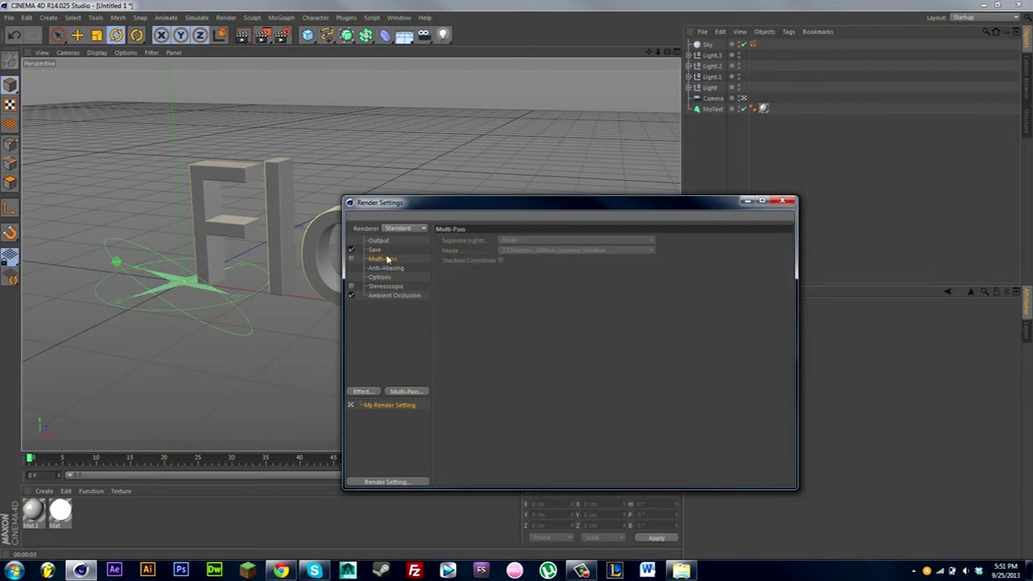
pyautogui.click(380, 276)
pyautogui.click(383, 268)
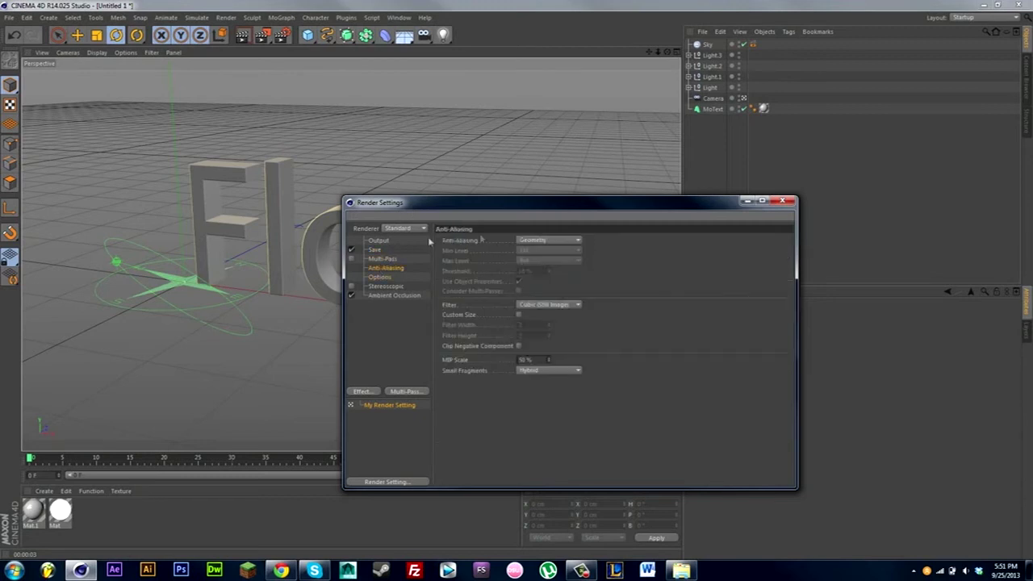
pyautogui.click(527, 241)
pyautogui.click(535, 264)
pyautogui.click(532, 239)
pyautogui.click(535, 271)
pyautogui.click(535, 250)
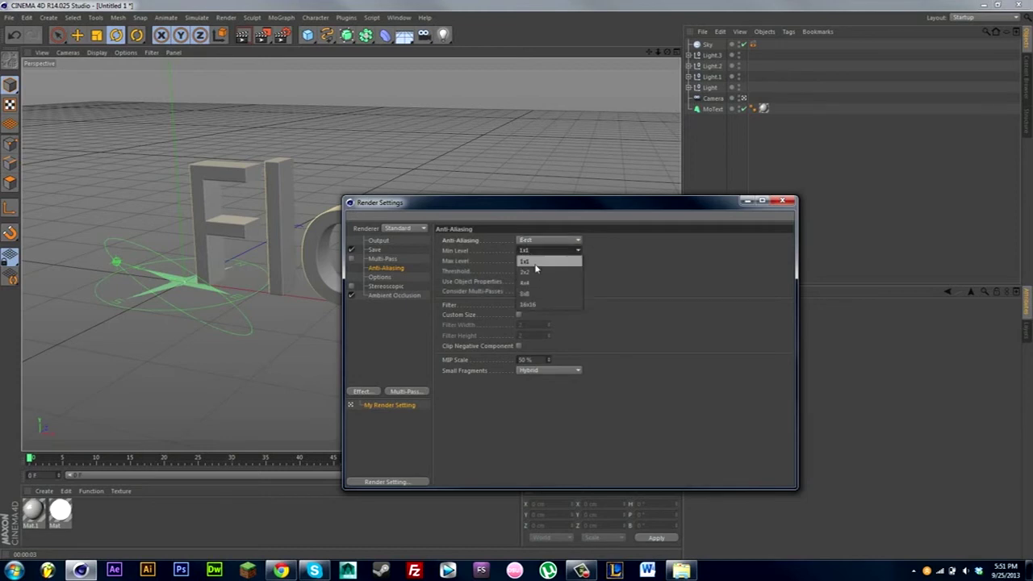
pyautogui.click(536, 273)
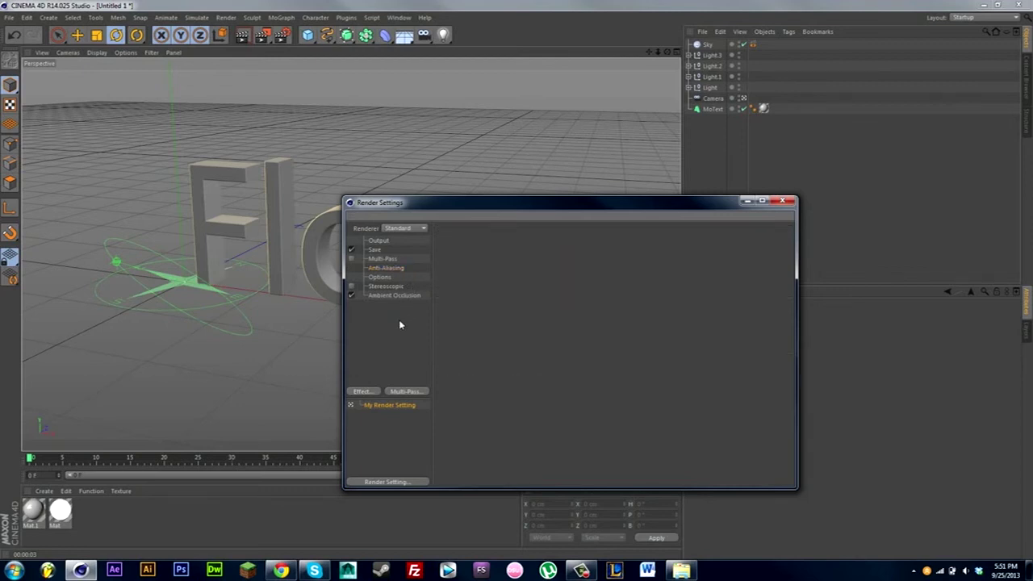
pyautogui.click(782, 200)
pyautogui.click(264, 35)
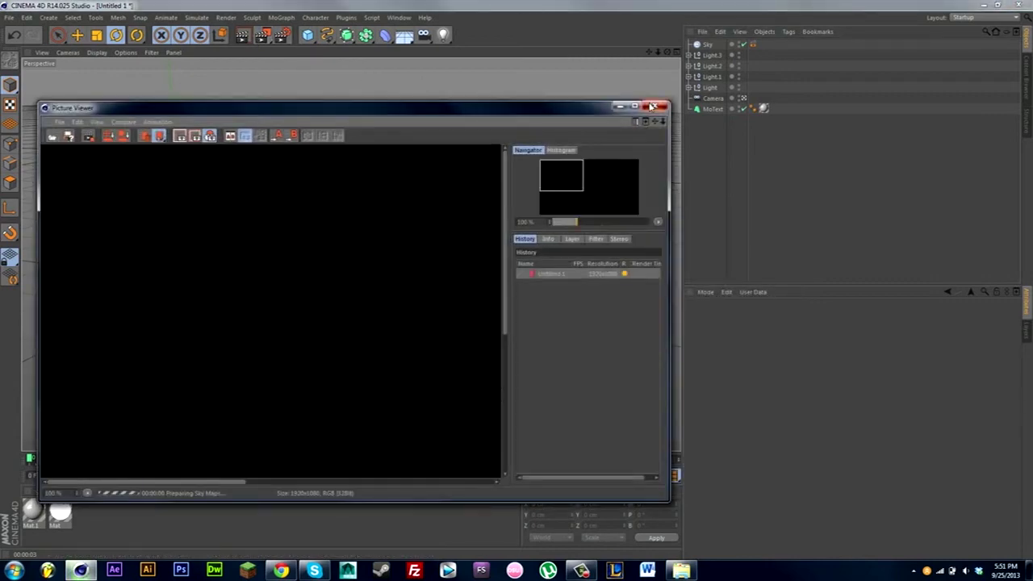
pyautogui.click(652, 107)
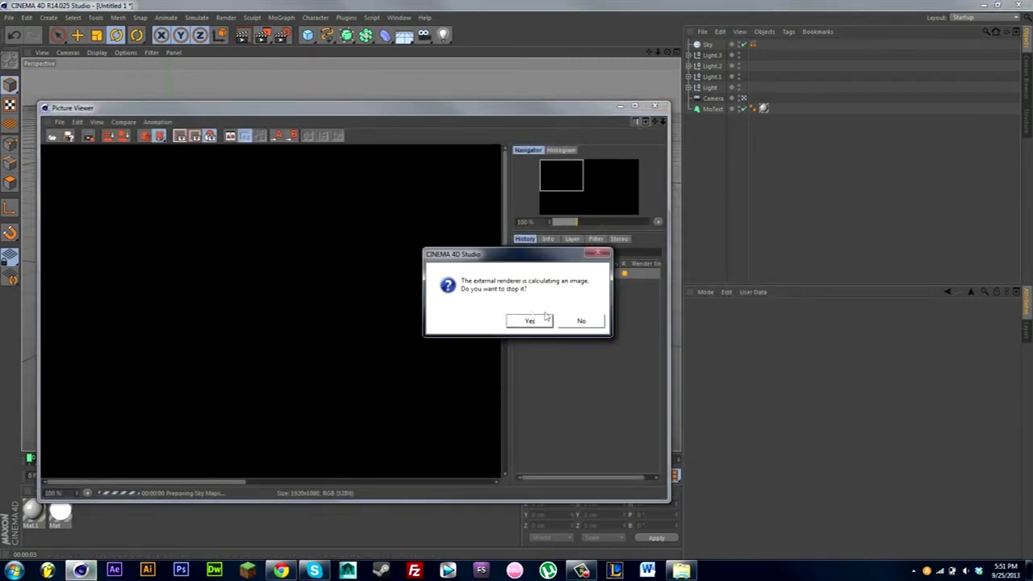
pyautogui.click(545, 320)
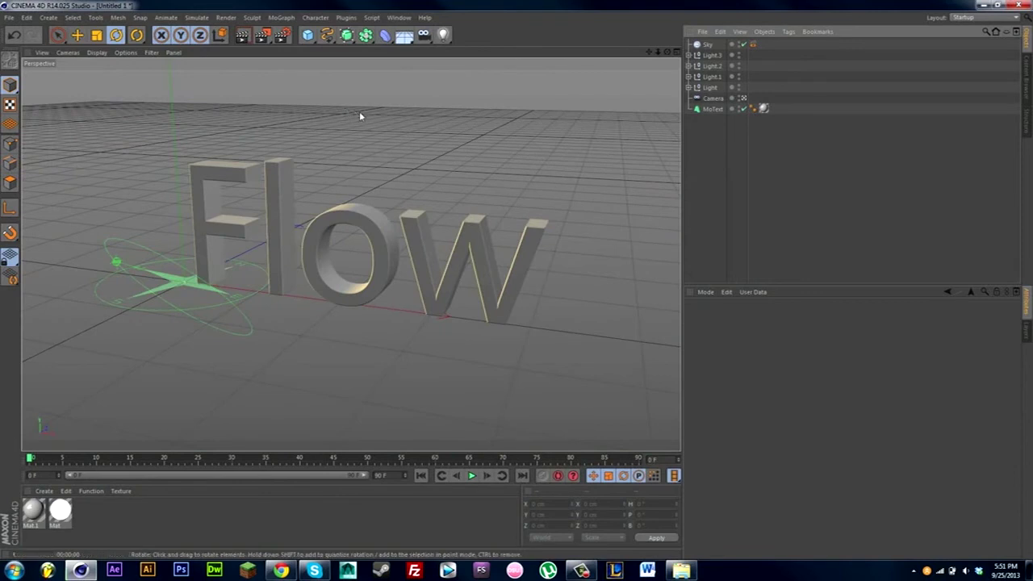
# - Preview the Flow text in the viewport, and render the full image to the Picture Viewer
pyautogui.hotkey('ctrl', 'r')
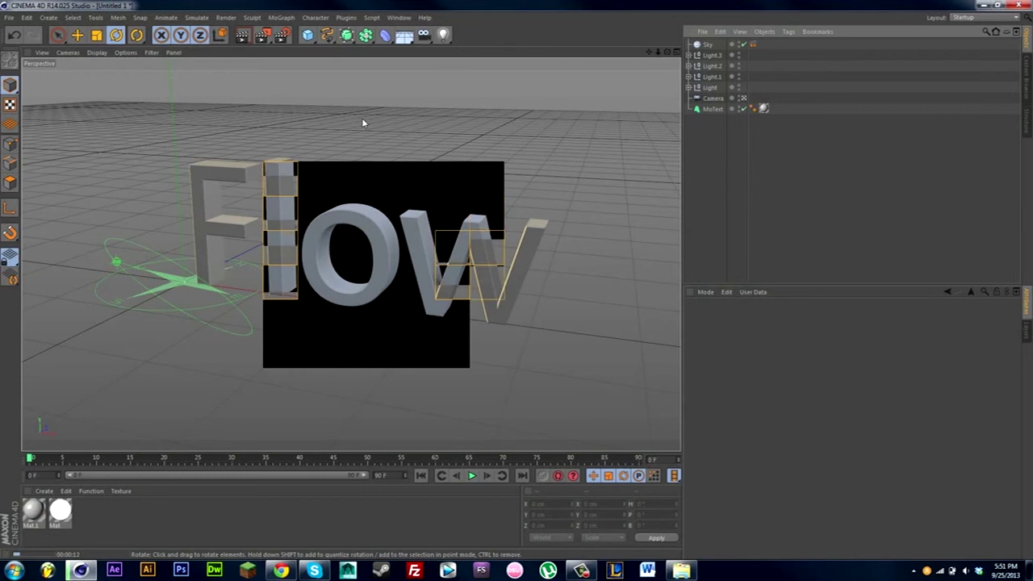
pyautogui.click(664, 203)
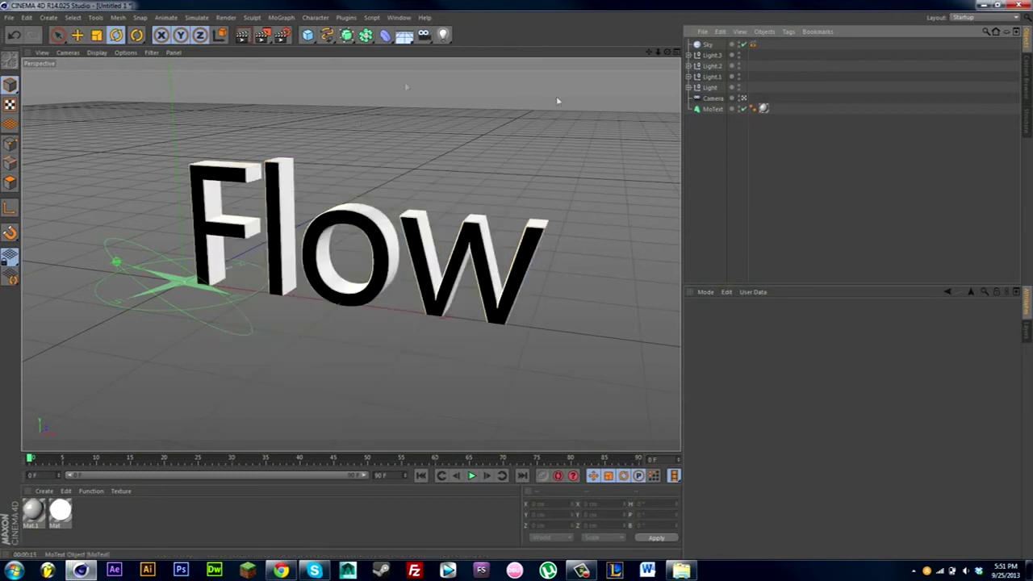
pyautogui.click(263, 39)
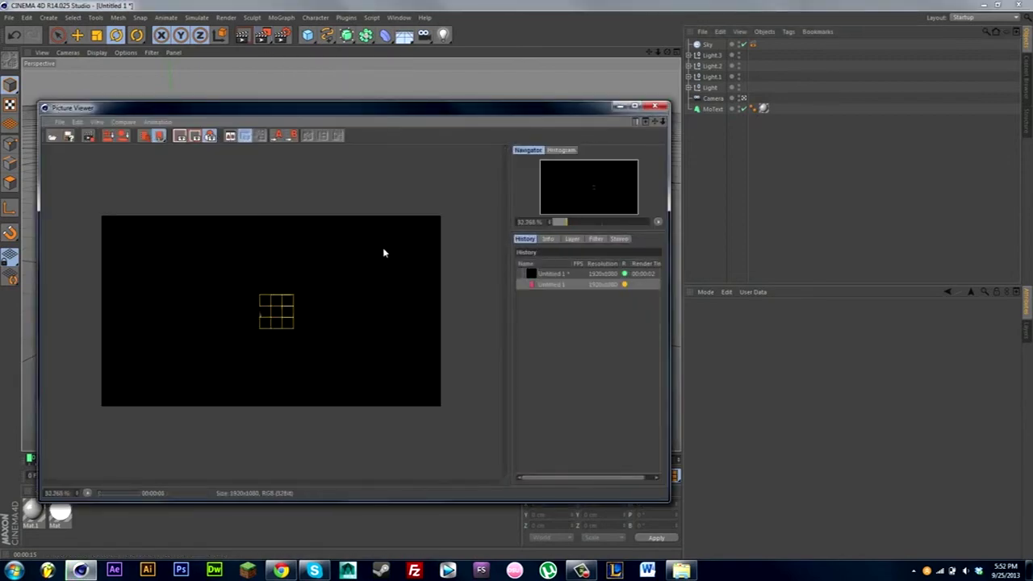
pyautogui.scroll(3, 383, 250)
pyautogui.scroll(-1, 382, 248)
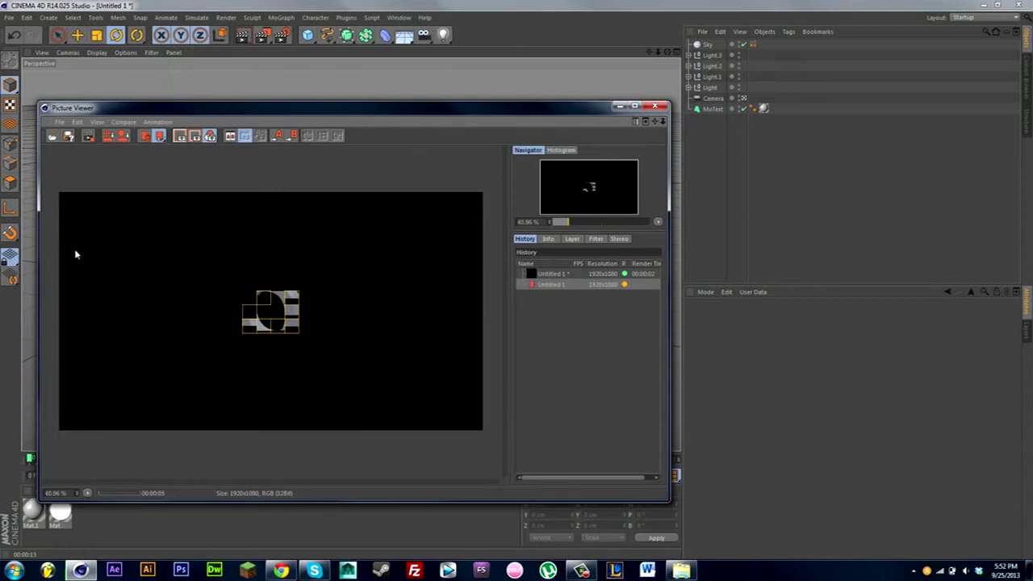
pyautogui.click(593, 255)
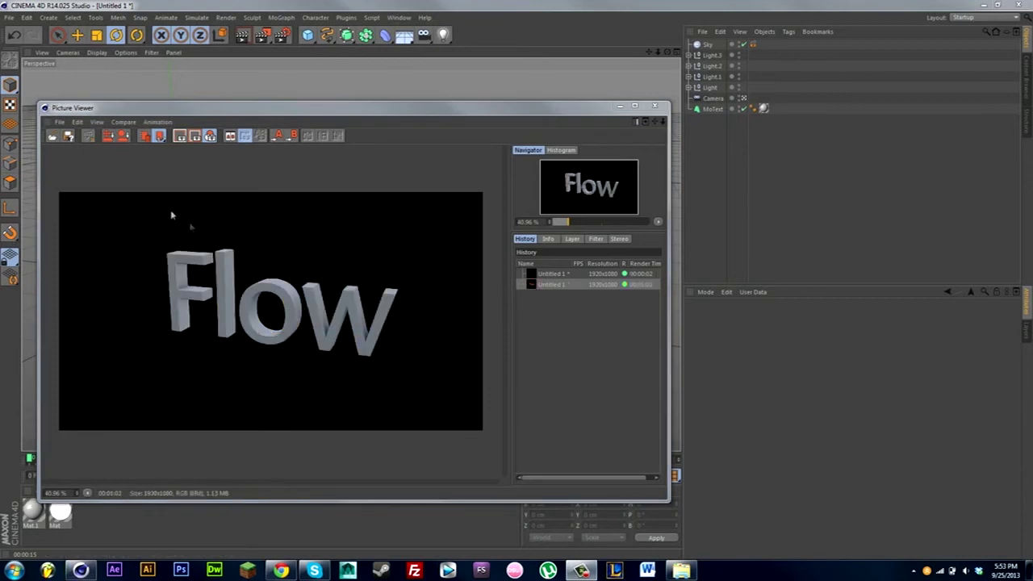
# - Save the rendered still image in PNG format at 16 bits/channel with the alpha channel included
pyautogui.click(75, 149)
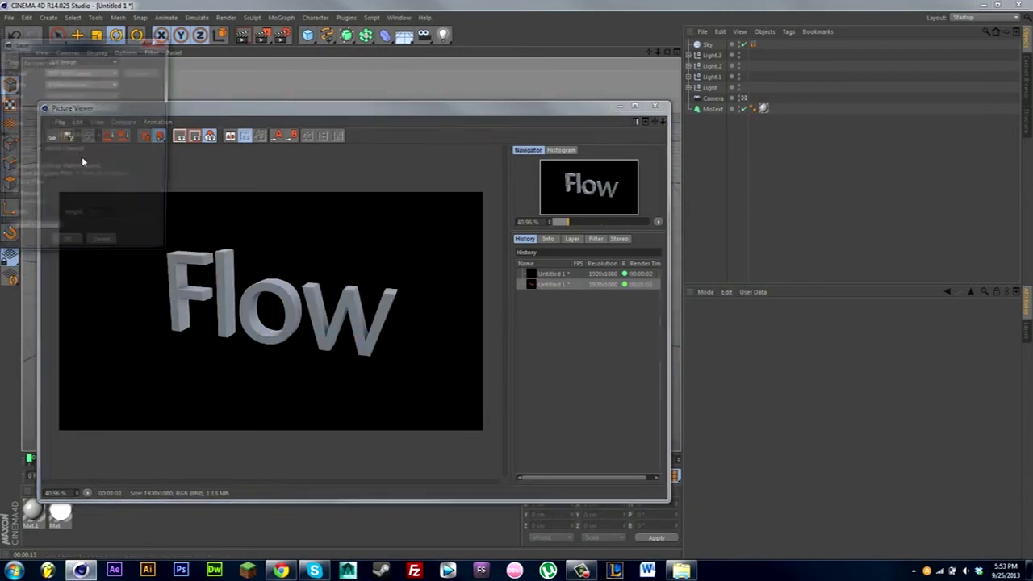
pyautogui.click(67, 72)
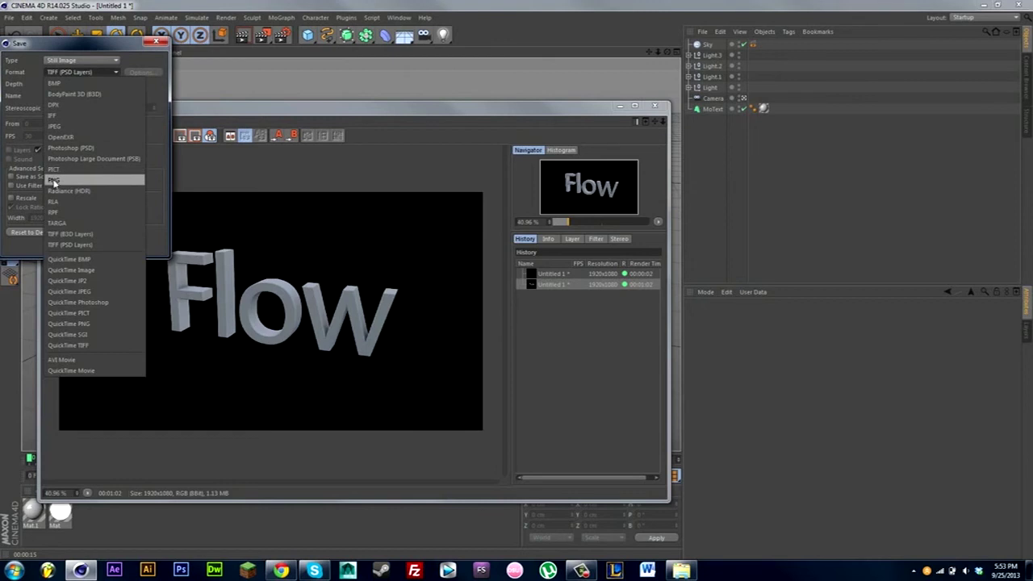
pyautogui.click(55, 181)
pyautogui.click(67, 85)
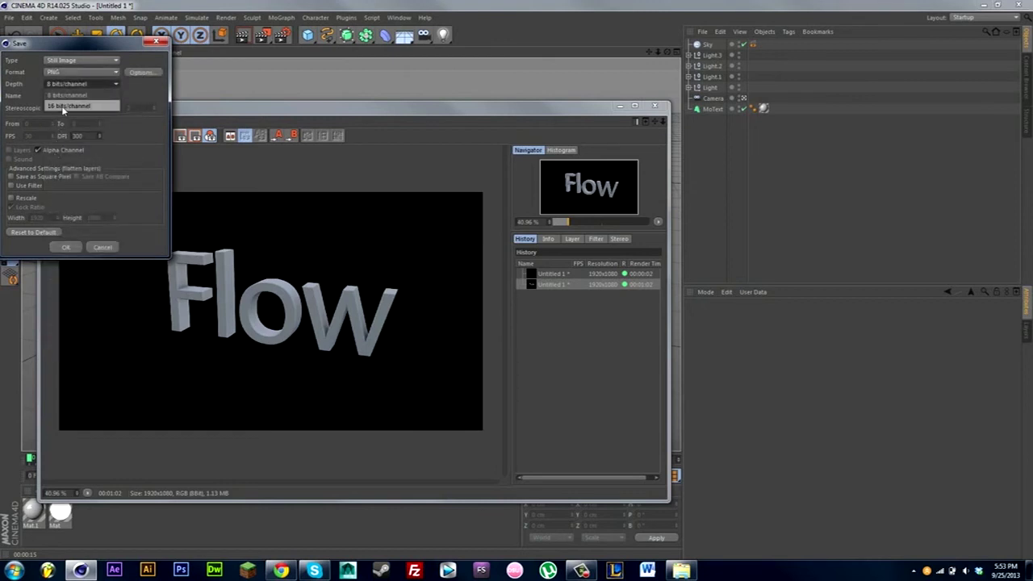
pyautogui.click(61, 105)
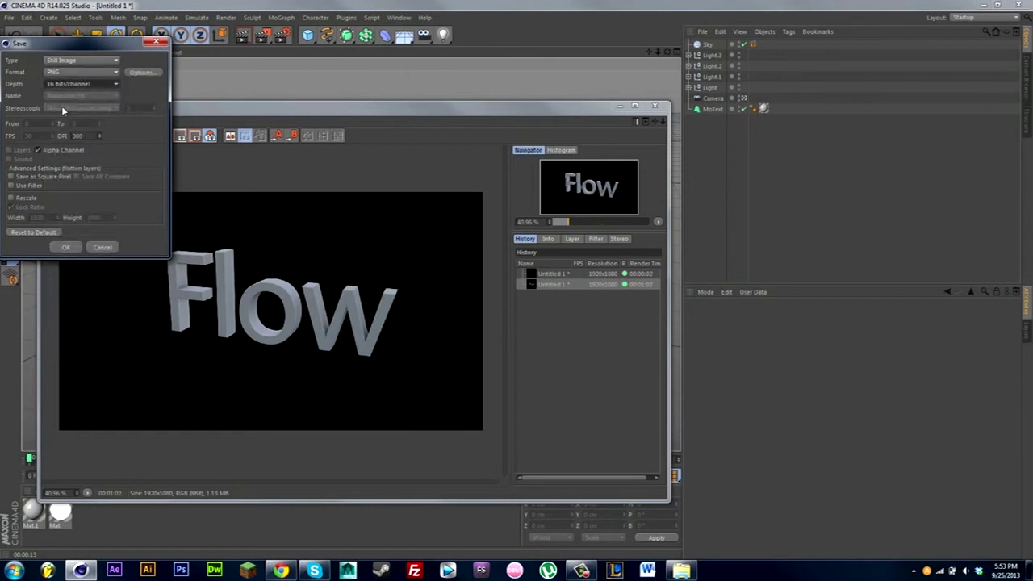
pyautogui.moveTo(136, 47); pyautogui.dragTo(170, 64)
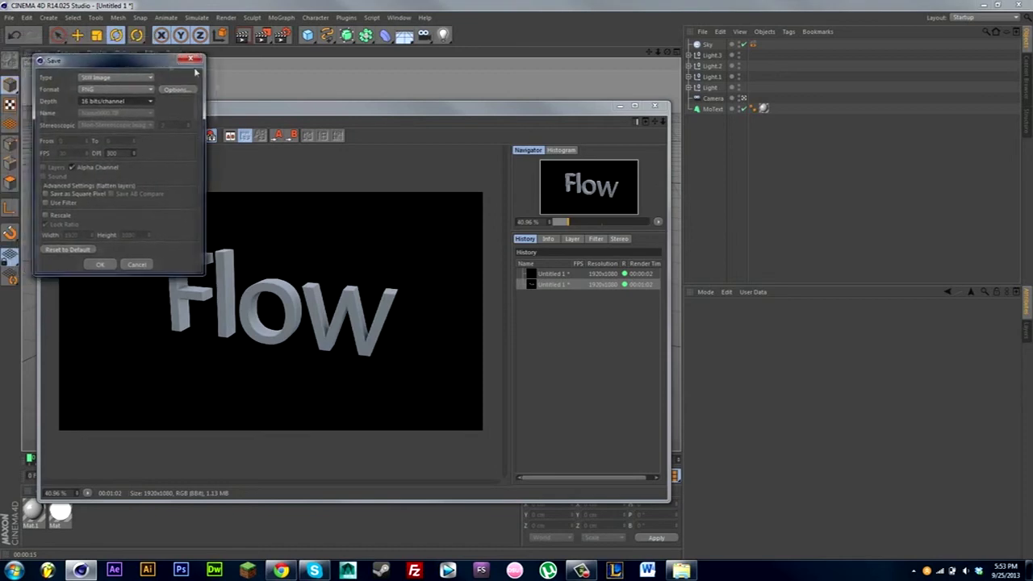
pyautogui.click(105, 265)
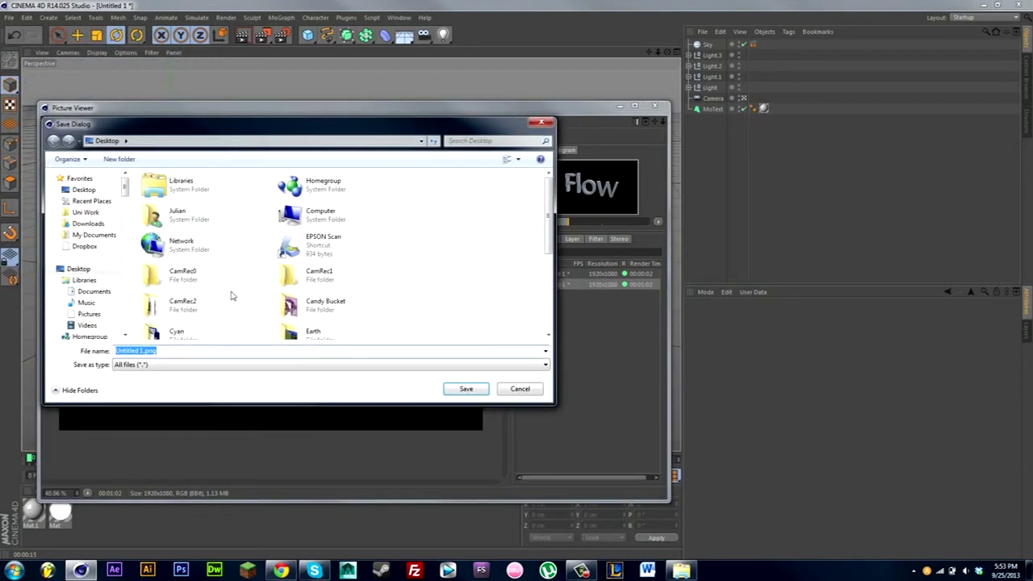
pyautogui.write('Flow')
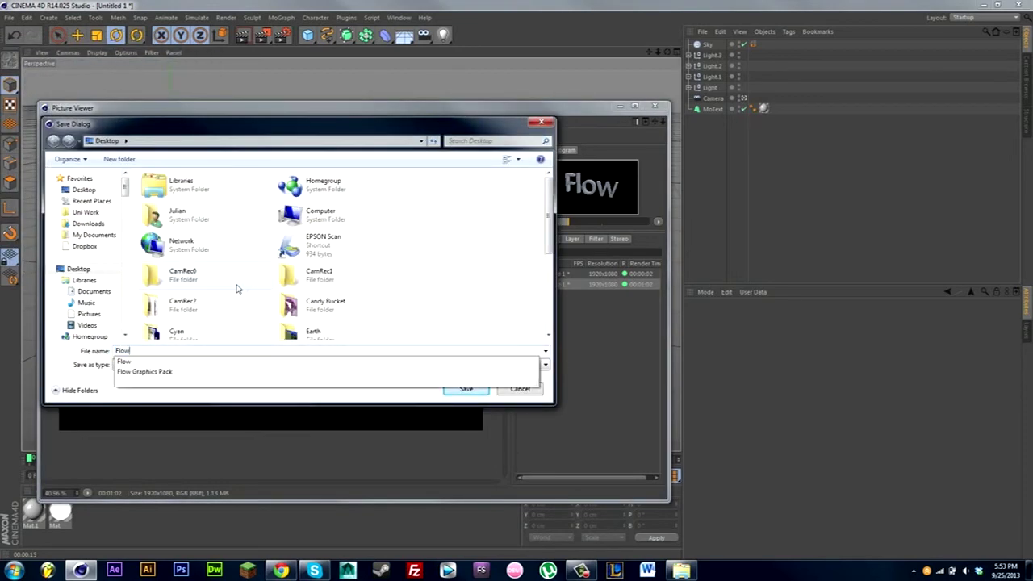
pyautogui.click(464, 389)
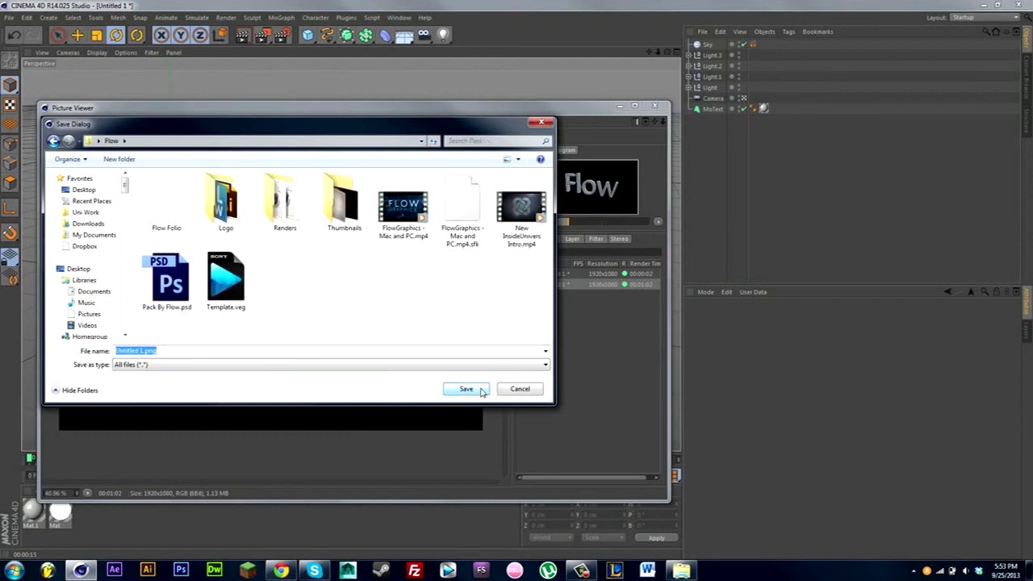
pyautogui.click(89, 201)
pyautogui.click(84, 196)
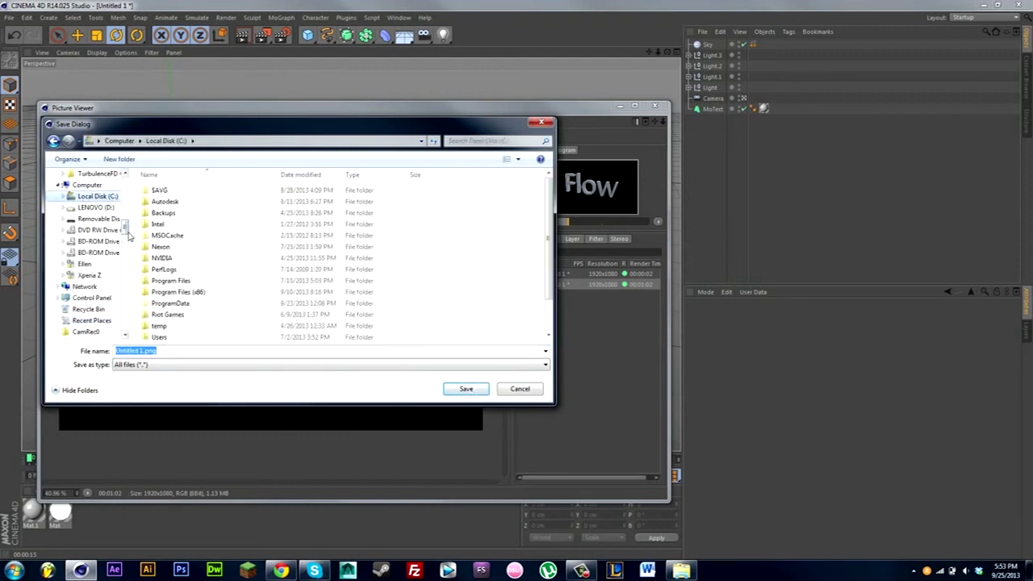
pyautogui.scroll(5, 85, 198)
pyautogui.click(84, 190)
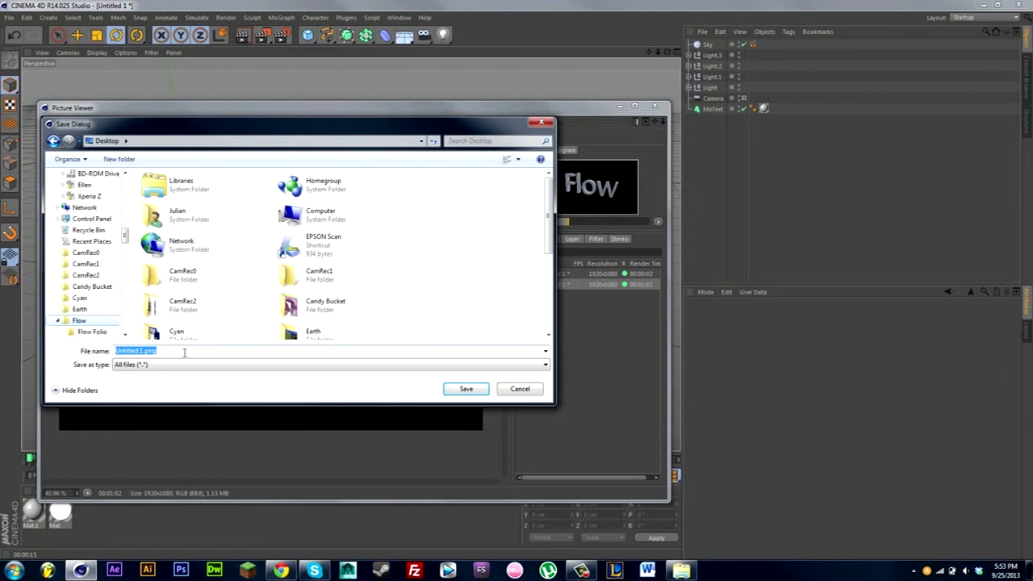
# - Save the rendered image to the Desktop as Flowww.png
pyautogui.write('Flow')
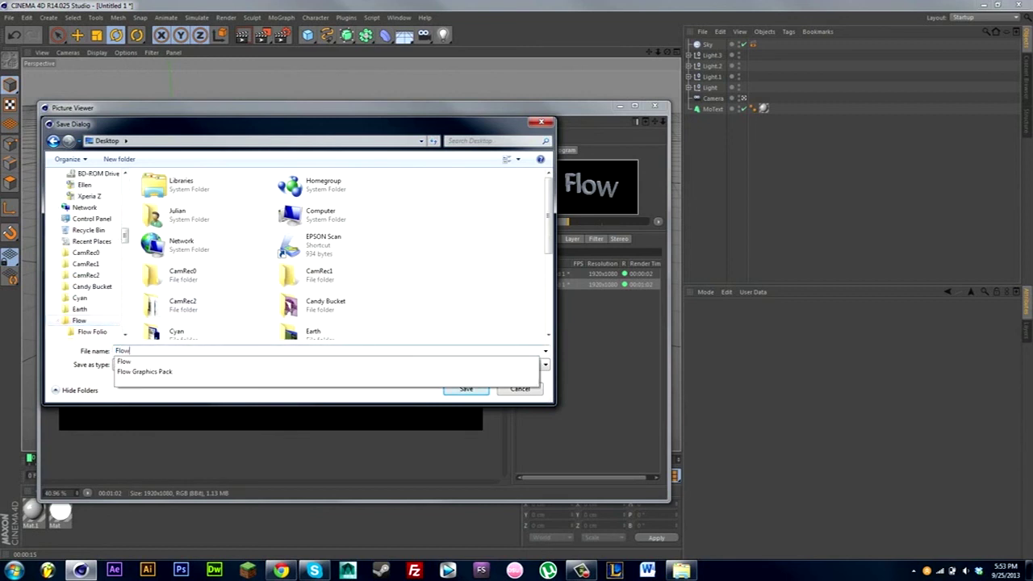
pyautogui.click(179, 417)
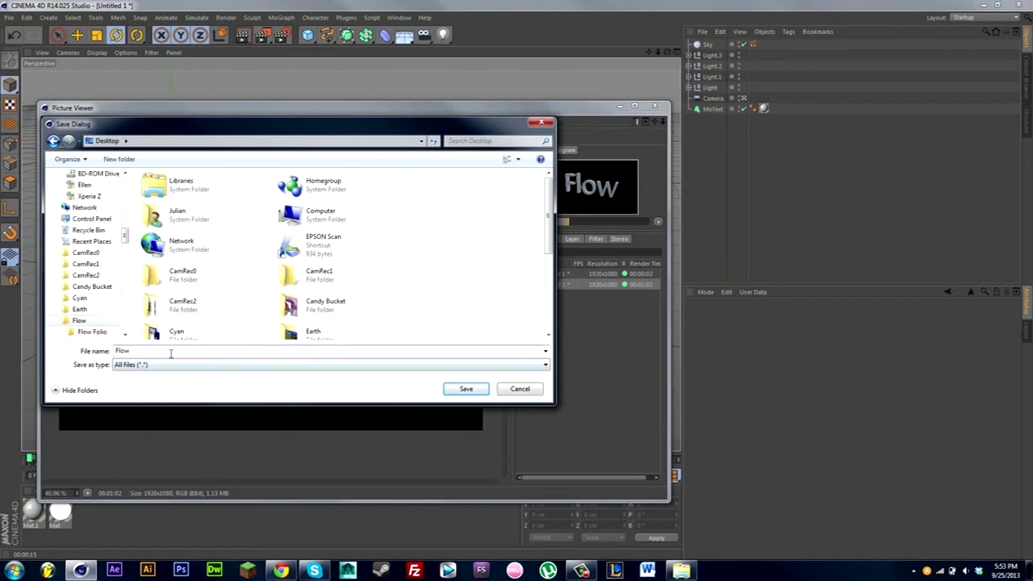
pyautogui.click(463, 388)
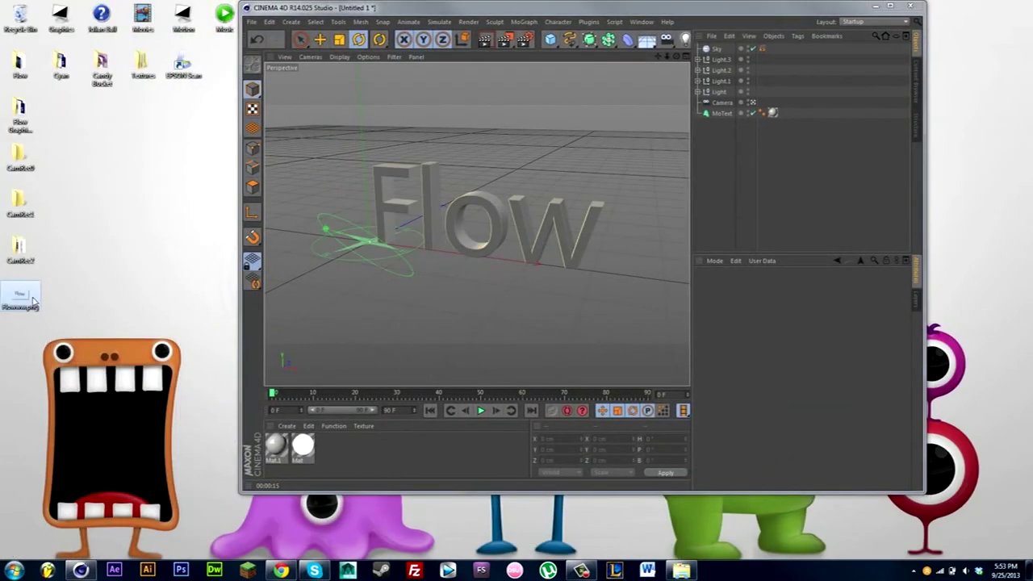
# - Open Flowww.png from the desktop in Windows Photo Viewer, inspect the rendered text up close, and return to the Cinema 4D scene
pyautogui.doubleClick(23, 297)
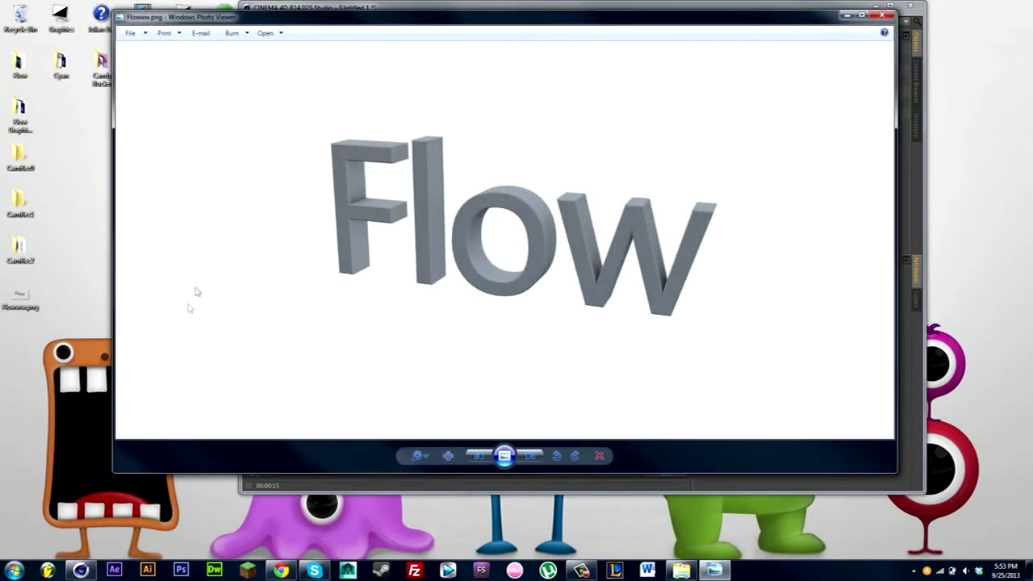
pyautogui.scroll(2, 561, 179)
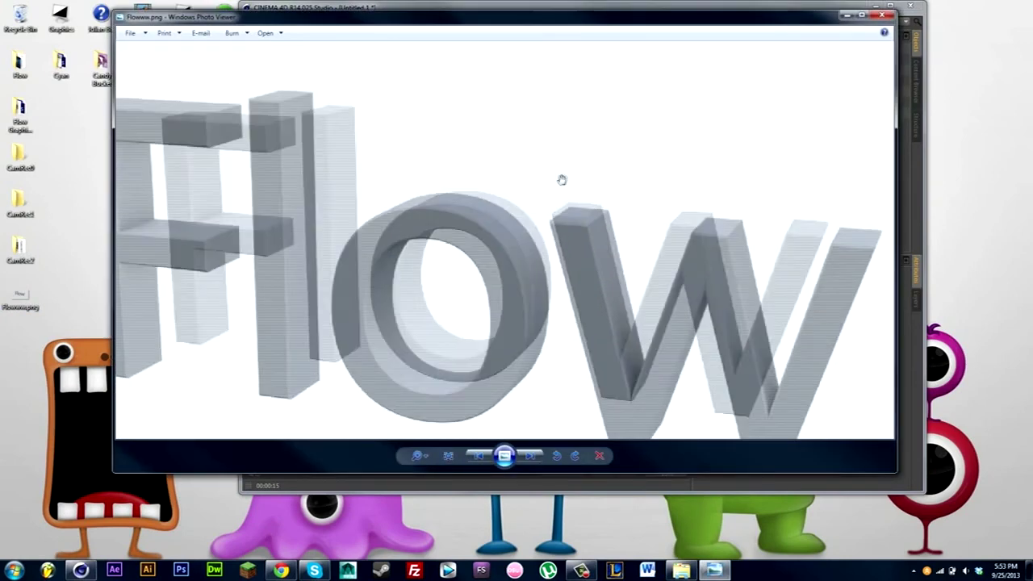
pyautogui.scroll(-2, 550, 199)
pyautogui.scroll(1, 625, 190)
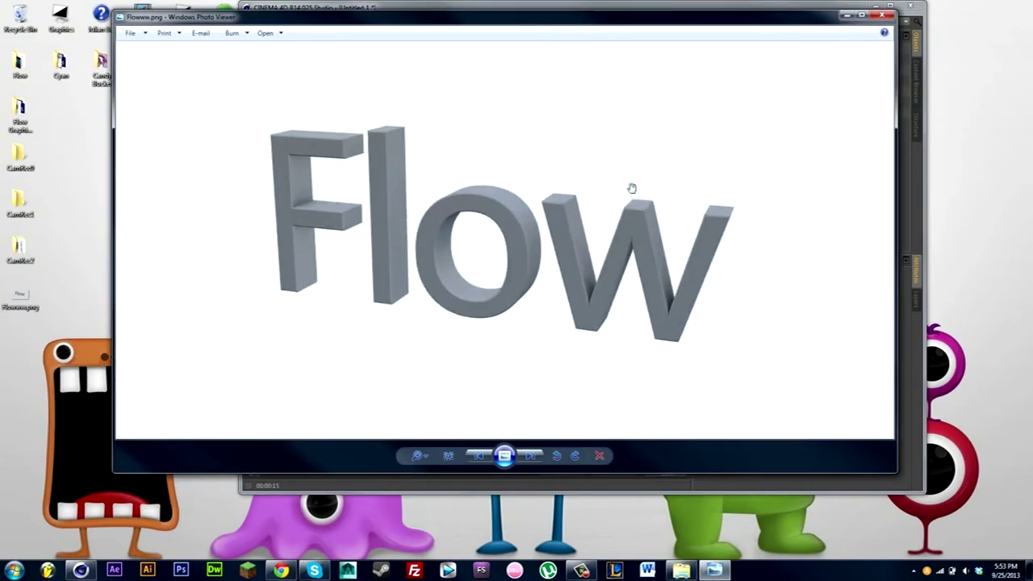
pyautogui.scroll(-1, 631, 192)
pyautogui.moveTo(543, 19); pyautogui.dragTo(504, 56)
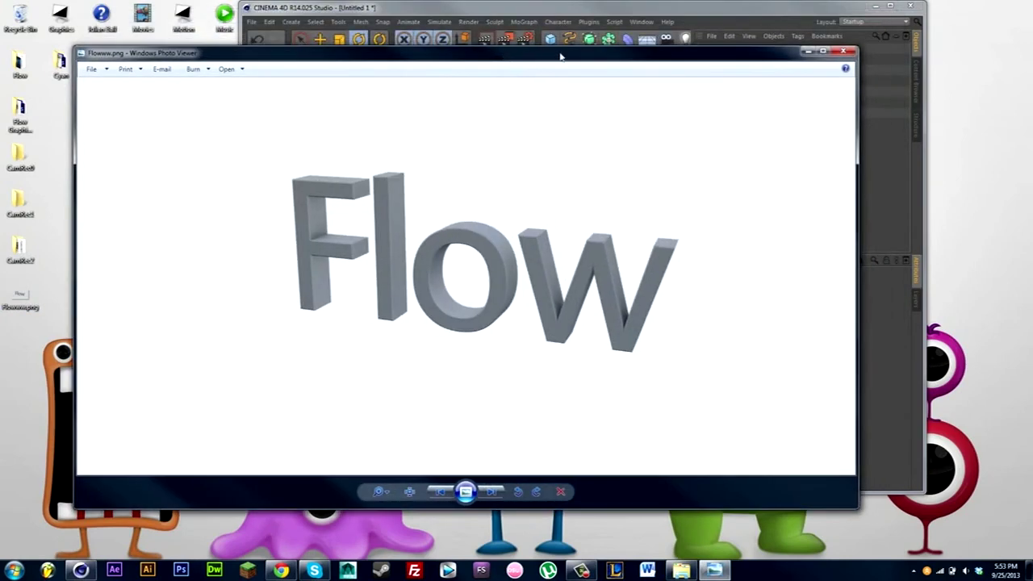
pyautogui.click(841, 53)
pyautogui.moveTo(720, 9); pyautogui.dragTo(682, 42)
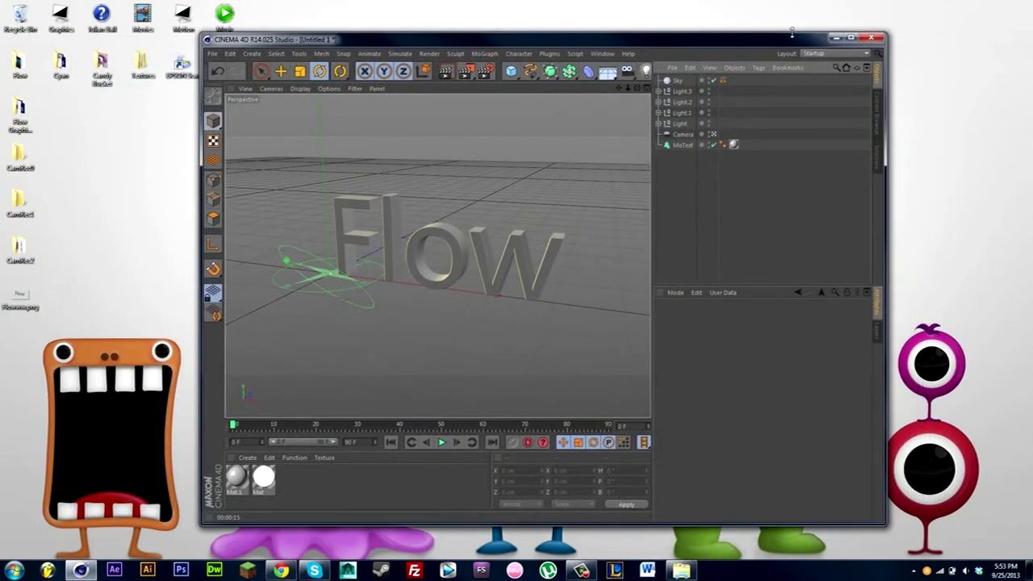